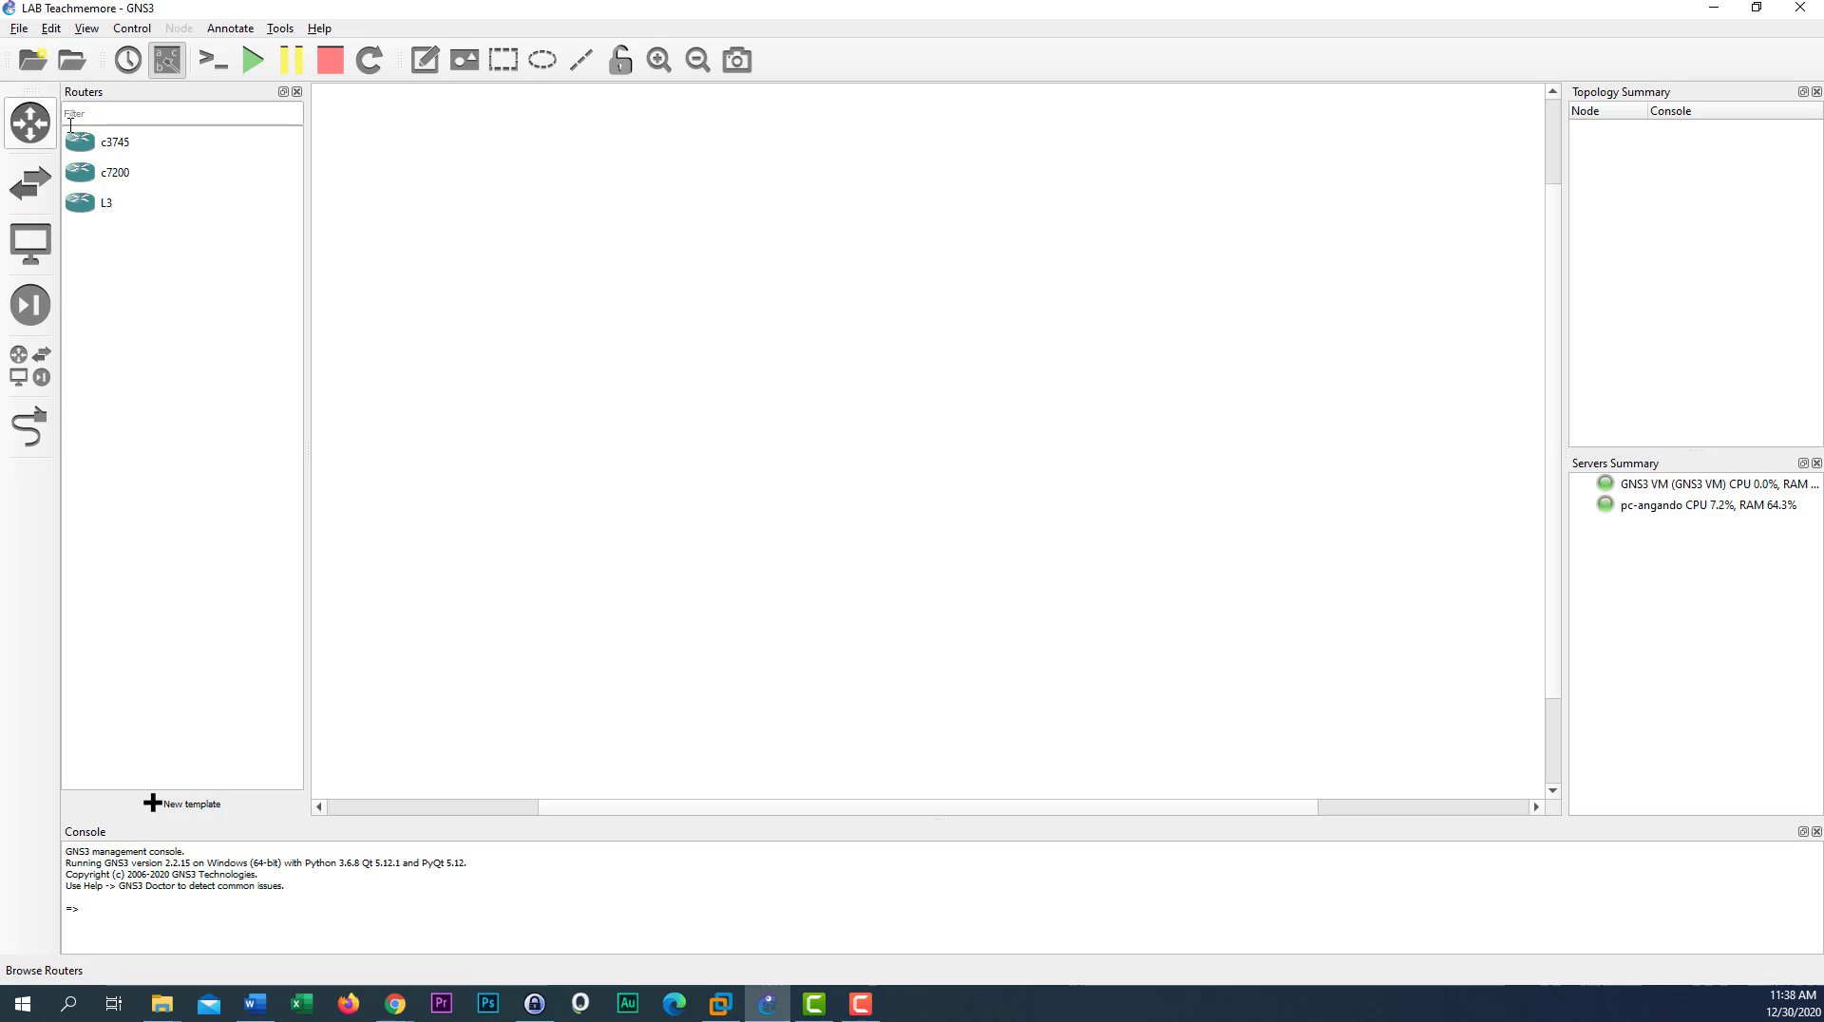
Examine the available router and switch templates, comparing c3745, c7200 and L3 with L2 and L2.2
left_click(122, 176)
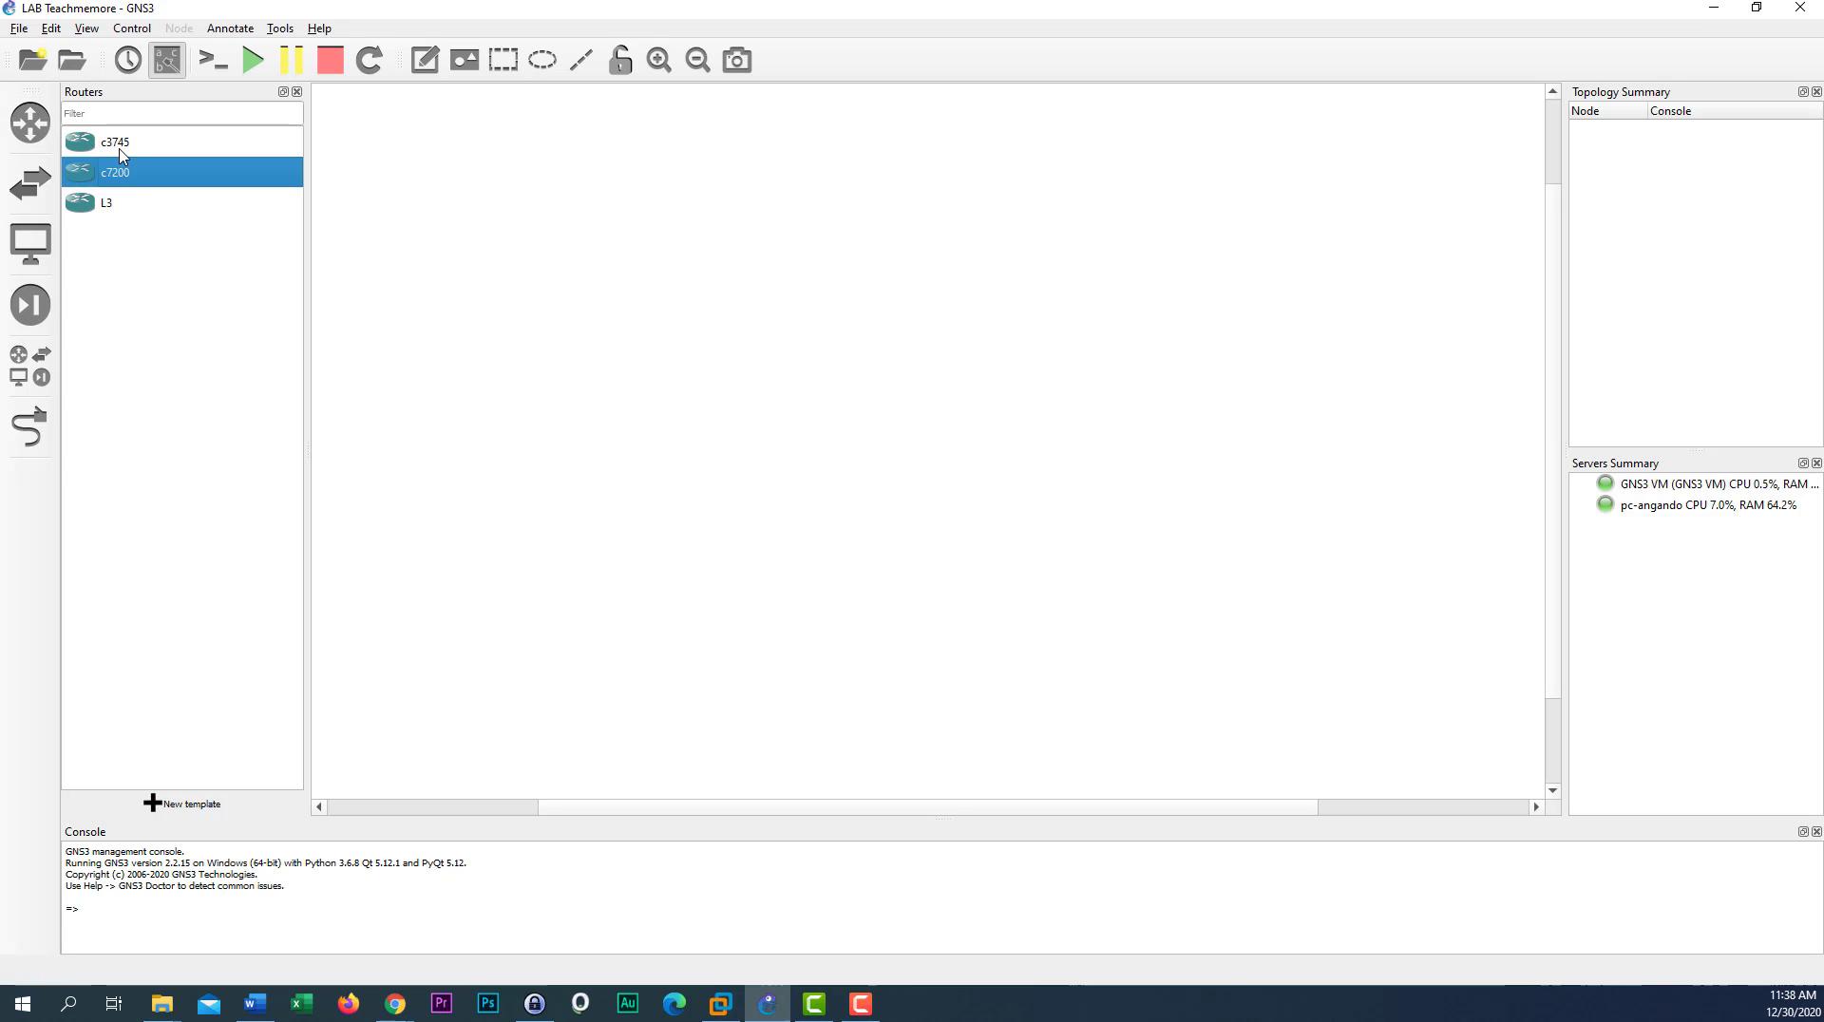
left_click(120, 149)
left_click(118, 201)
left_click(121, 177)
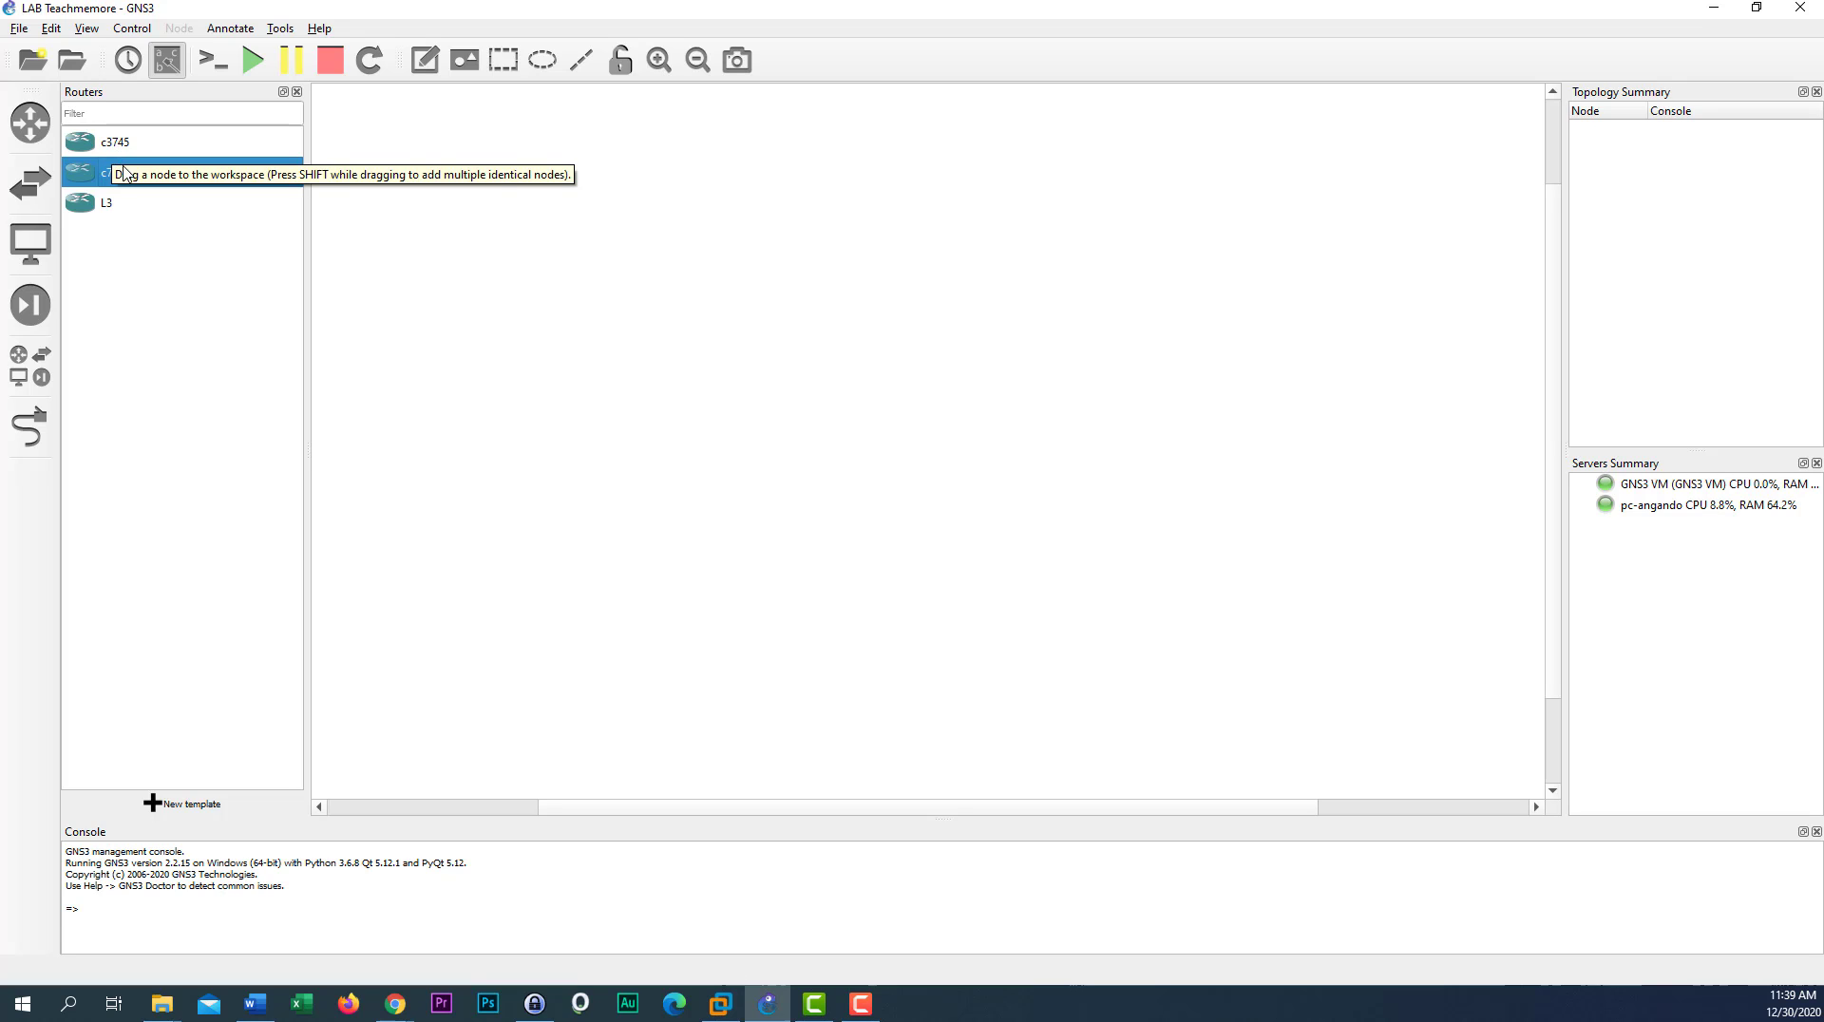
left_click(109, 209)
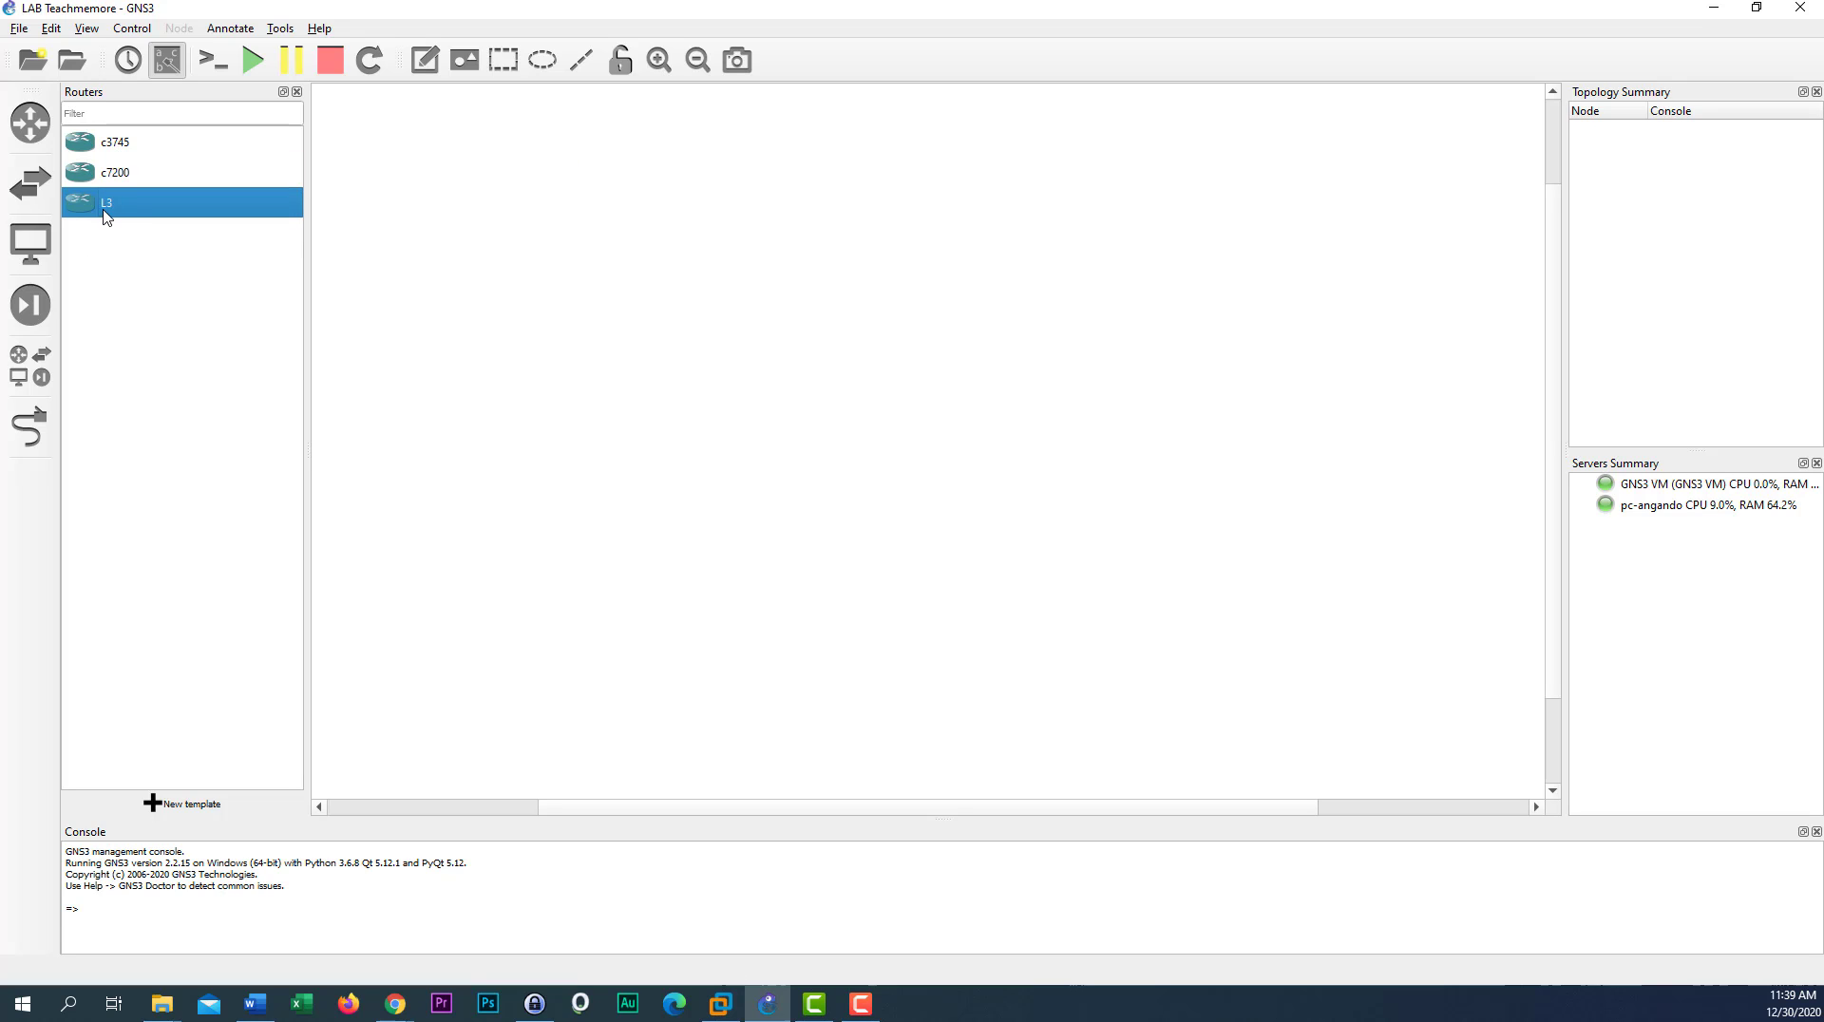
left_click(43, 190)
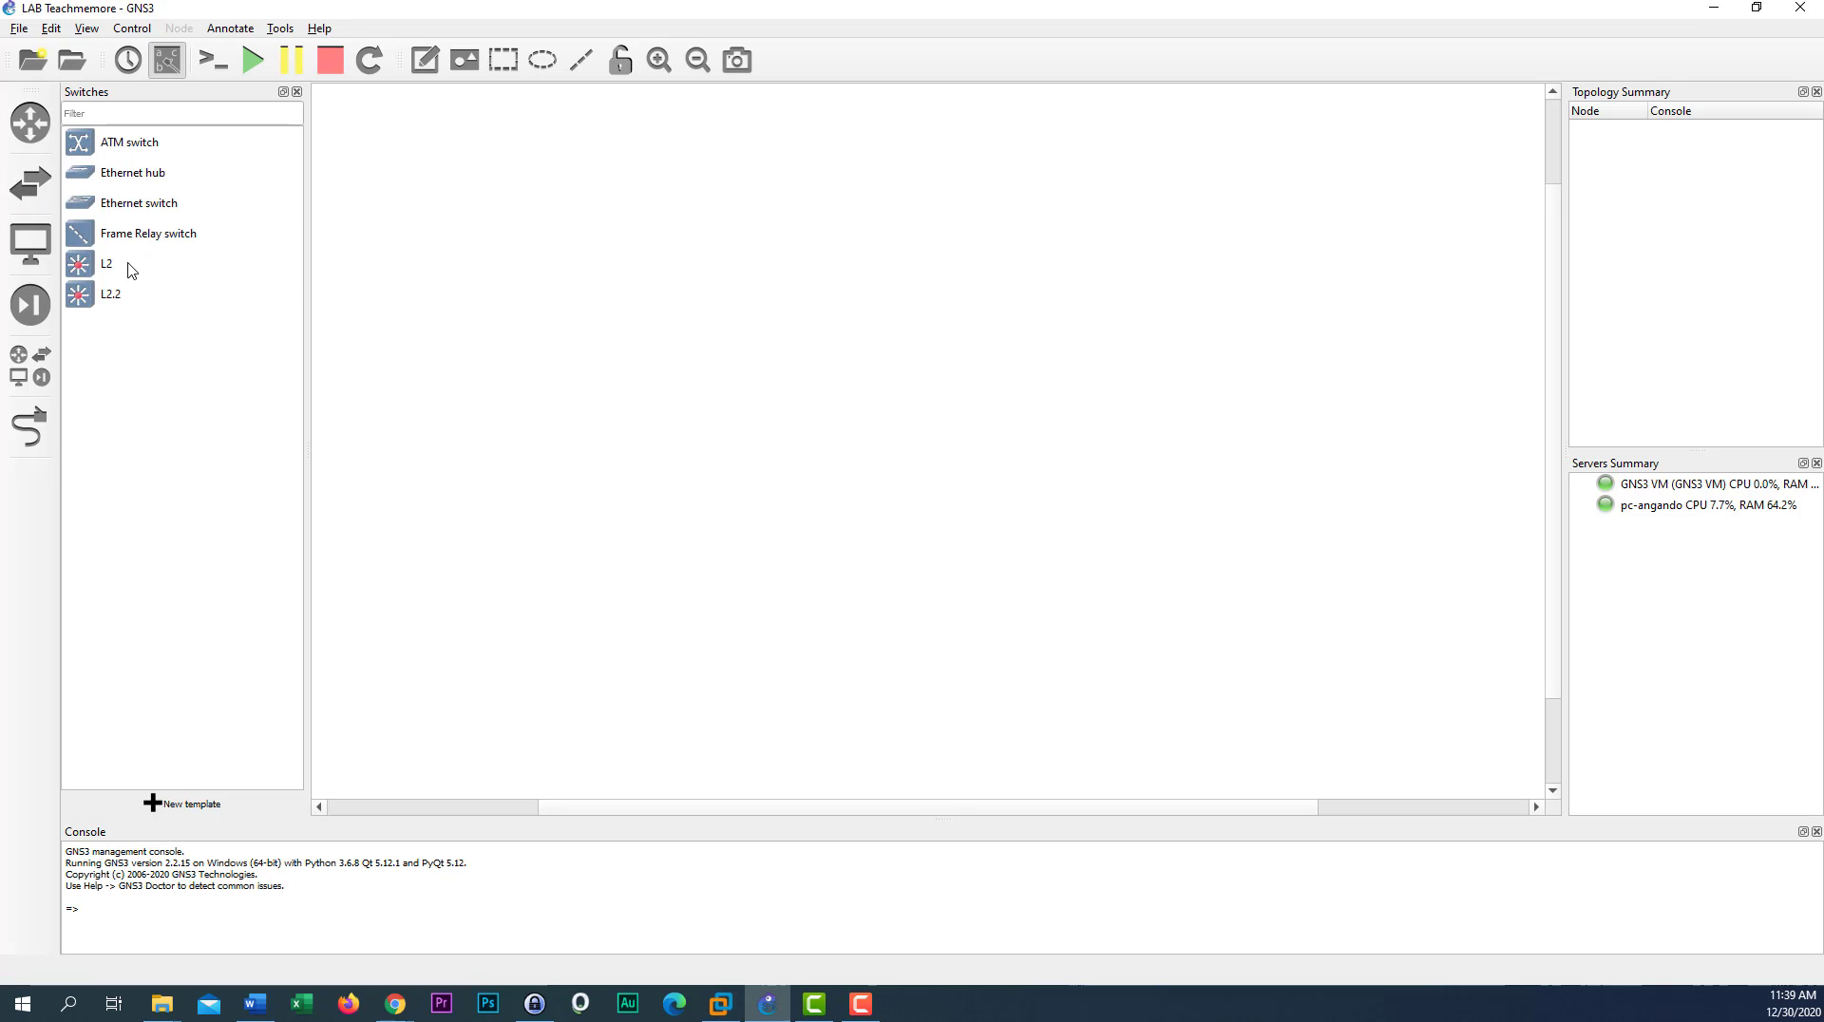
left_click(98, 275)
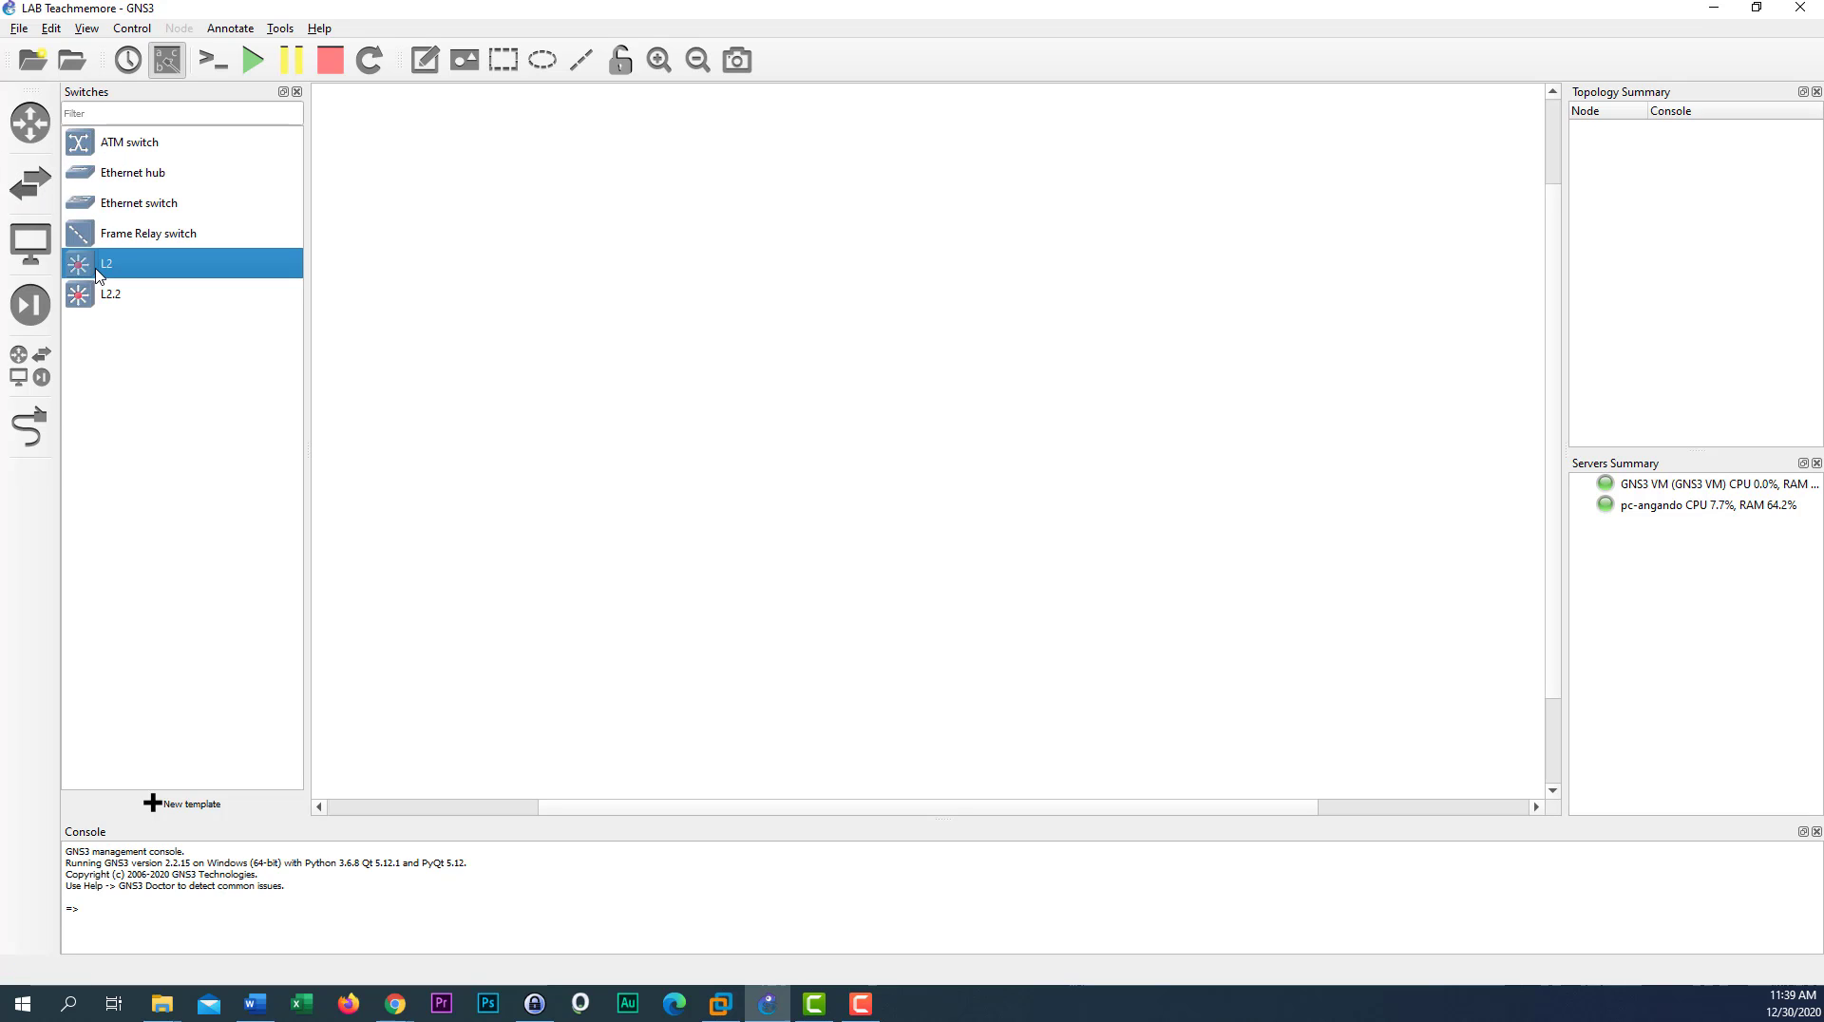
left_click(31, 122)
left_click(31, 182)
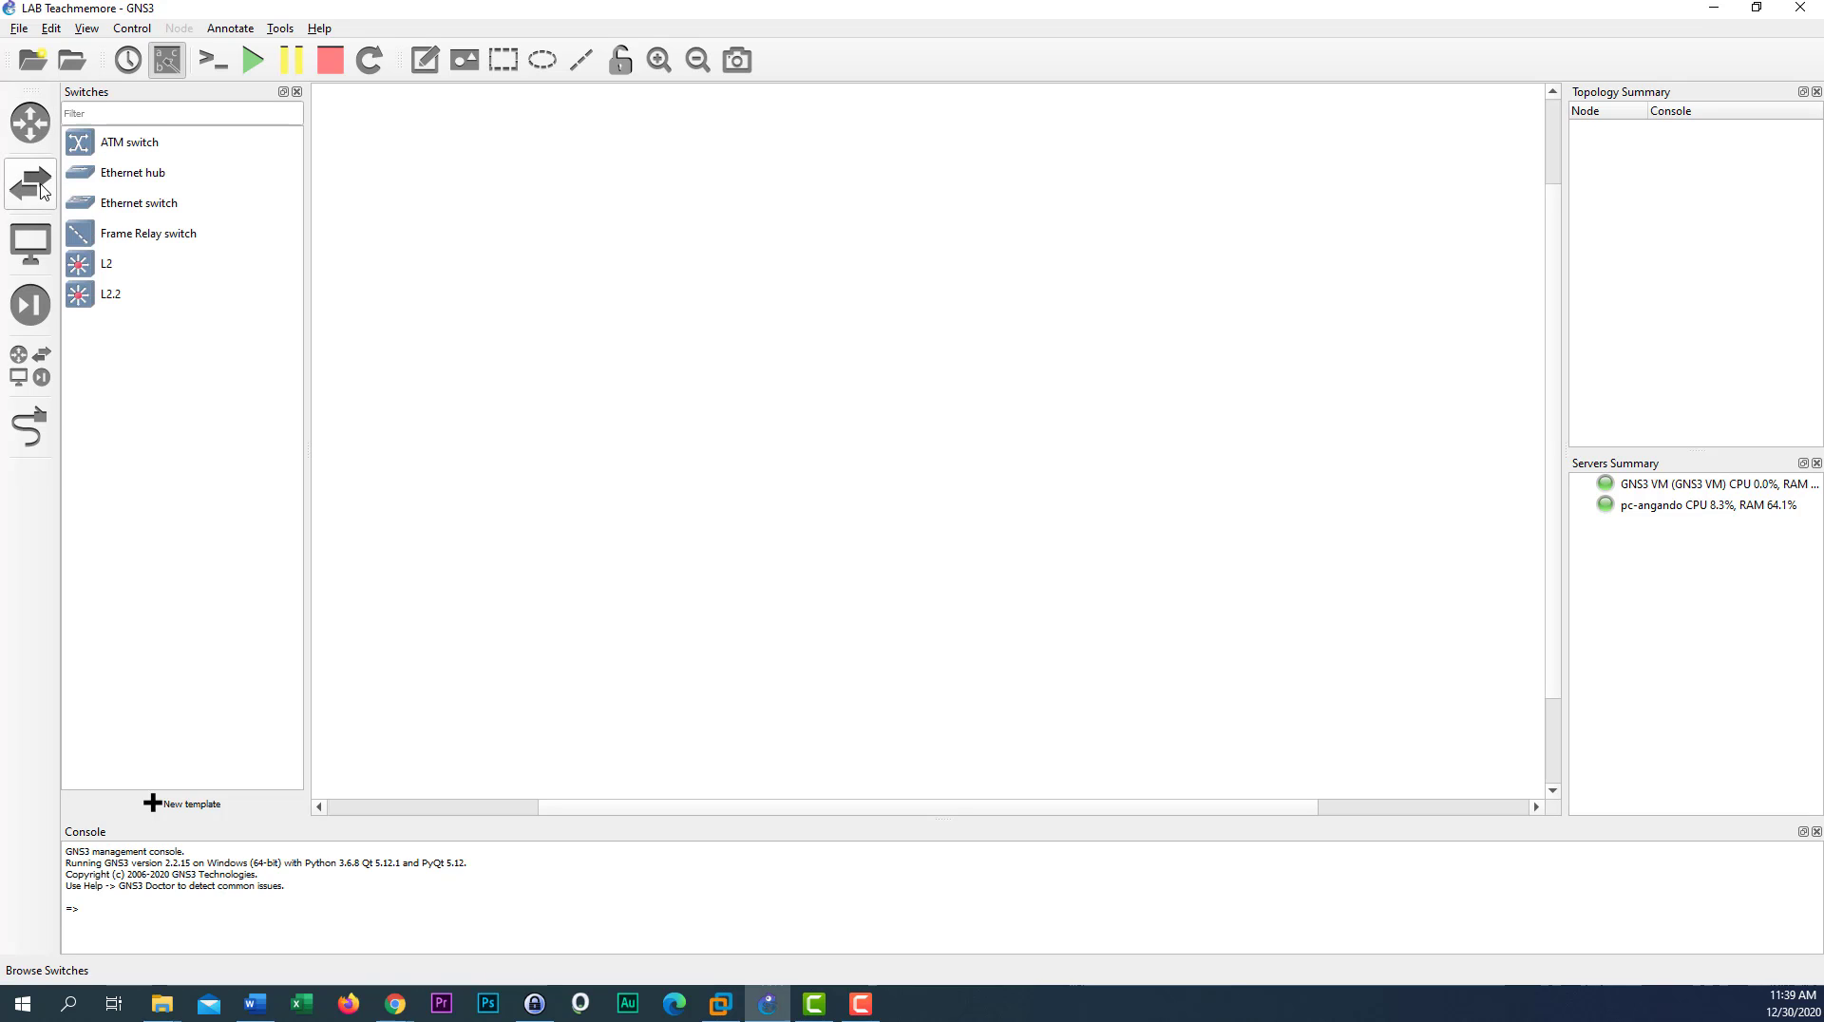
left_click(87, 273)
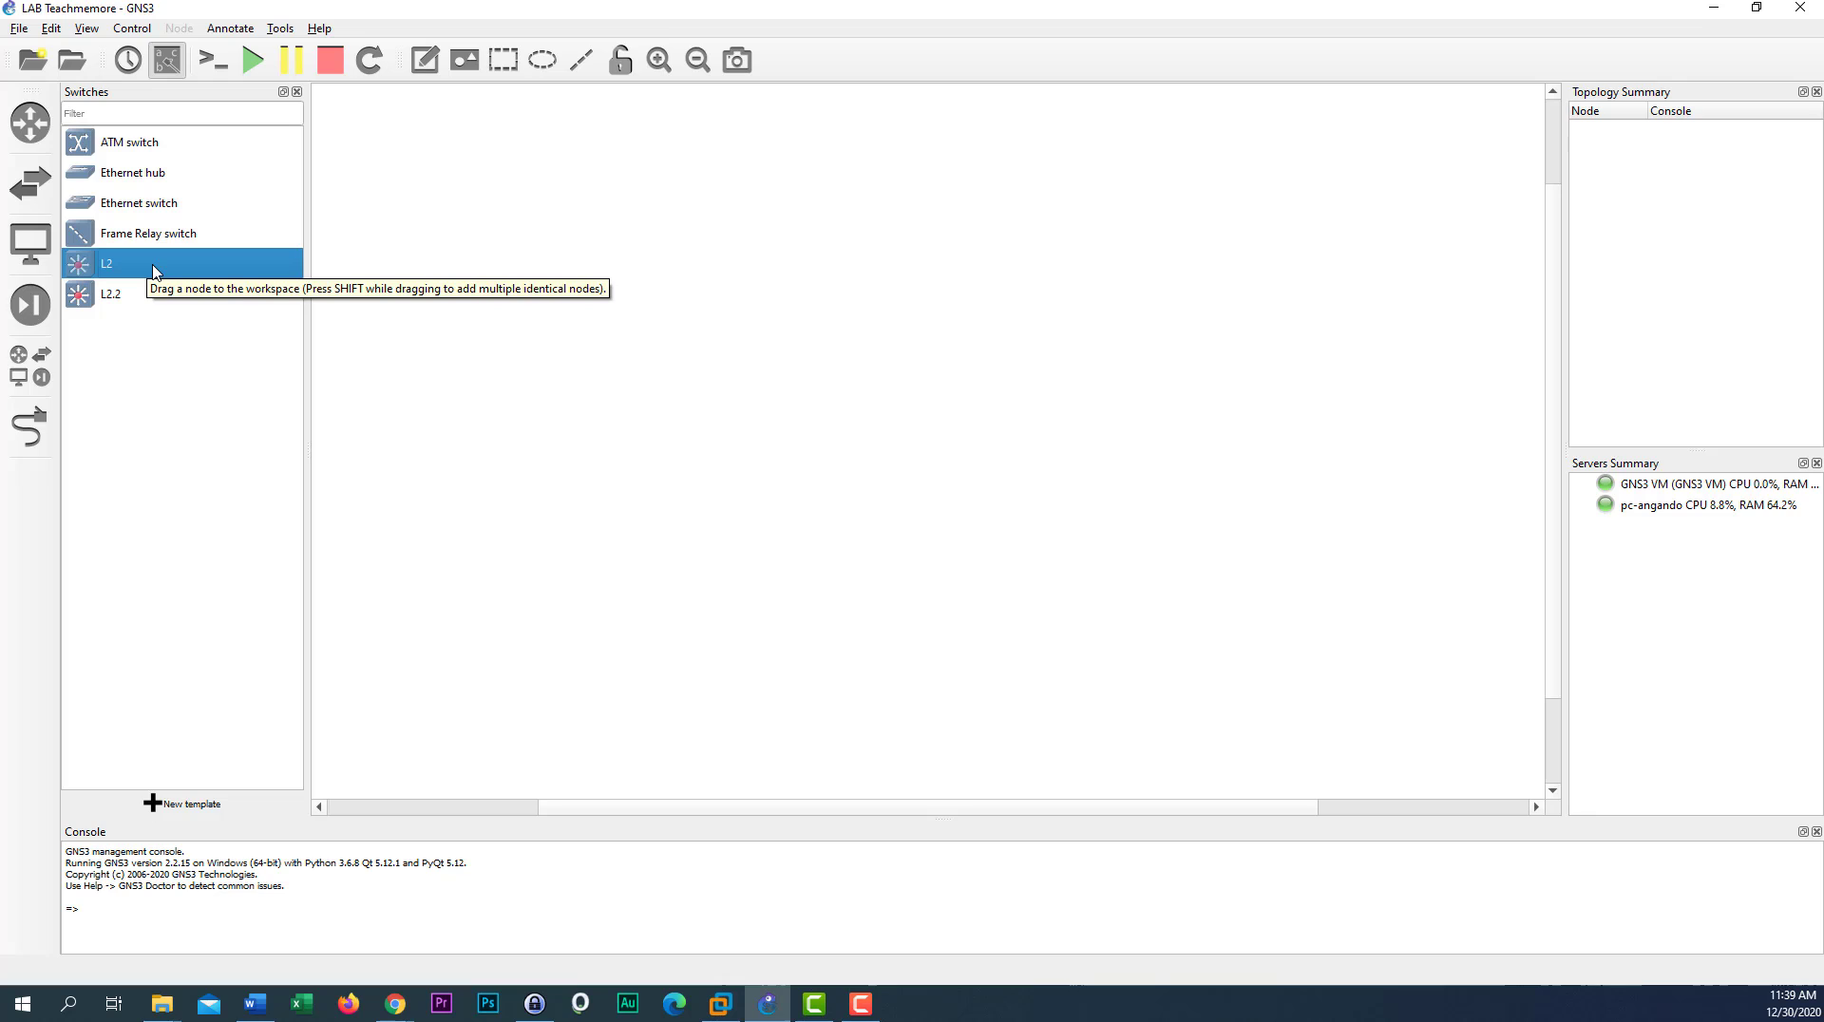
left_click(107, 297)
left_click(110, 275)
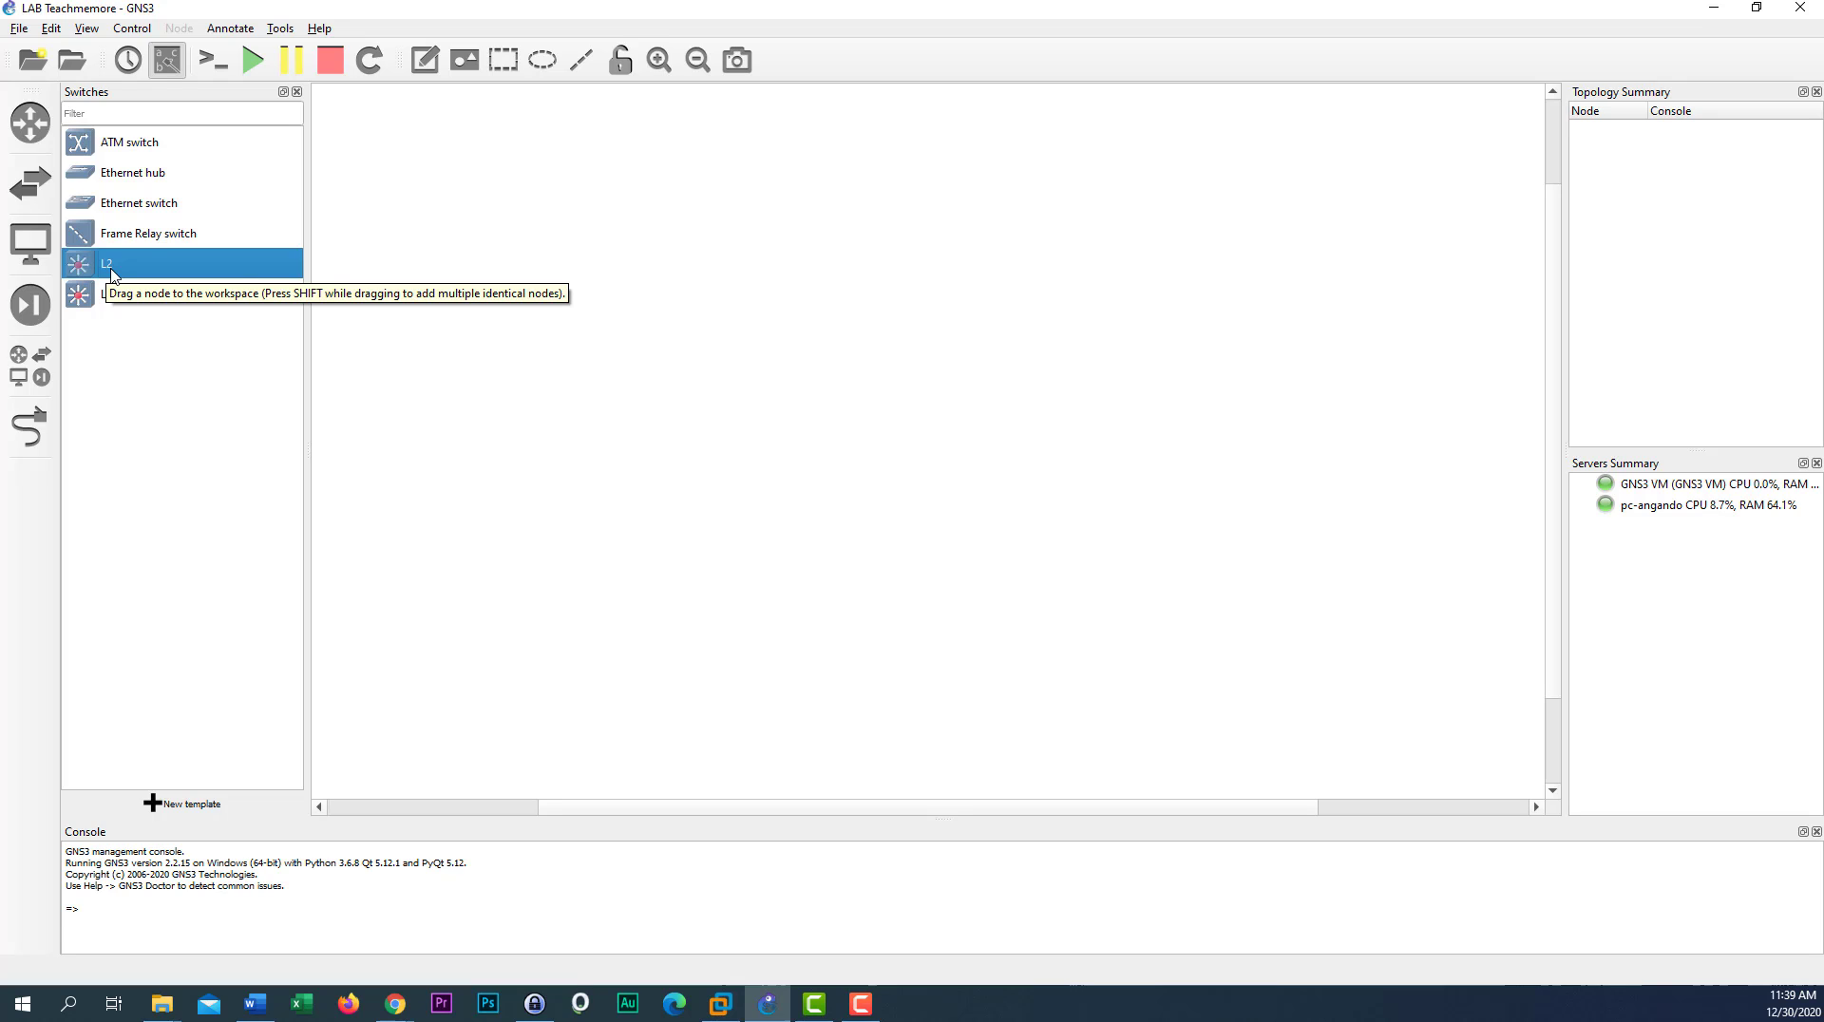
left_click(30, 123)
left_click(93, 214)
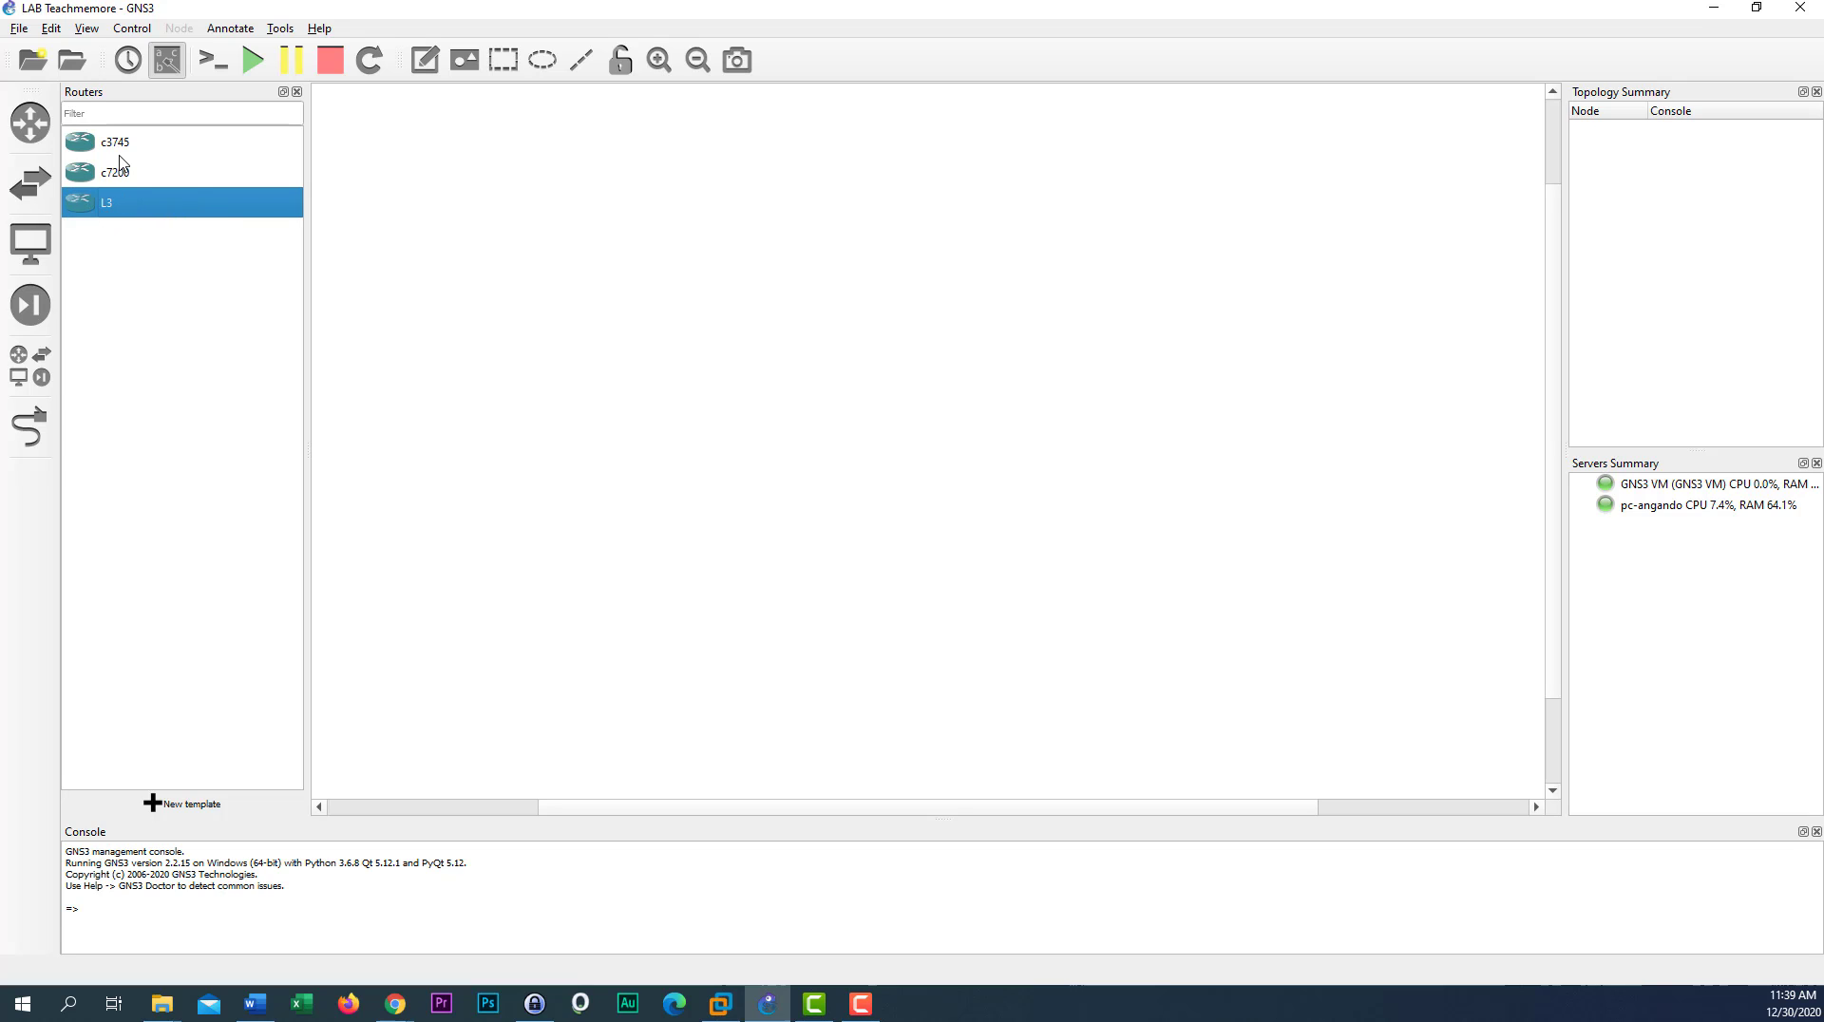
left_click(106, 180)
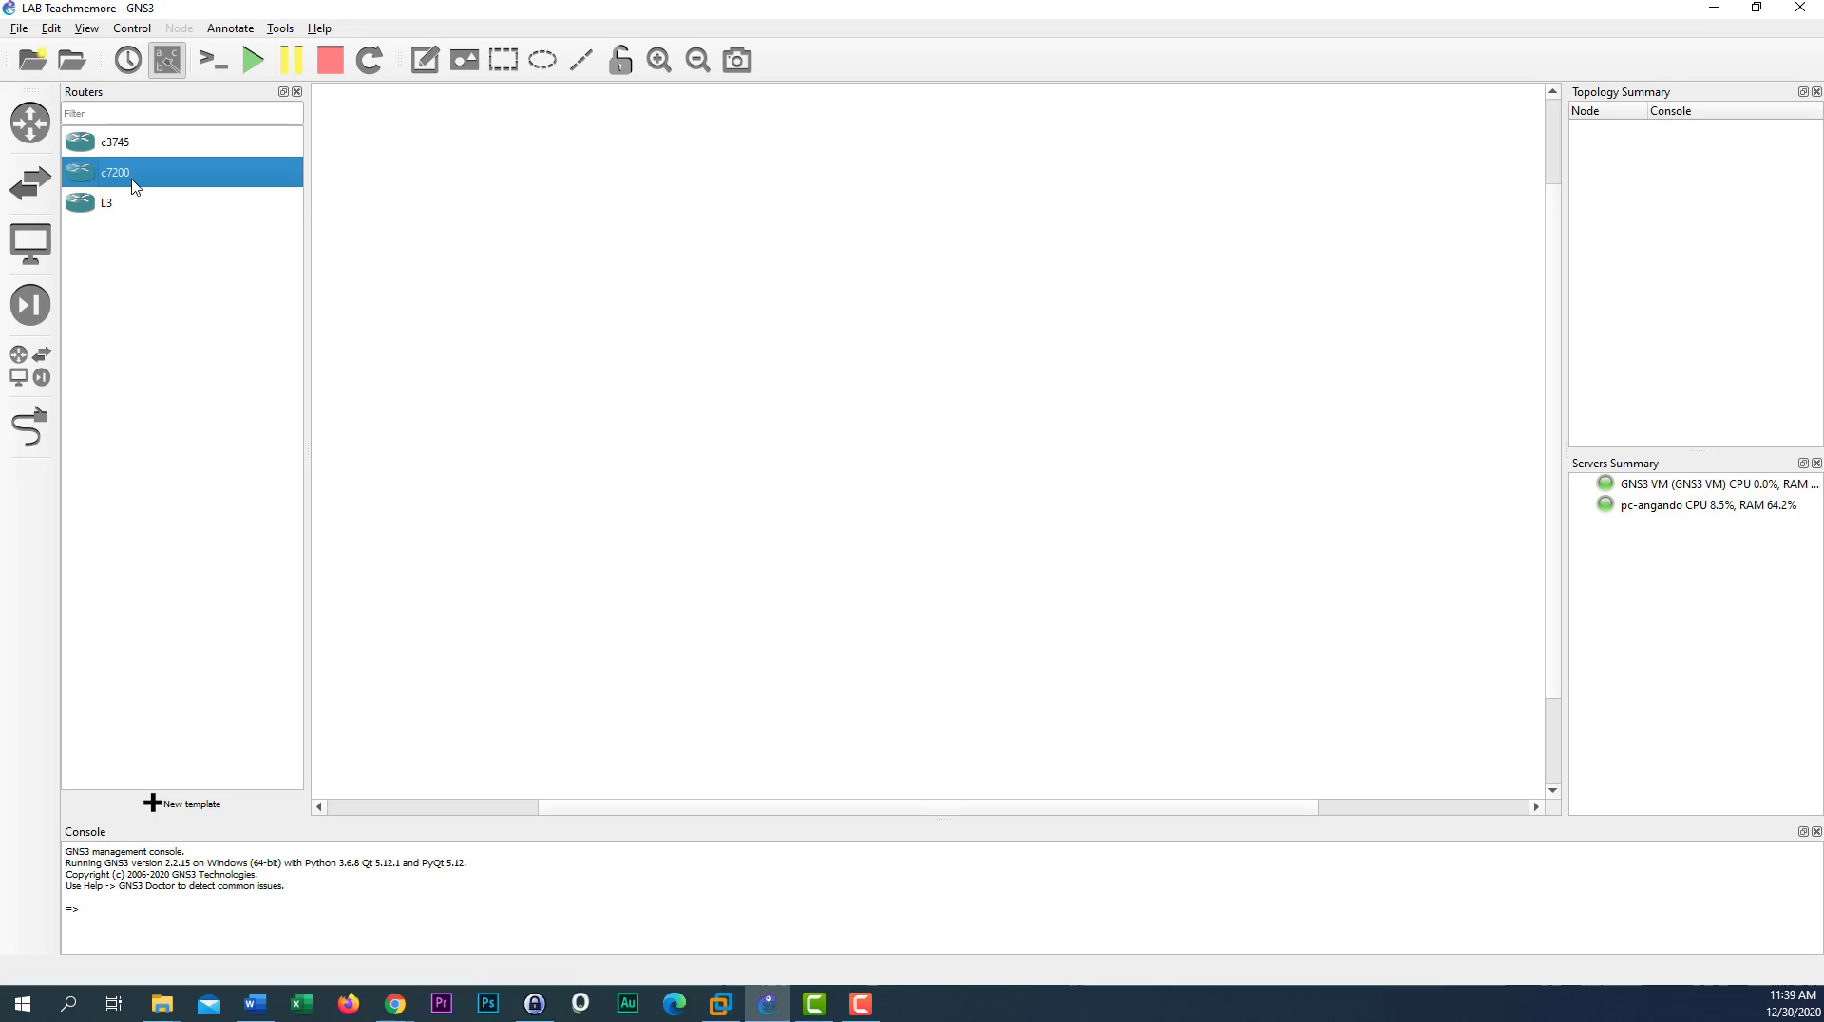
Place two L3 routers side by side in the upper part of the workspace
left_click(33, 142)
left_click(34, 134)
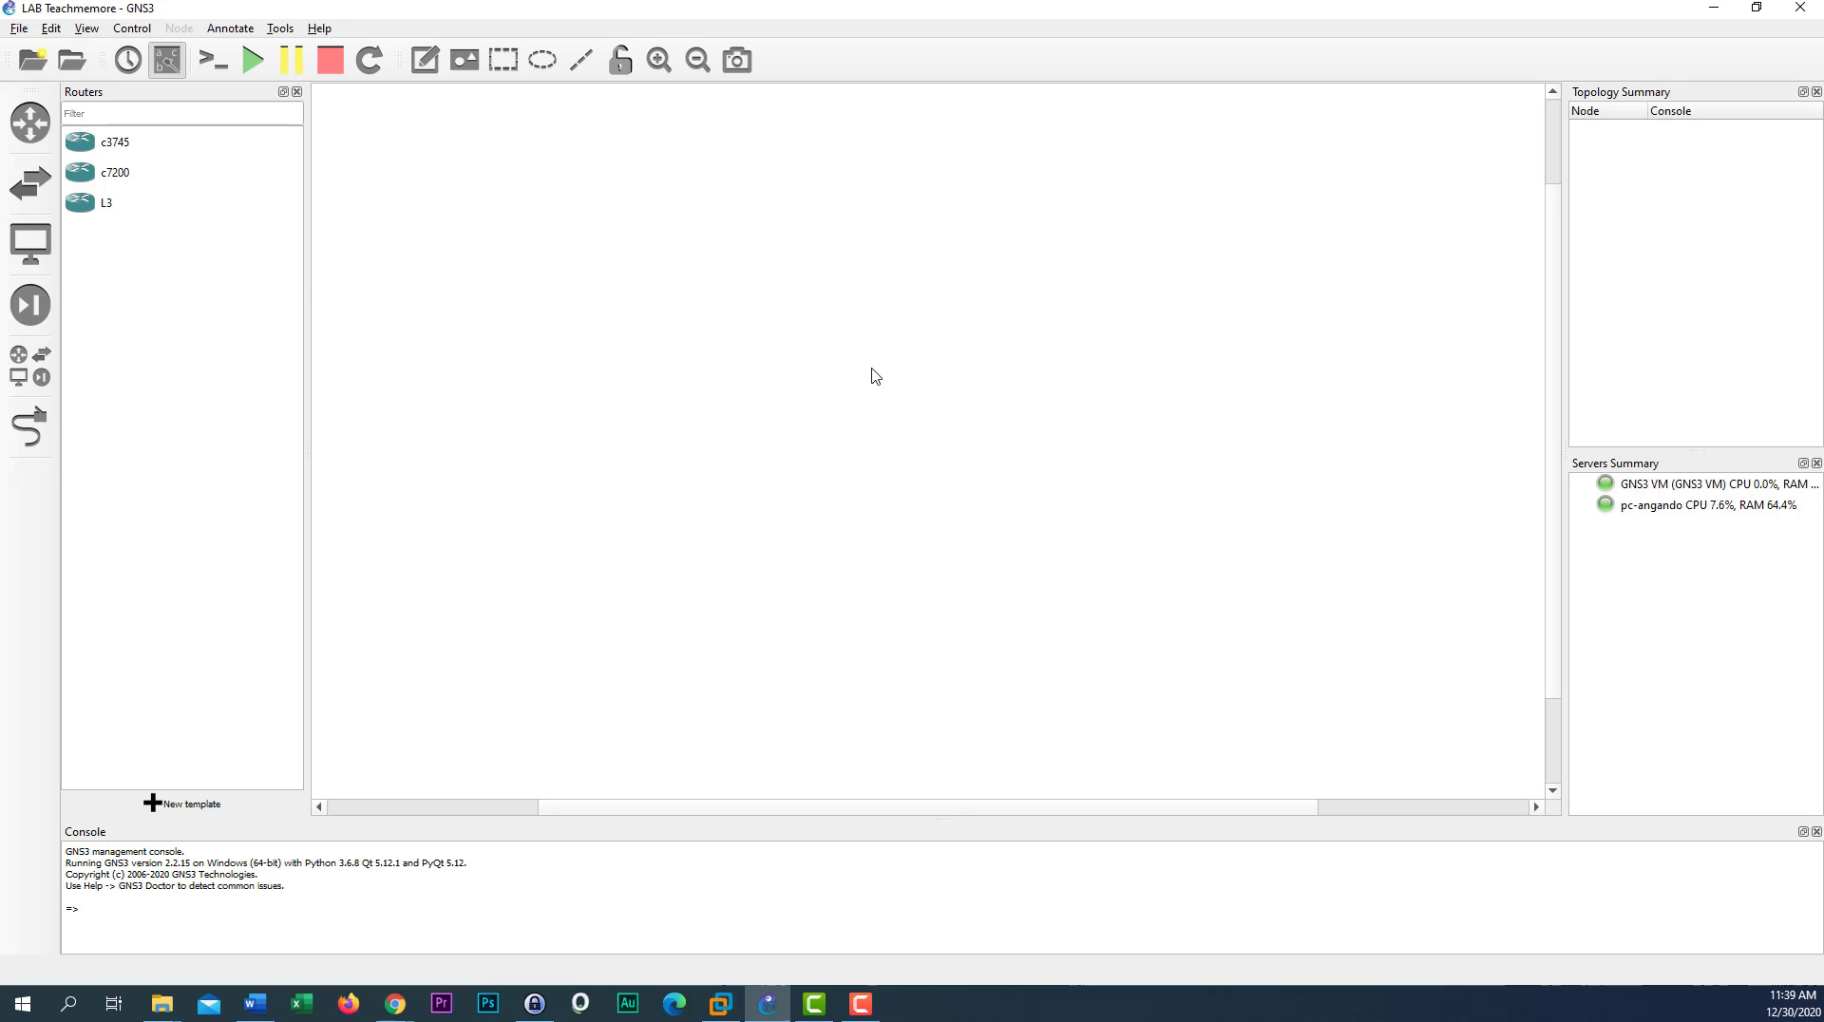
left_click_drag(86, 211, 616, 340)
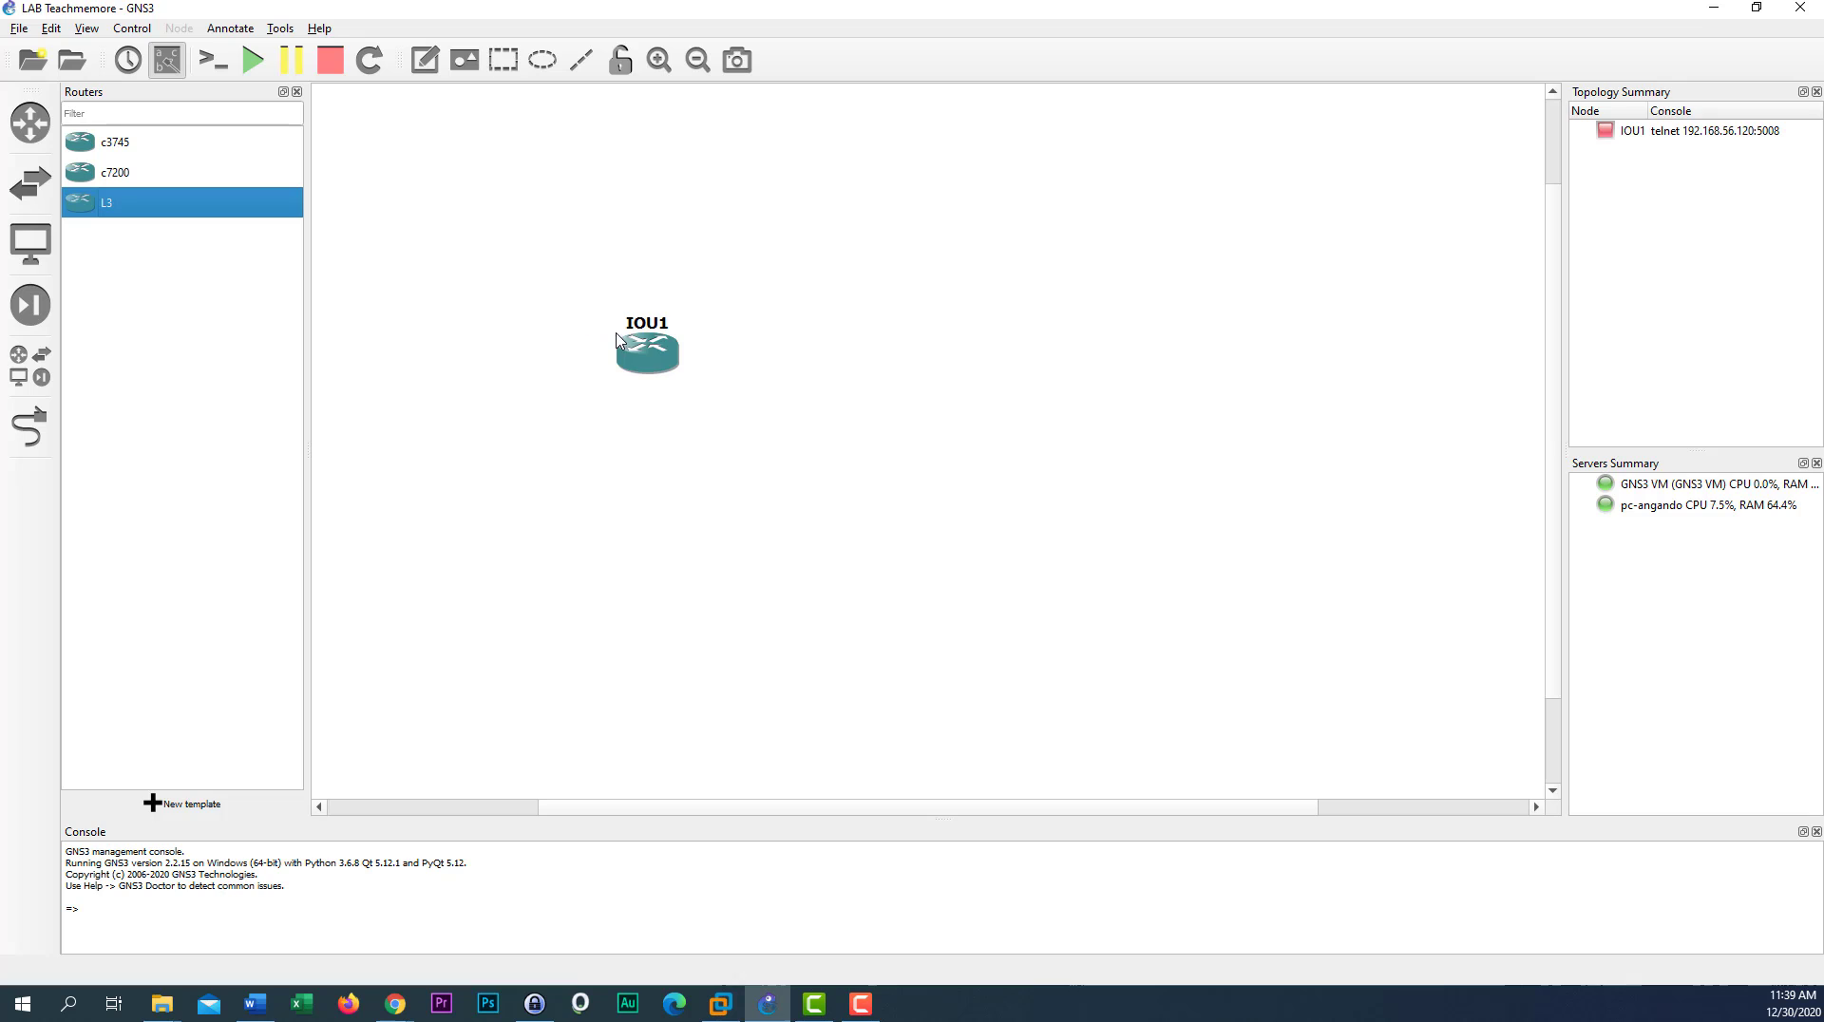
left_click_drag(95, 207, 988, 382)
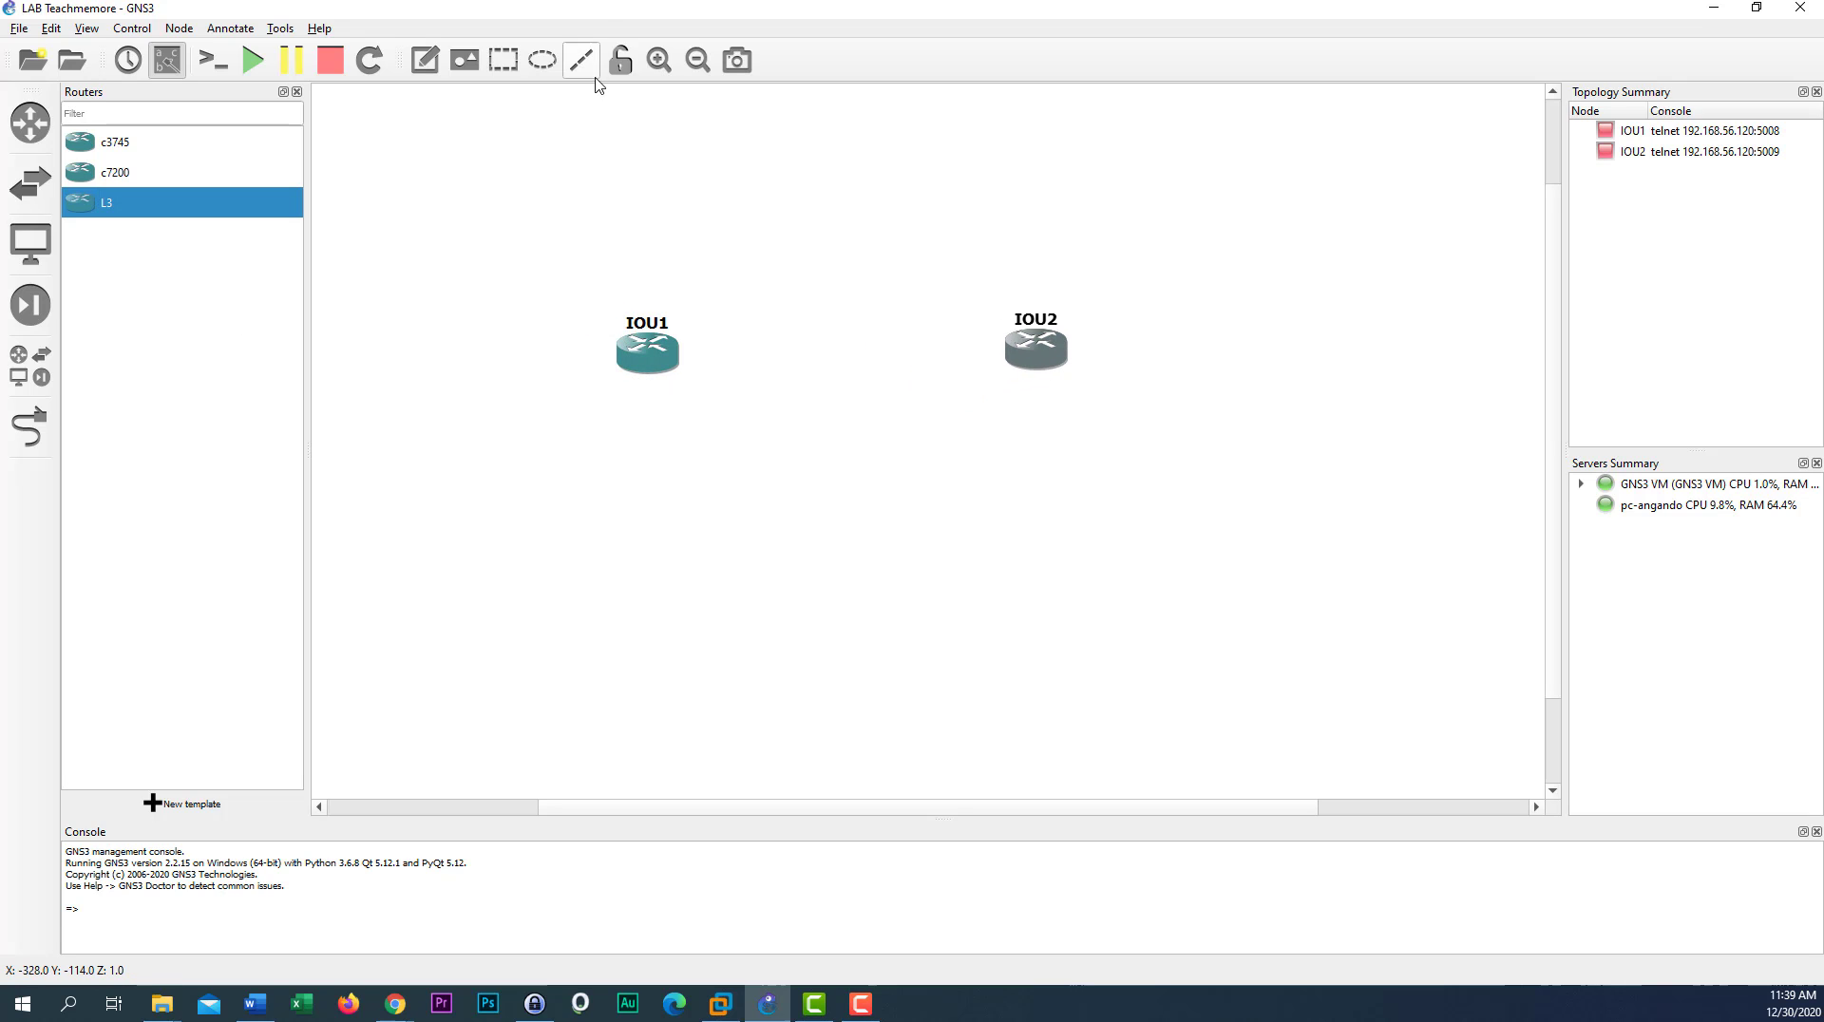
Place two L2 switches in the workspace, one below each L3 router
left_click(167, 69)
left_click(30, 182)
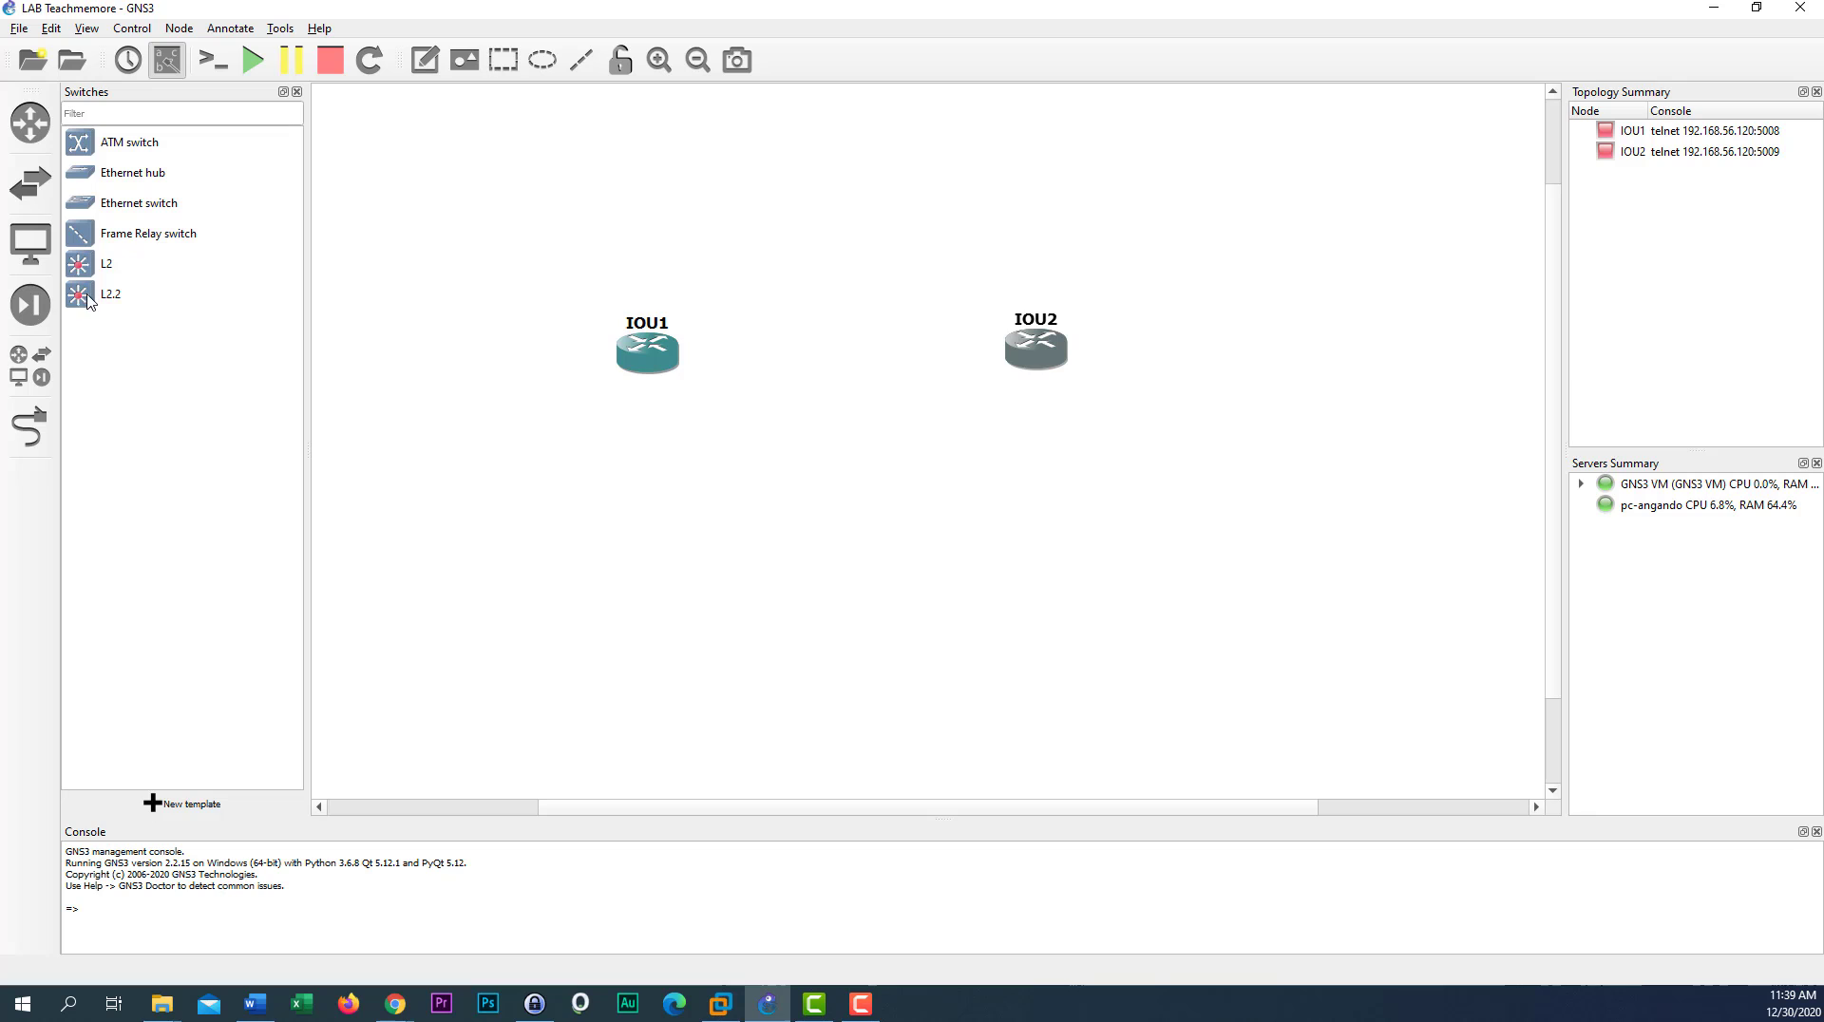
left_click(88, 271)
left_click_drag(90, 271, 662, 568)
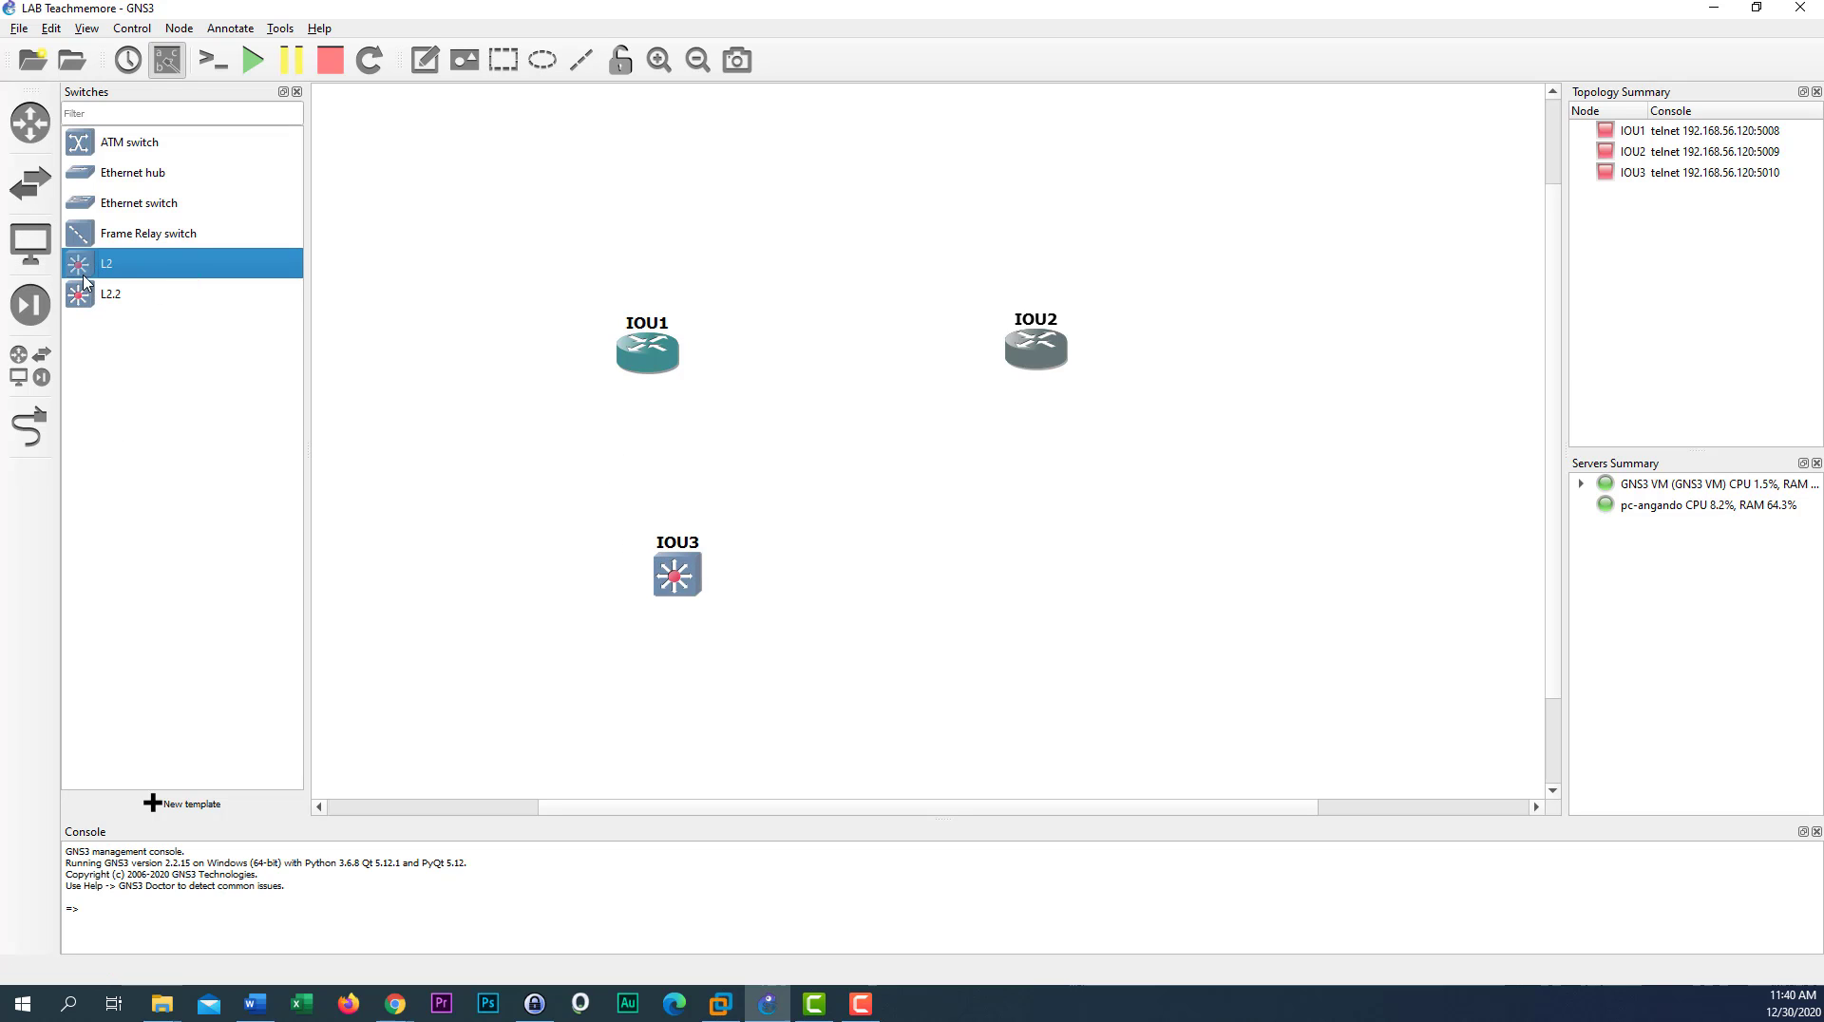
left_click_drag(85, 272, 1126, 656)
Reposition switches IOU3 and IOU4 and router IOU2 so the four nodes form a rough rectangle
left_click_drag(667, 580, 651, 630)
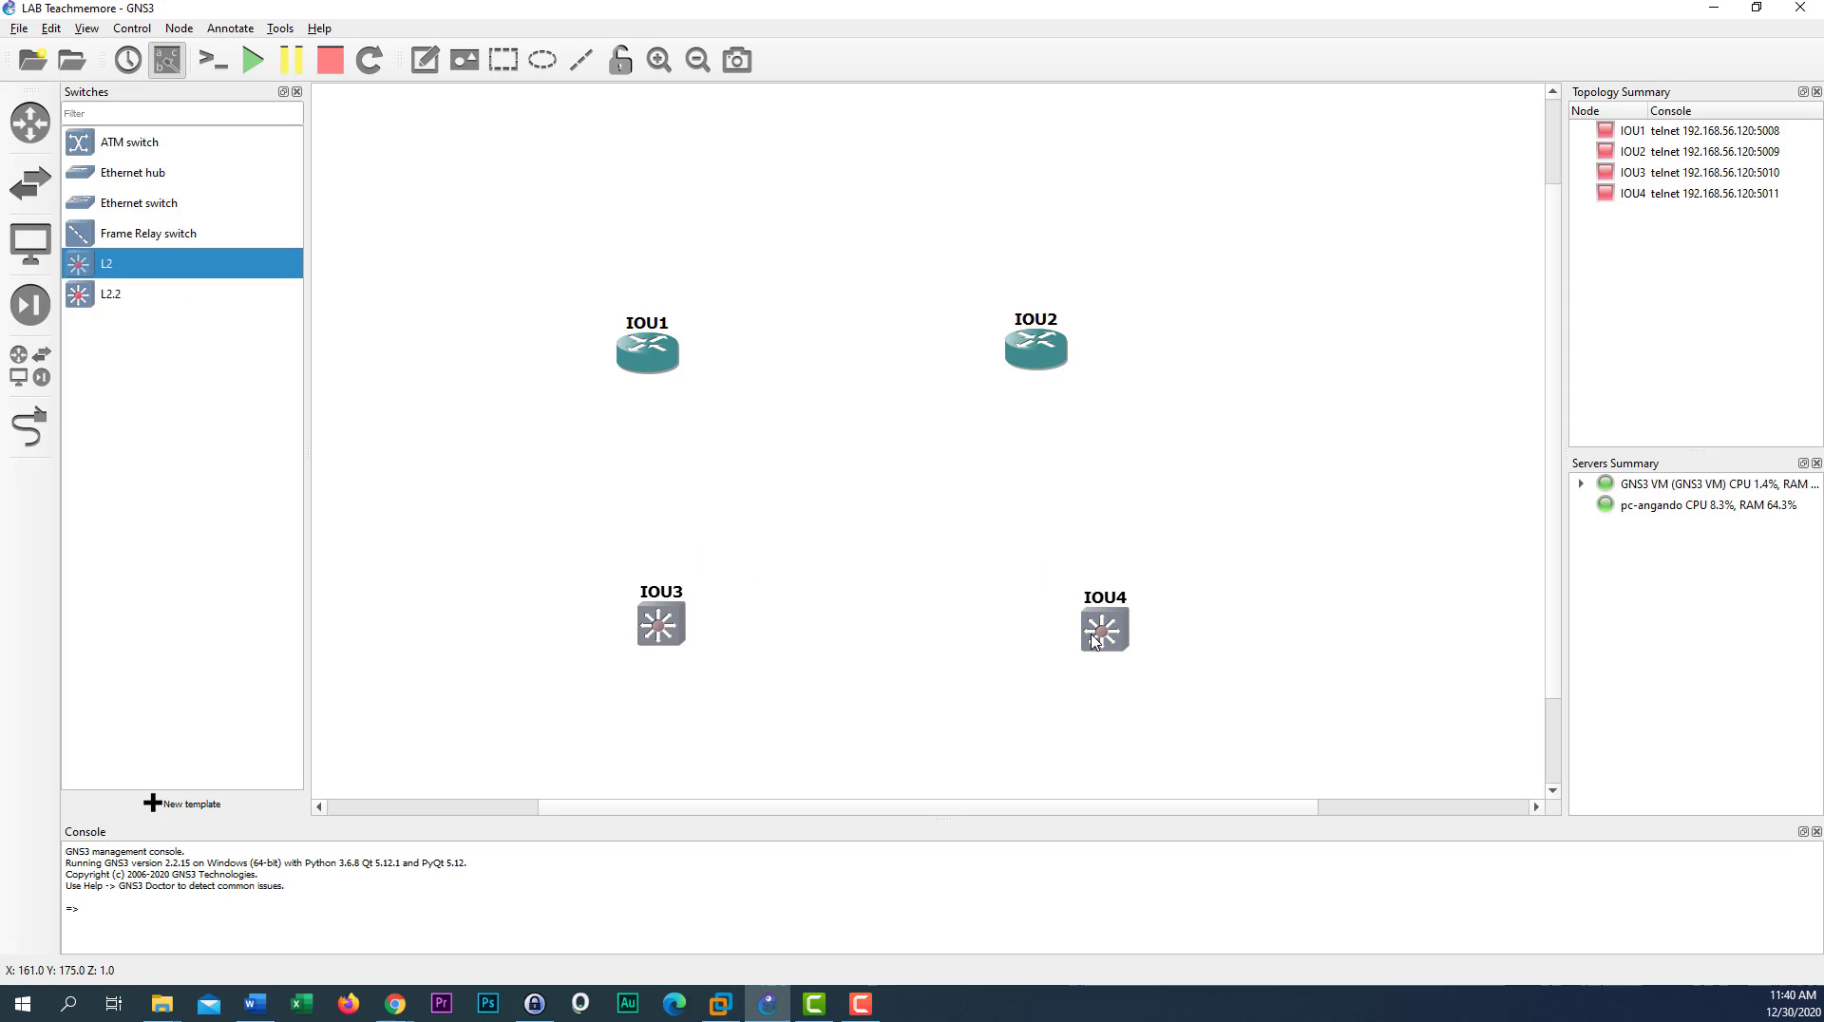
left_click_drag(1095, 639, 1053, 629)
left_click_drag(1036, 350, 1048, 345)
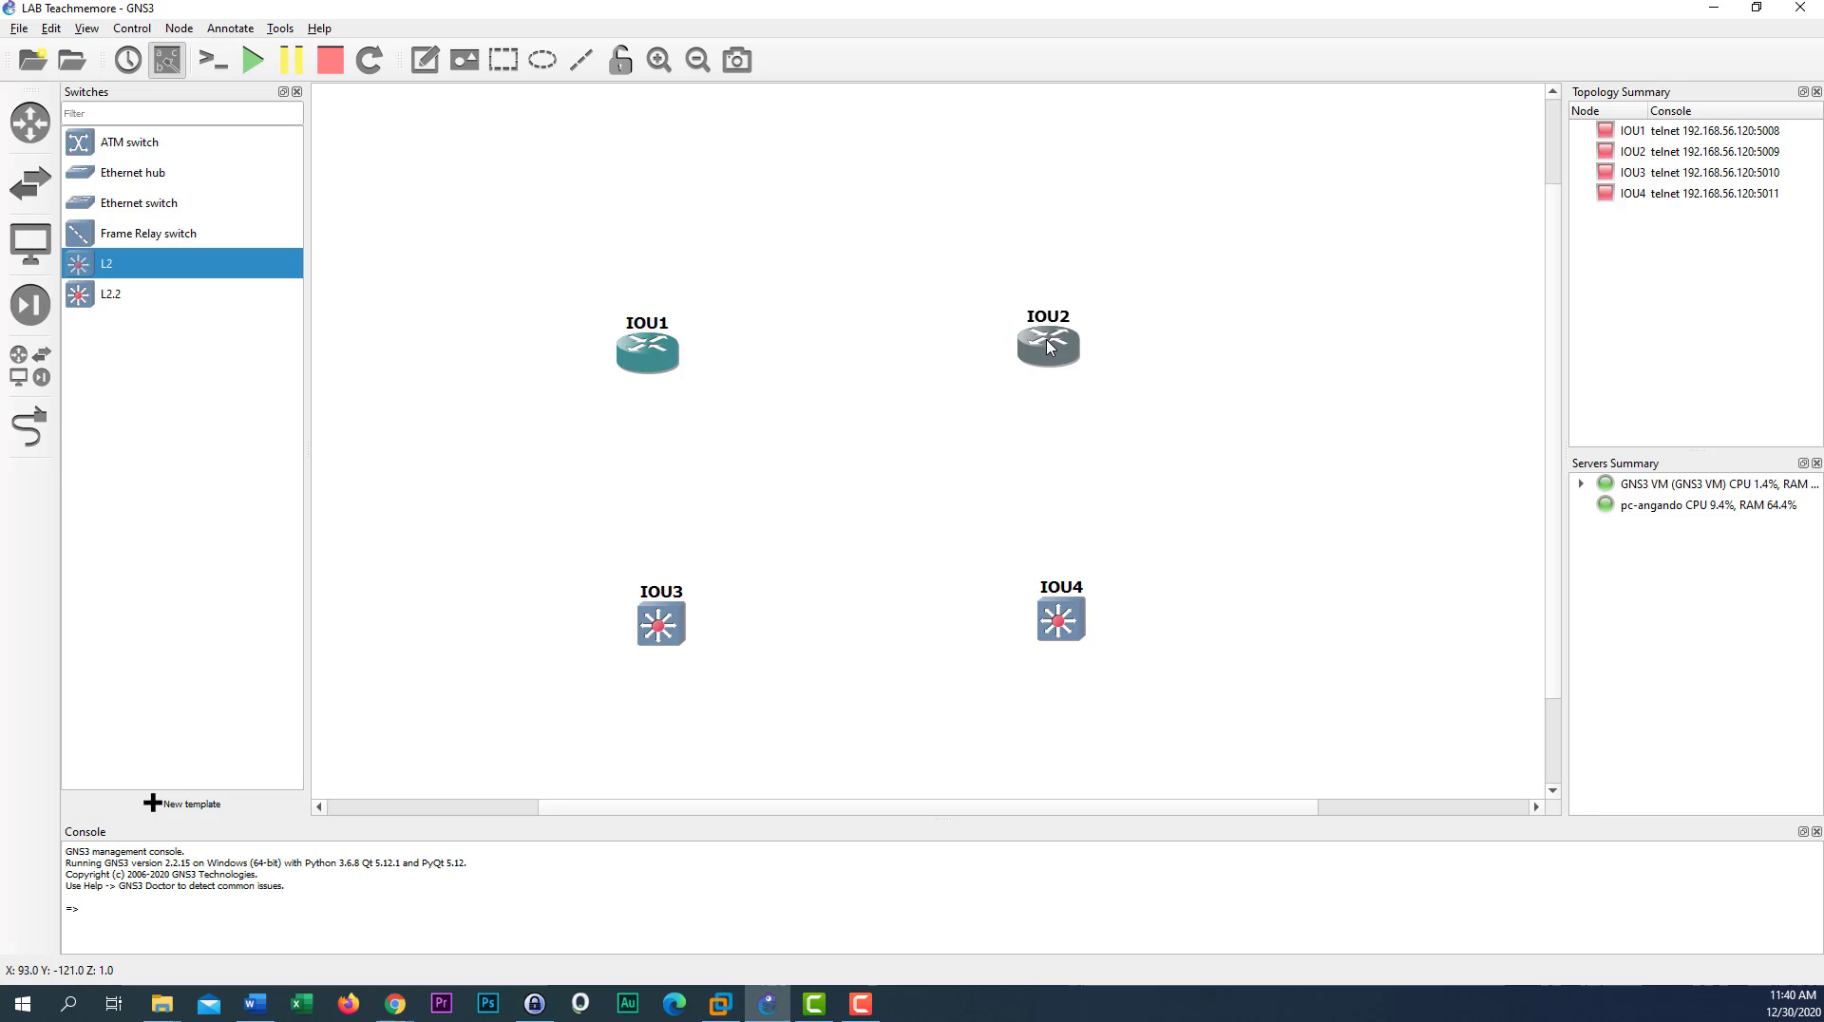
Link Ethernet0/0 of router IOU1 to Ethernet0/0 of router IOU2
left_click(31, 427)
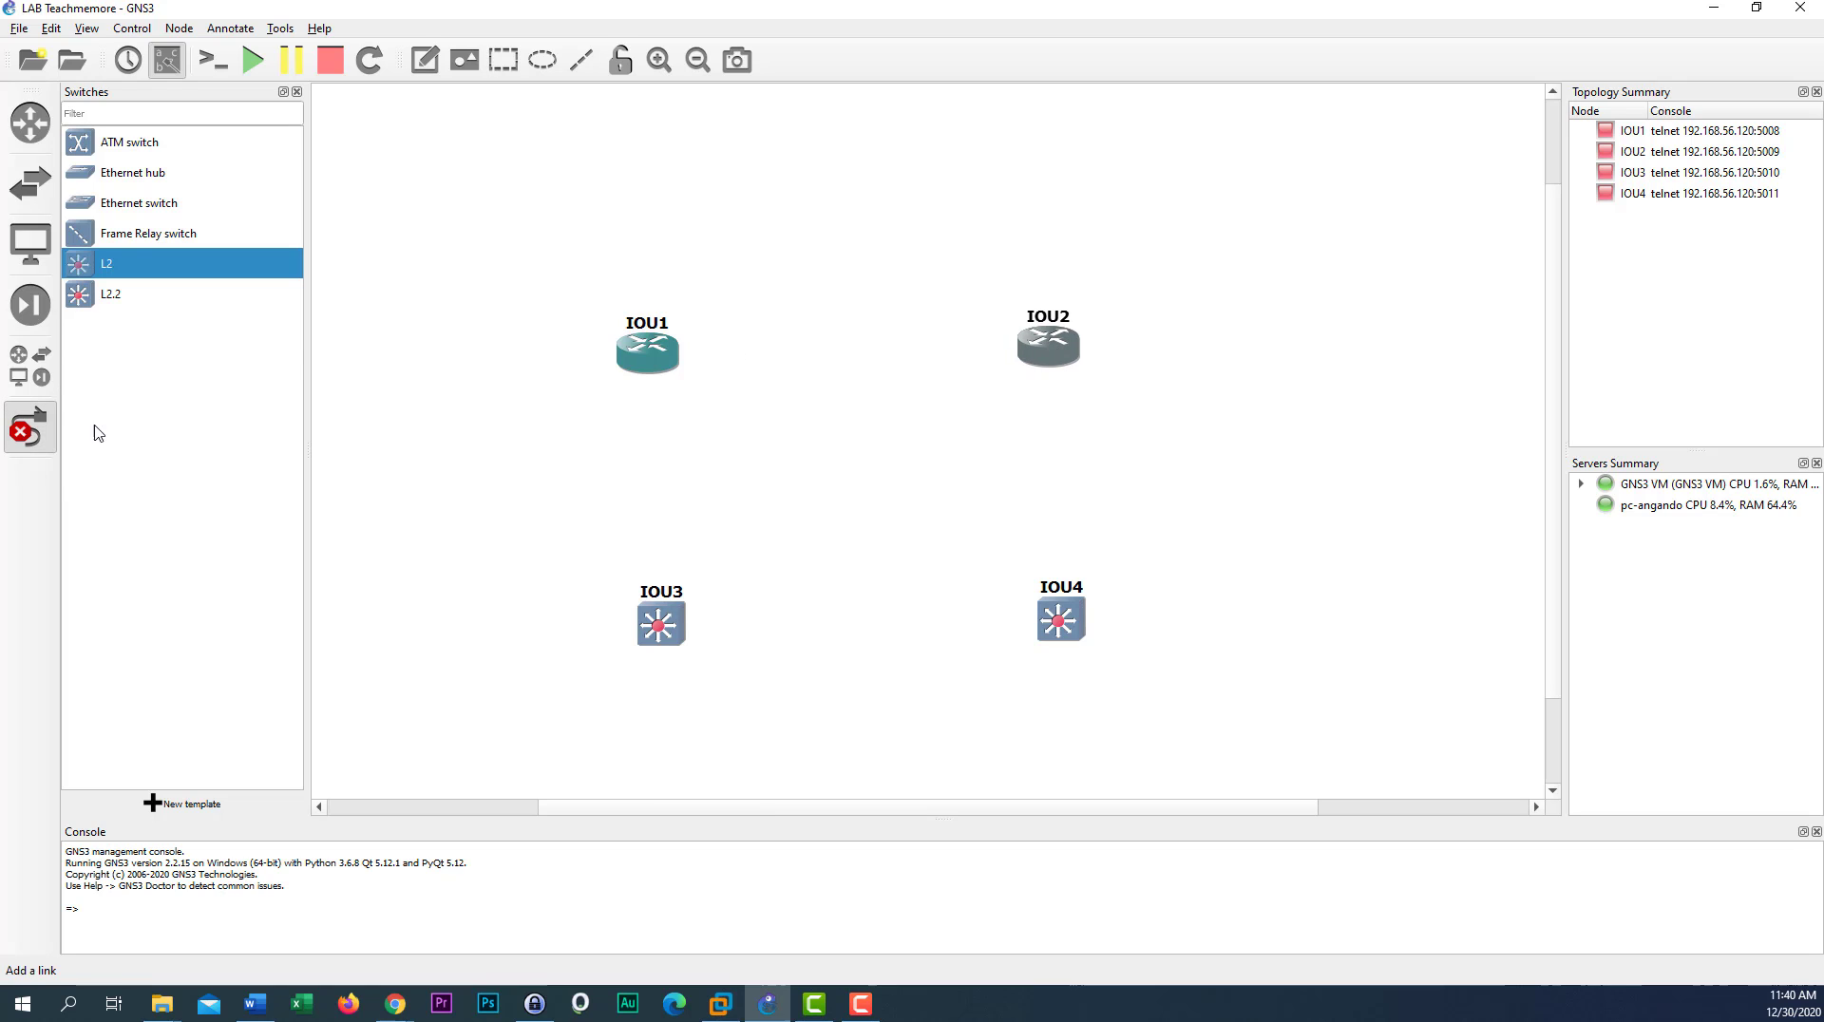
left_click(669, 352)
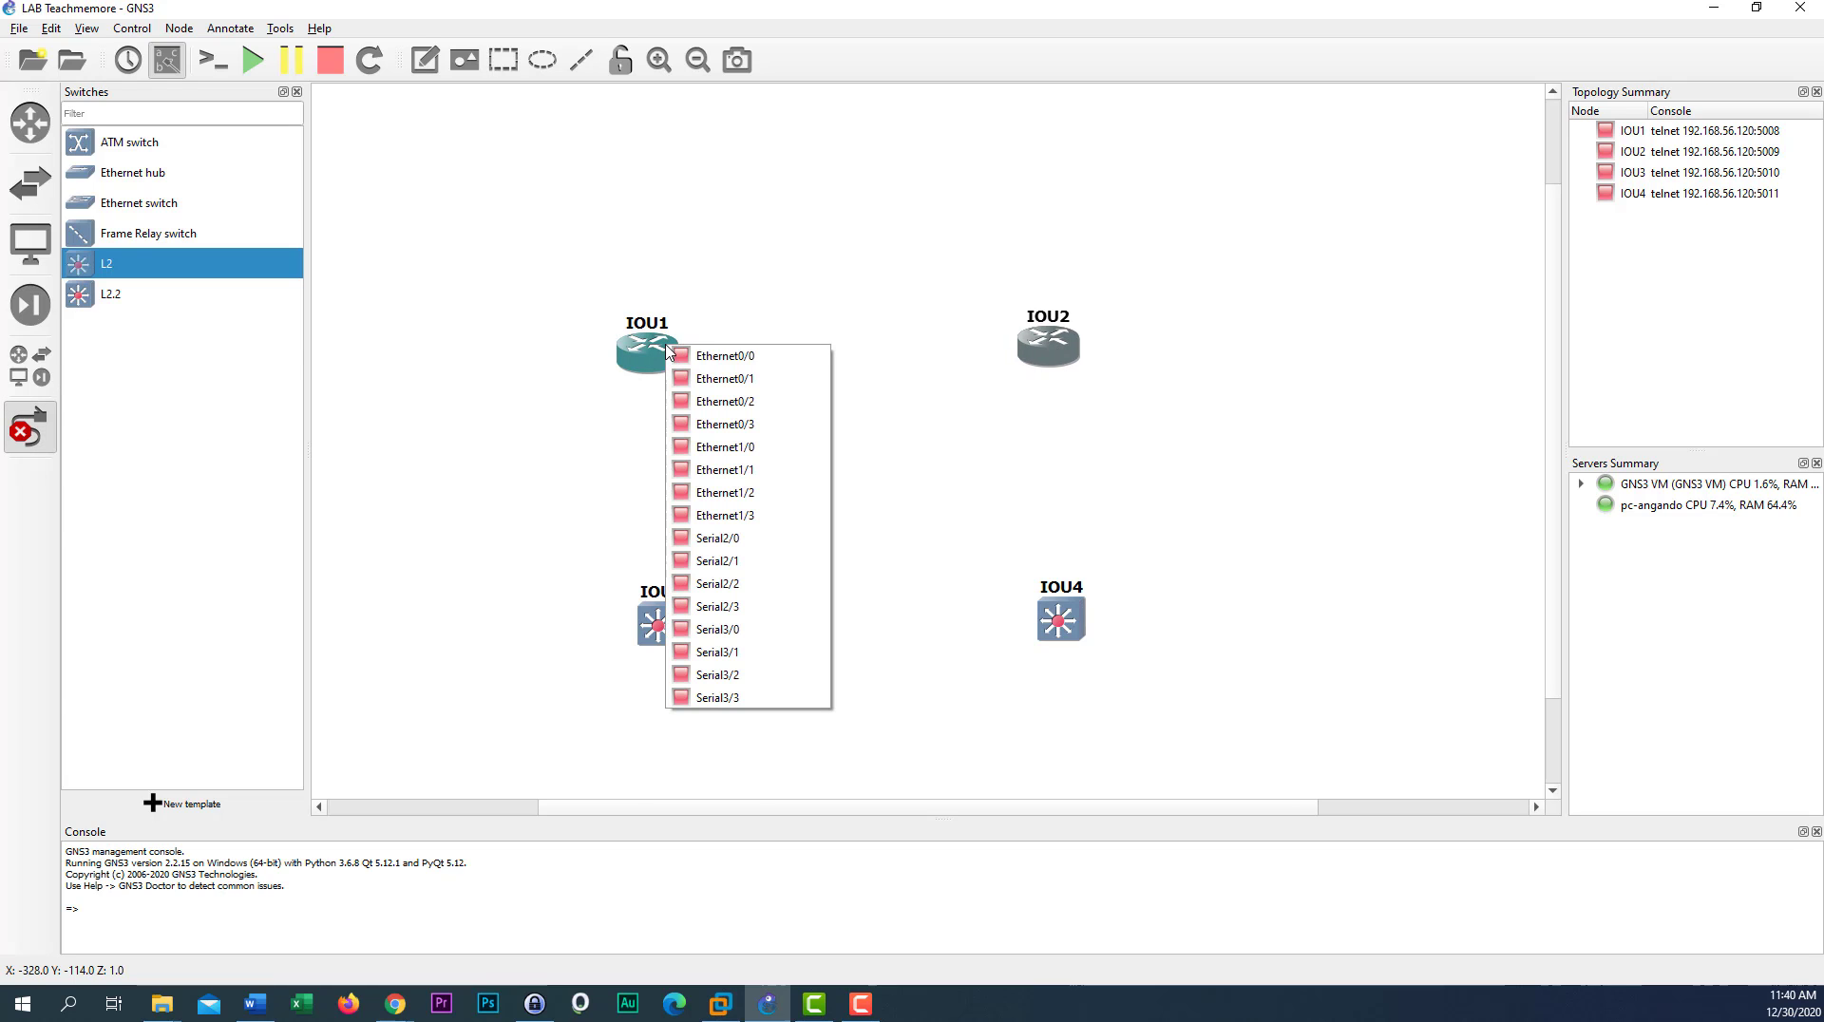
left_click(741, 364)
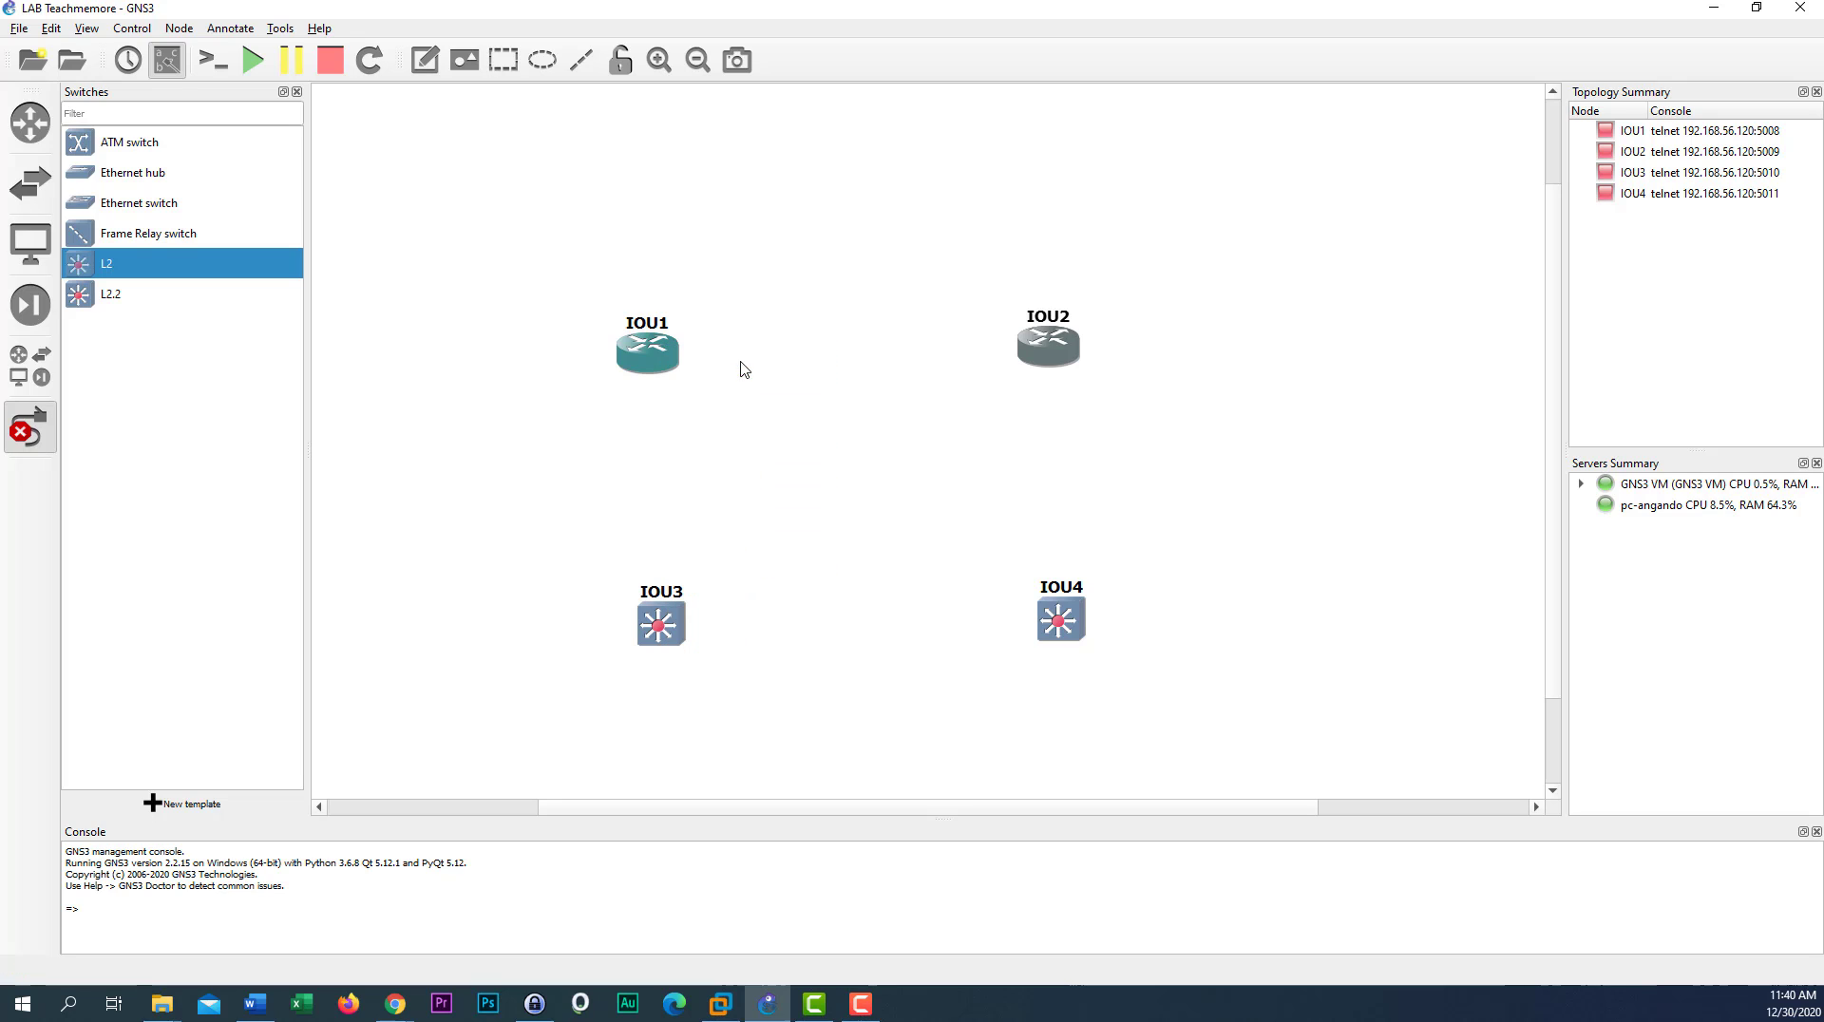
left_click(1029, 354)
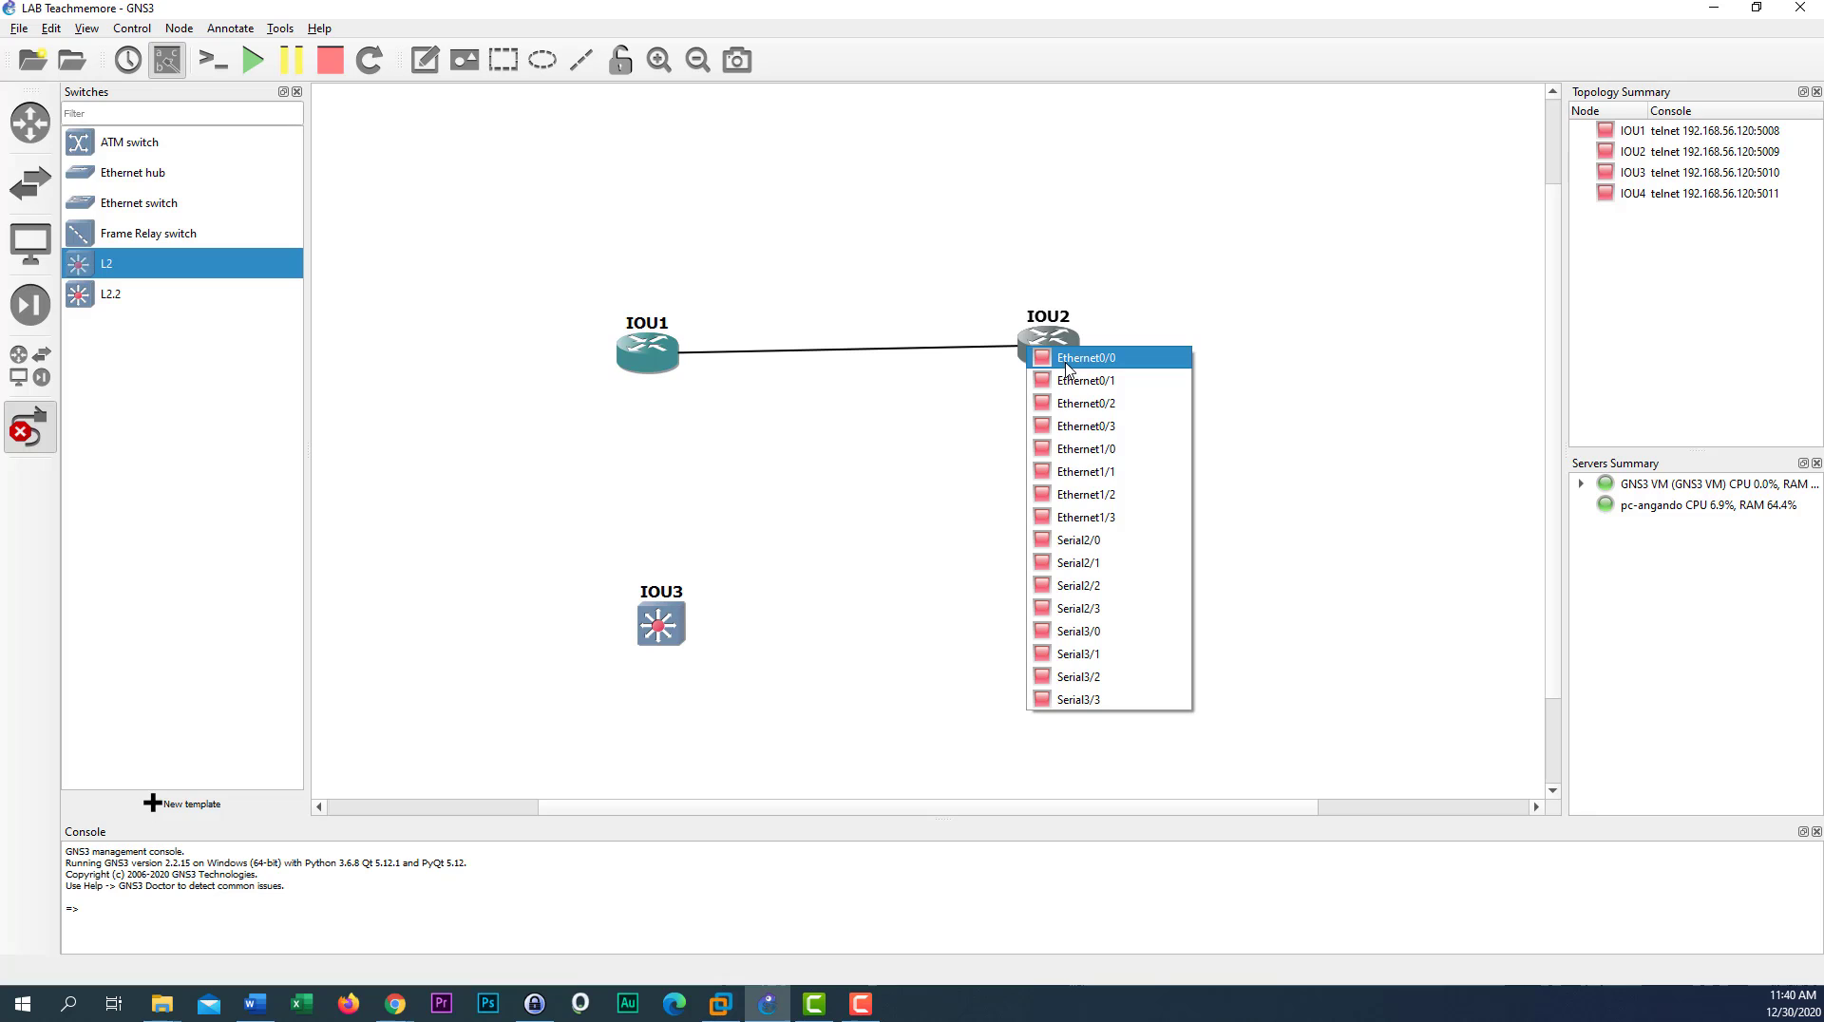
left_click(1066, 359)
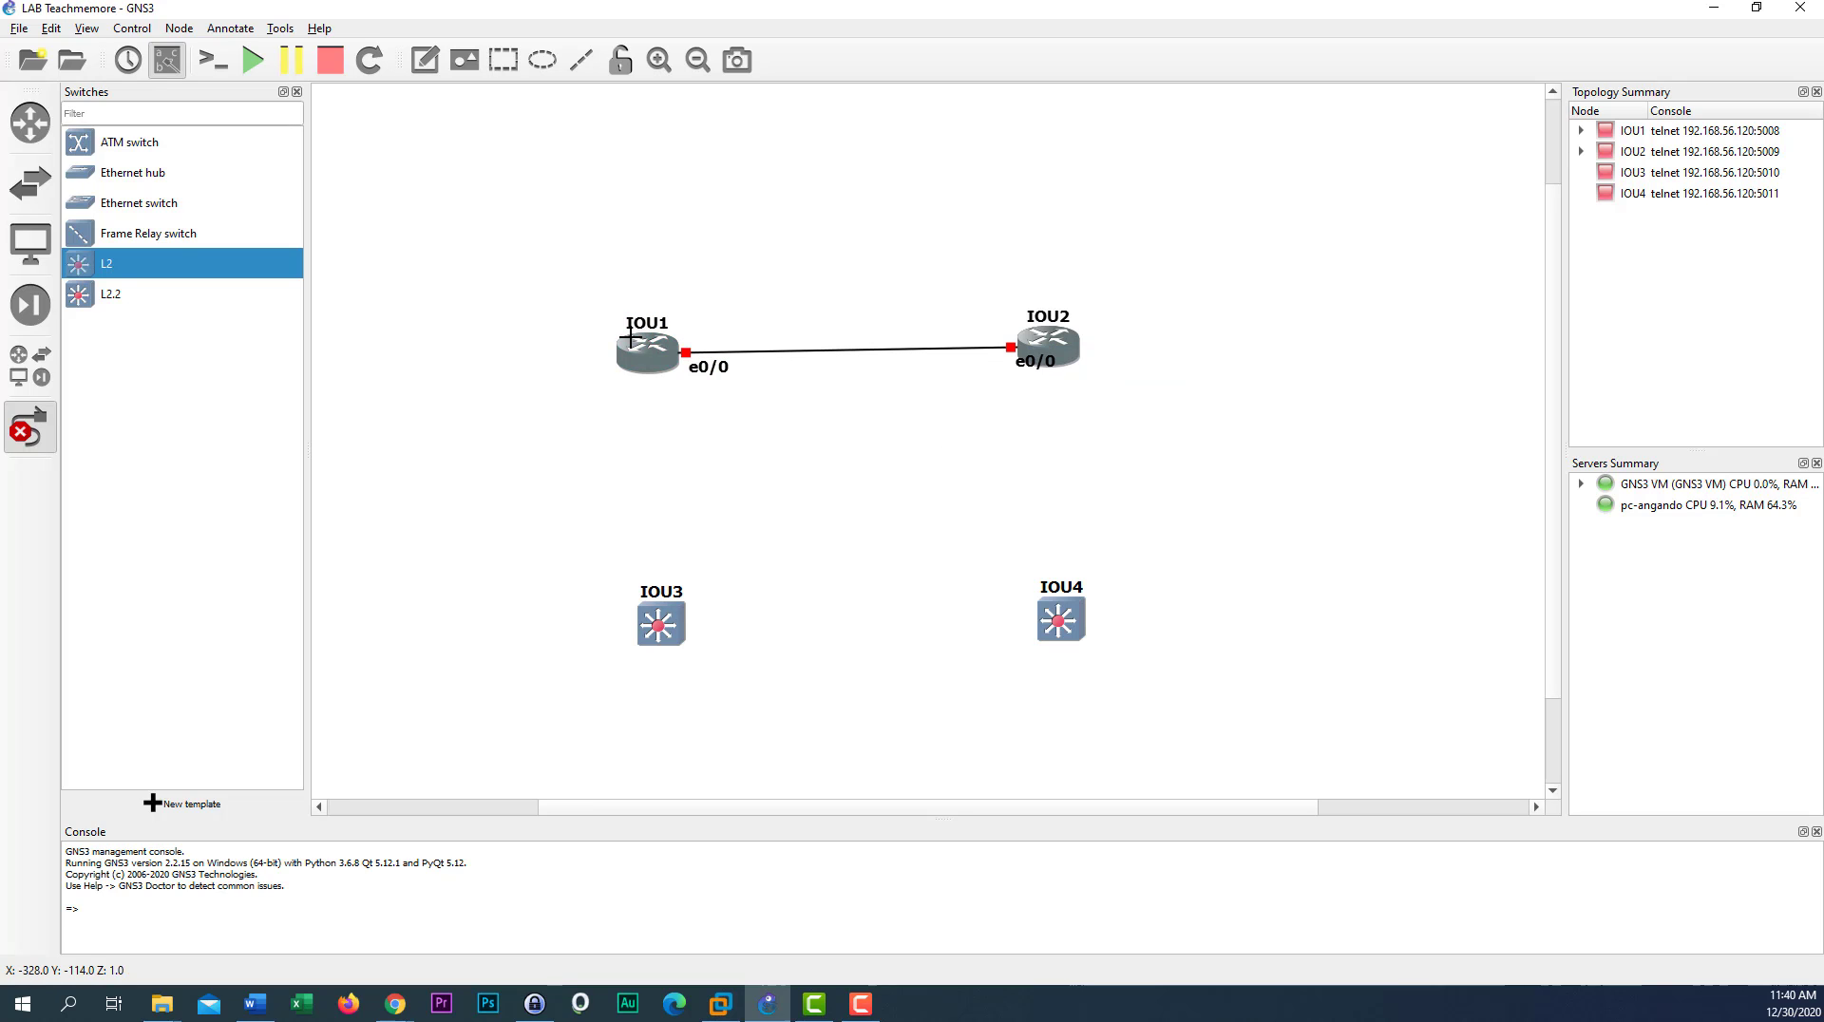
mouse_move(632, 338)
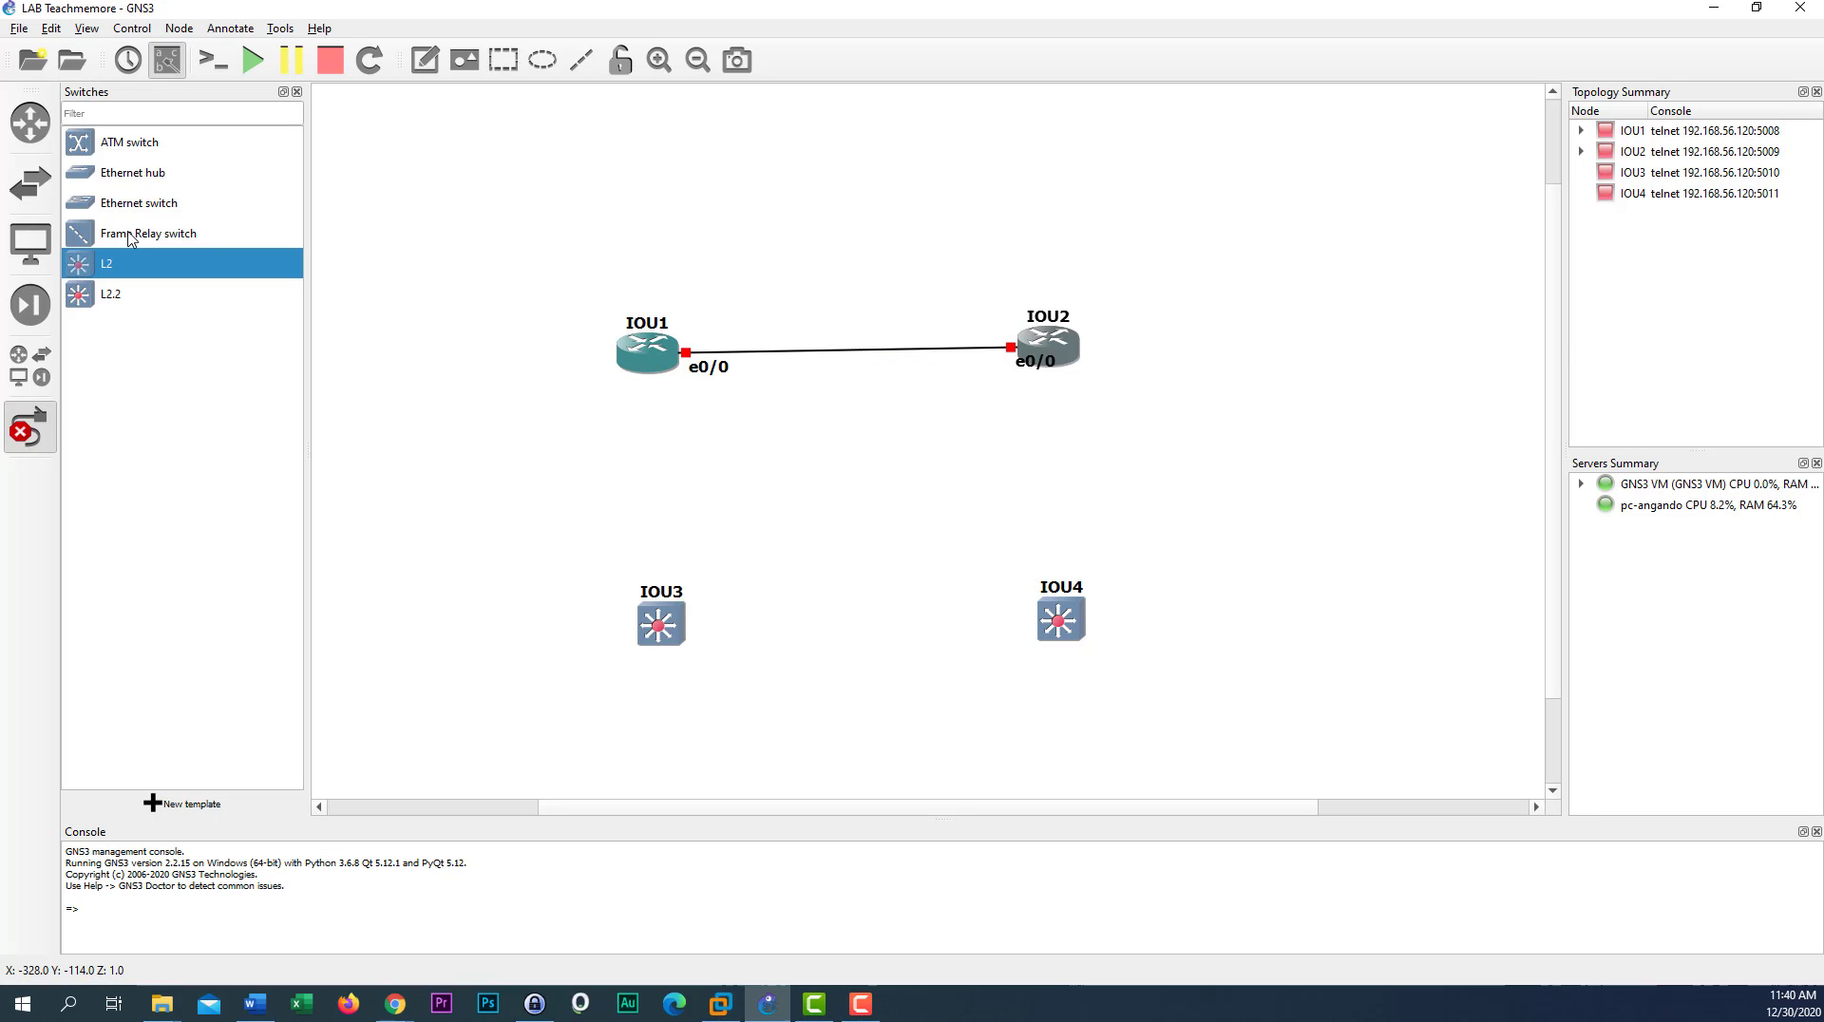
left_click(31, 123)
left_click(104, 181)
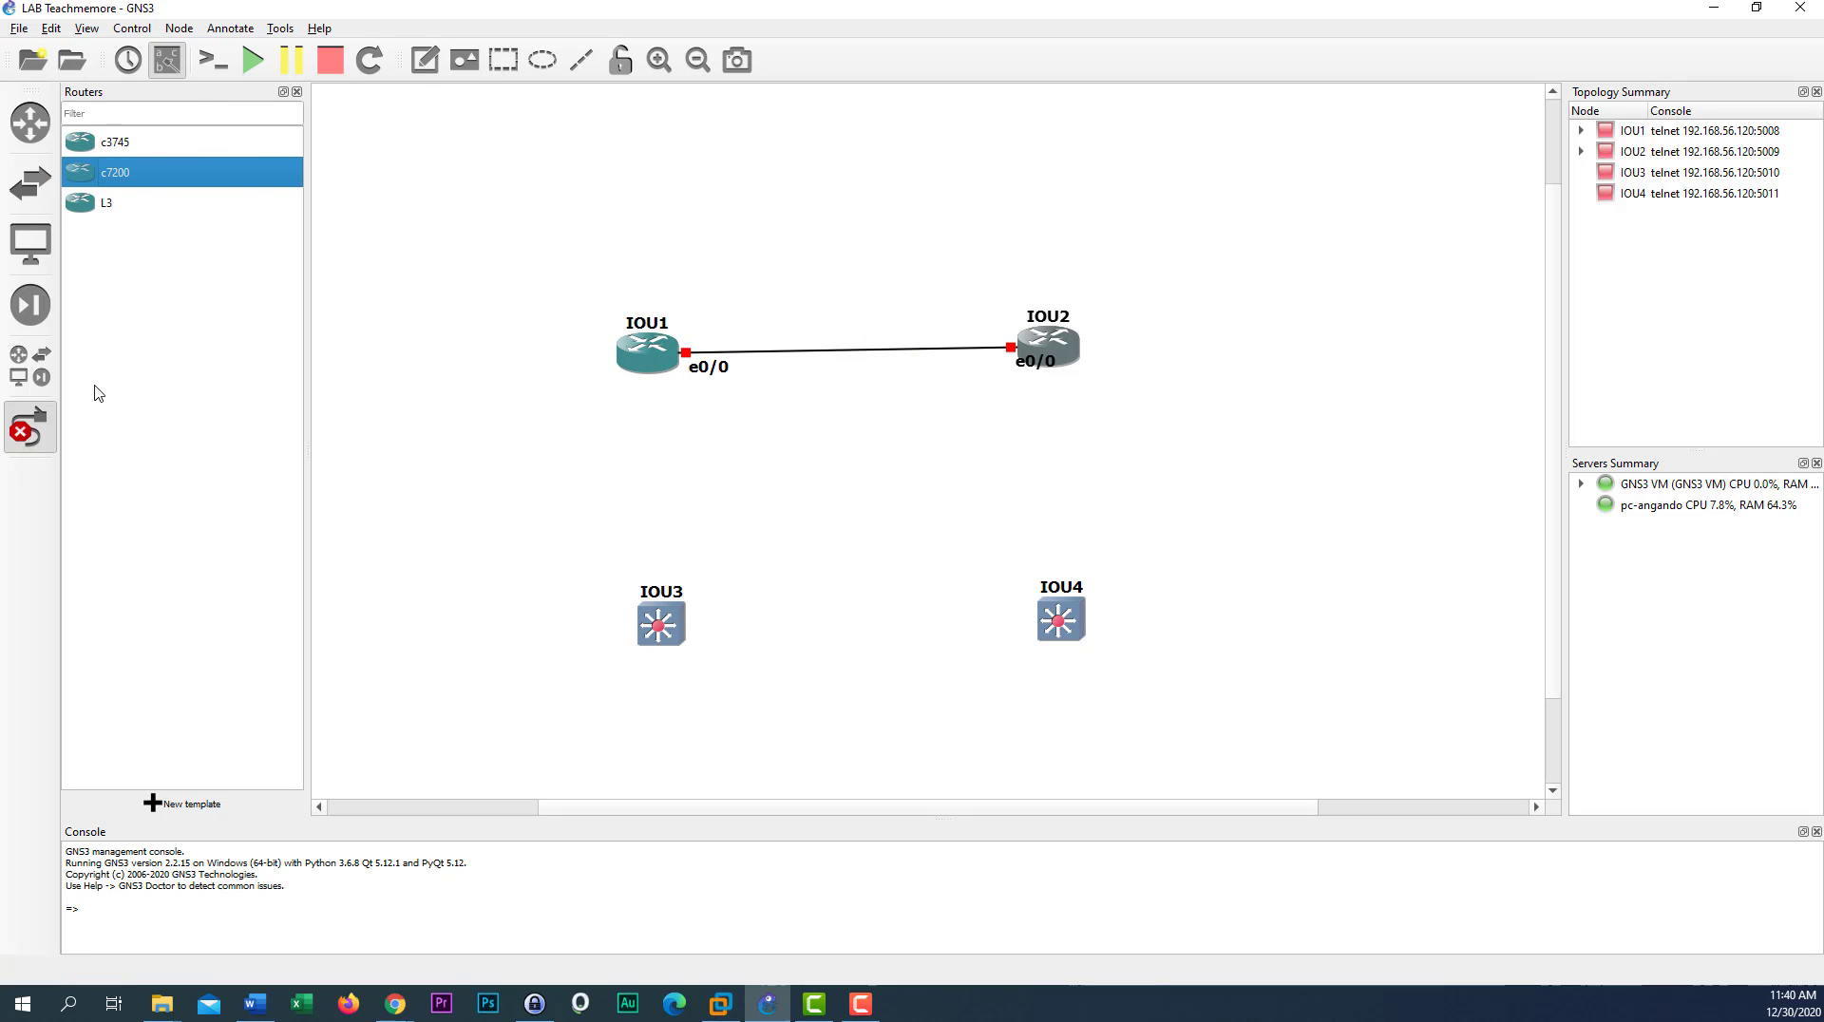
Stop adding links, shift router IOU2 slightly outward and place both e0/0 labels just below the link
left_click(29, 429)
left_click_drag(706, 369, 706, 395)
left_click(1026, 370)
left_click_drag(1026, 373, 1079, 356)
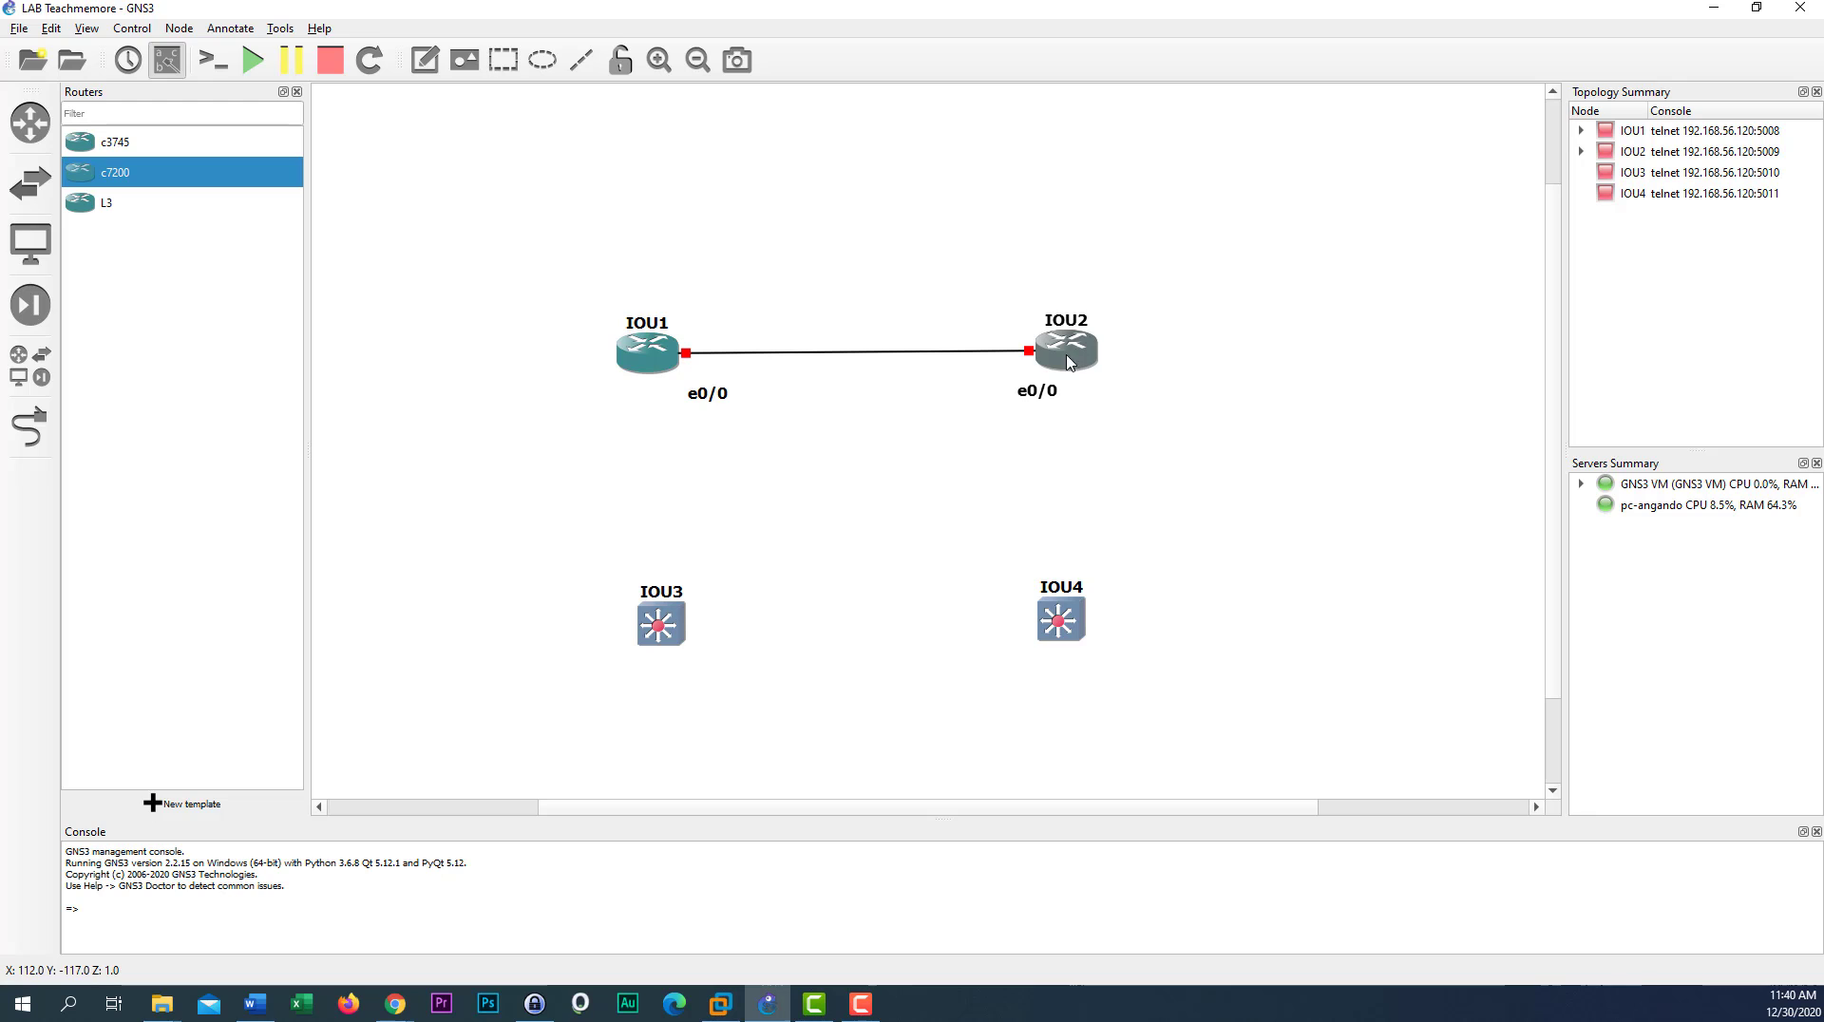
left_click(719, 393)
left_click_drag(710, 404, 746, 379)
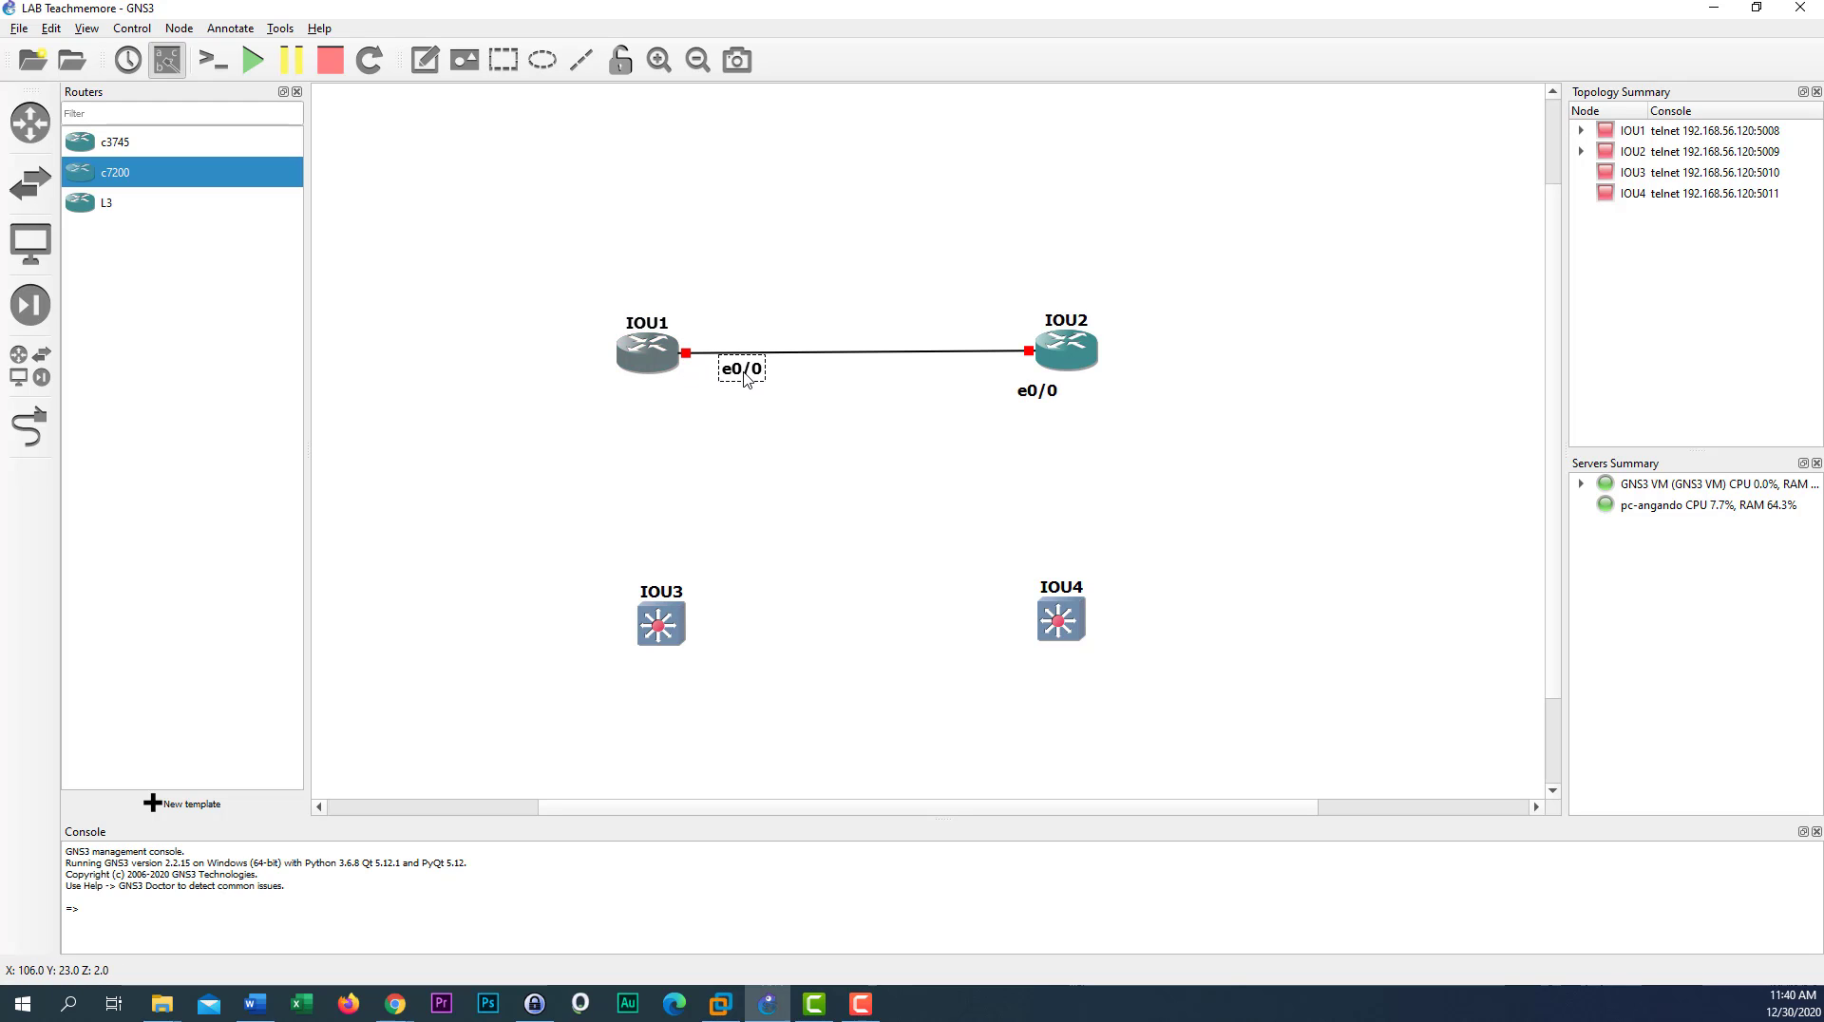
left_click_drag(1042, 398, 1003, 378)
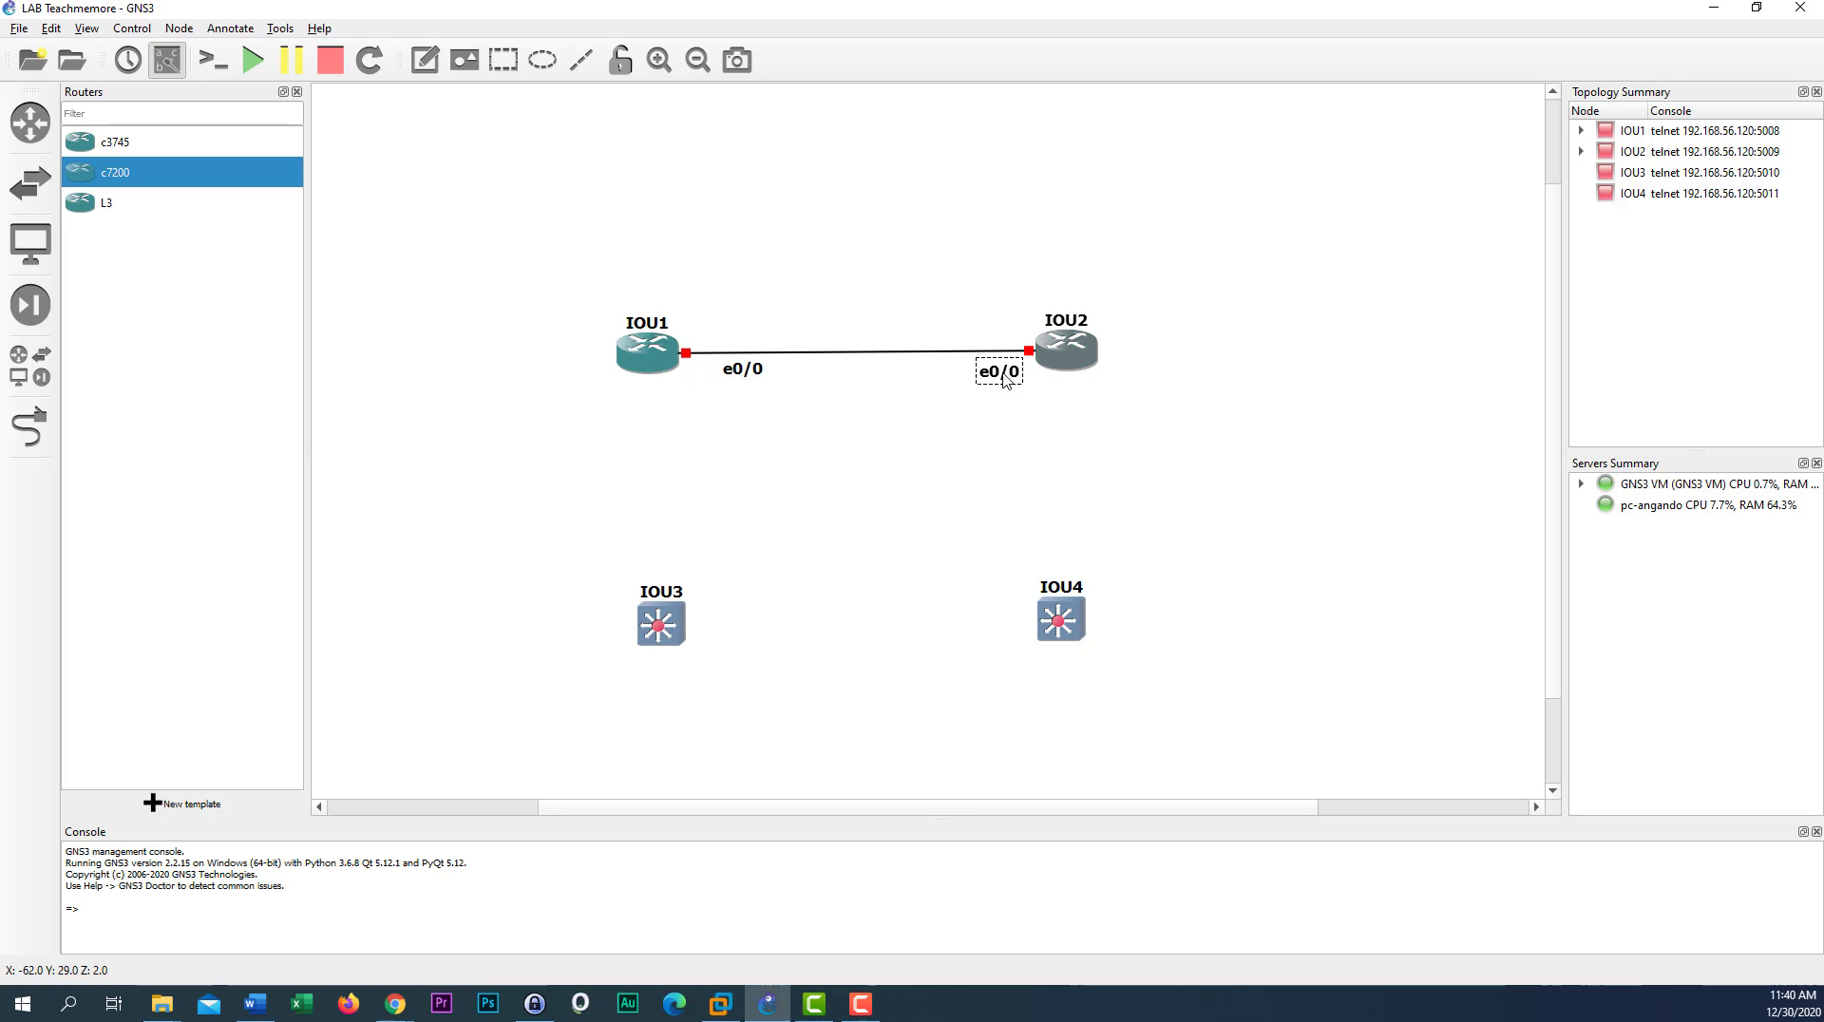
Add a second link between the routers, from IOU1 Ethernet0/1 to IOU2 Ethernet0/1
left_click(30, 427)
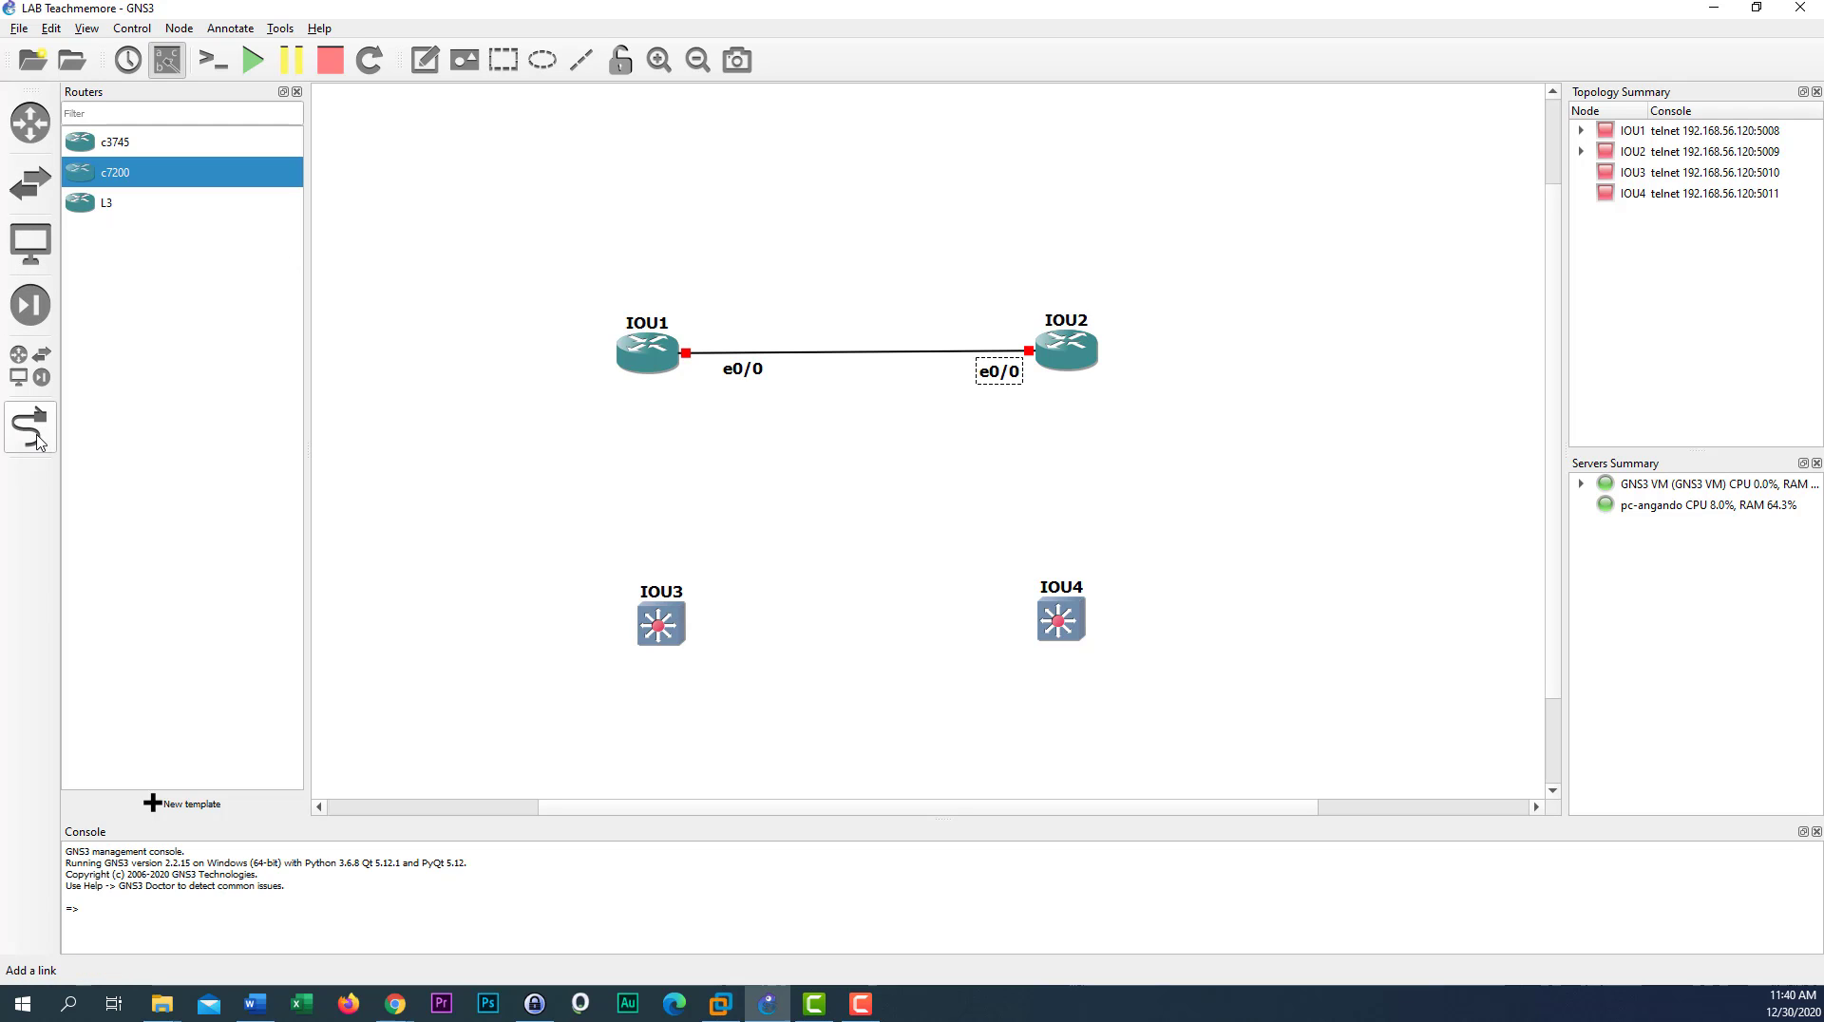
left_click(677, 339)
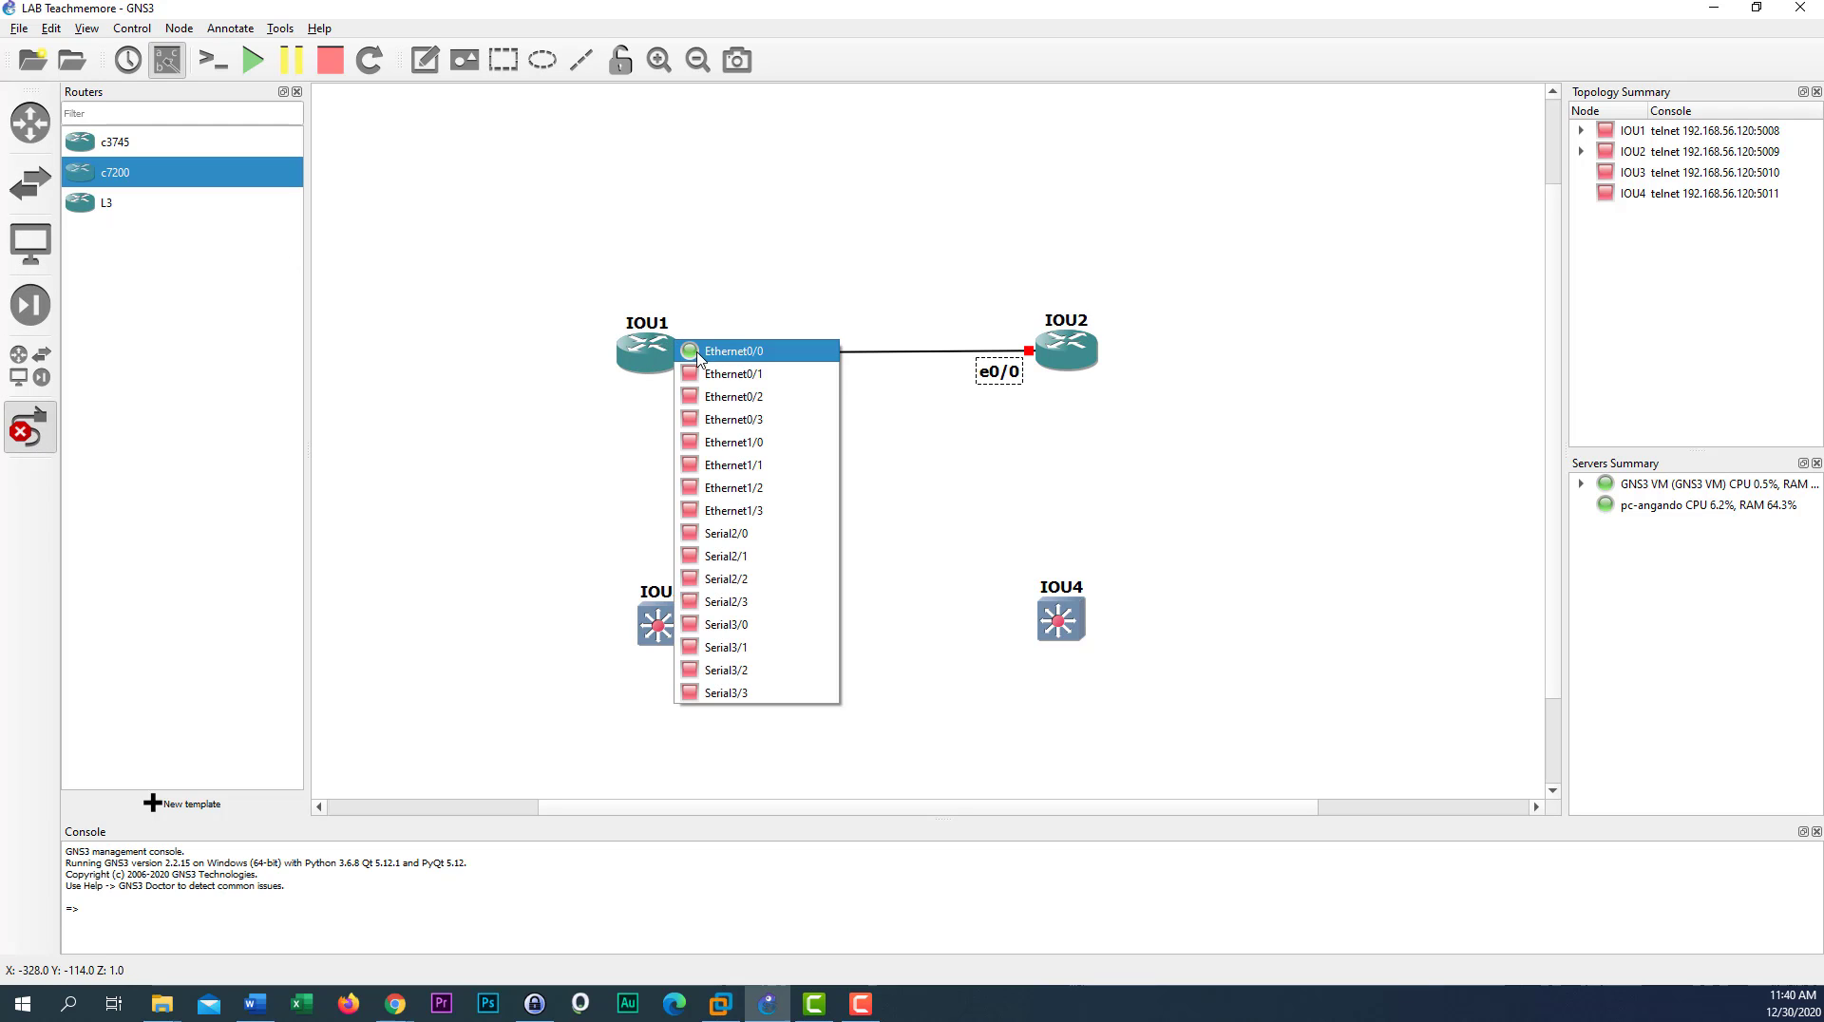
left_click(741, 374)
left_click(1041, 347)
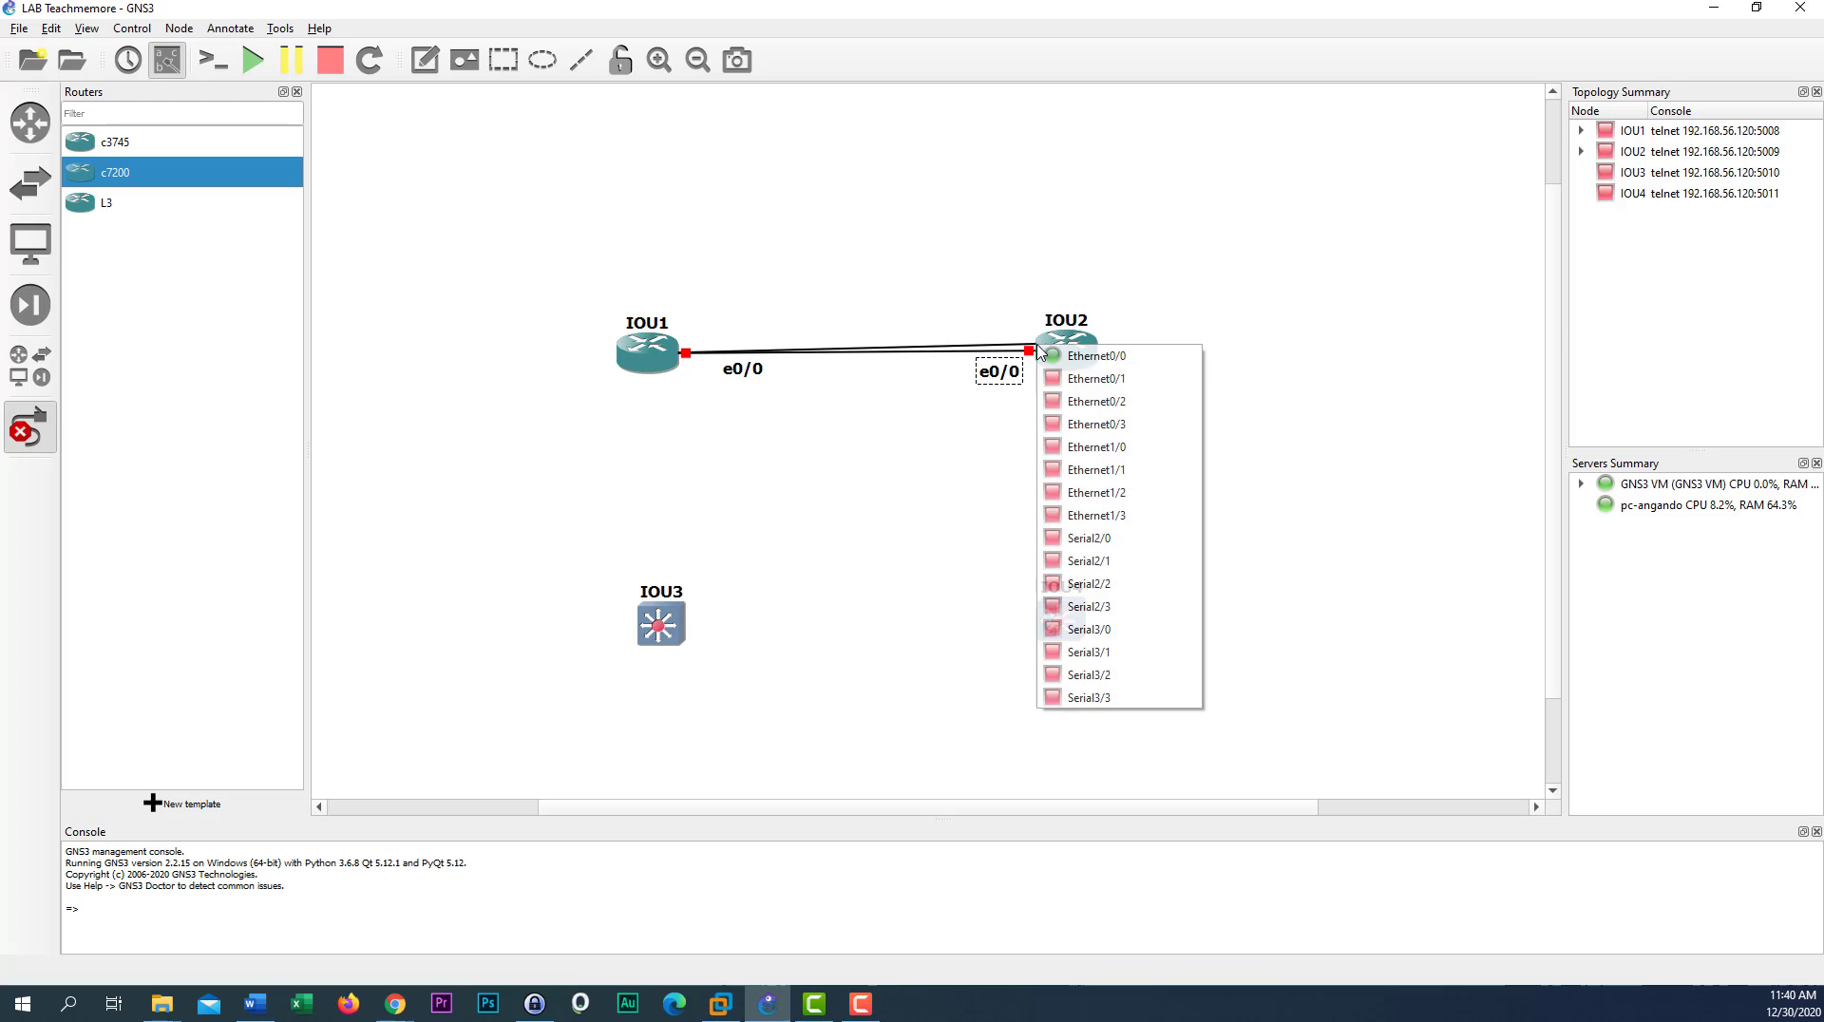
left_click(1057, 379)
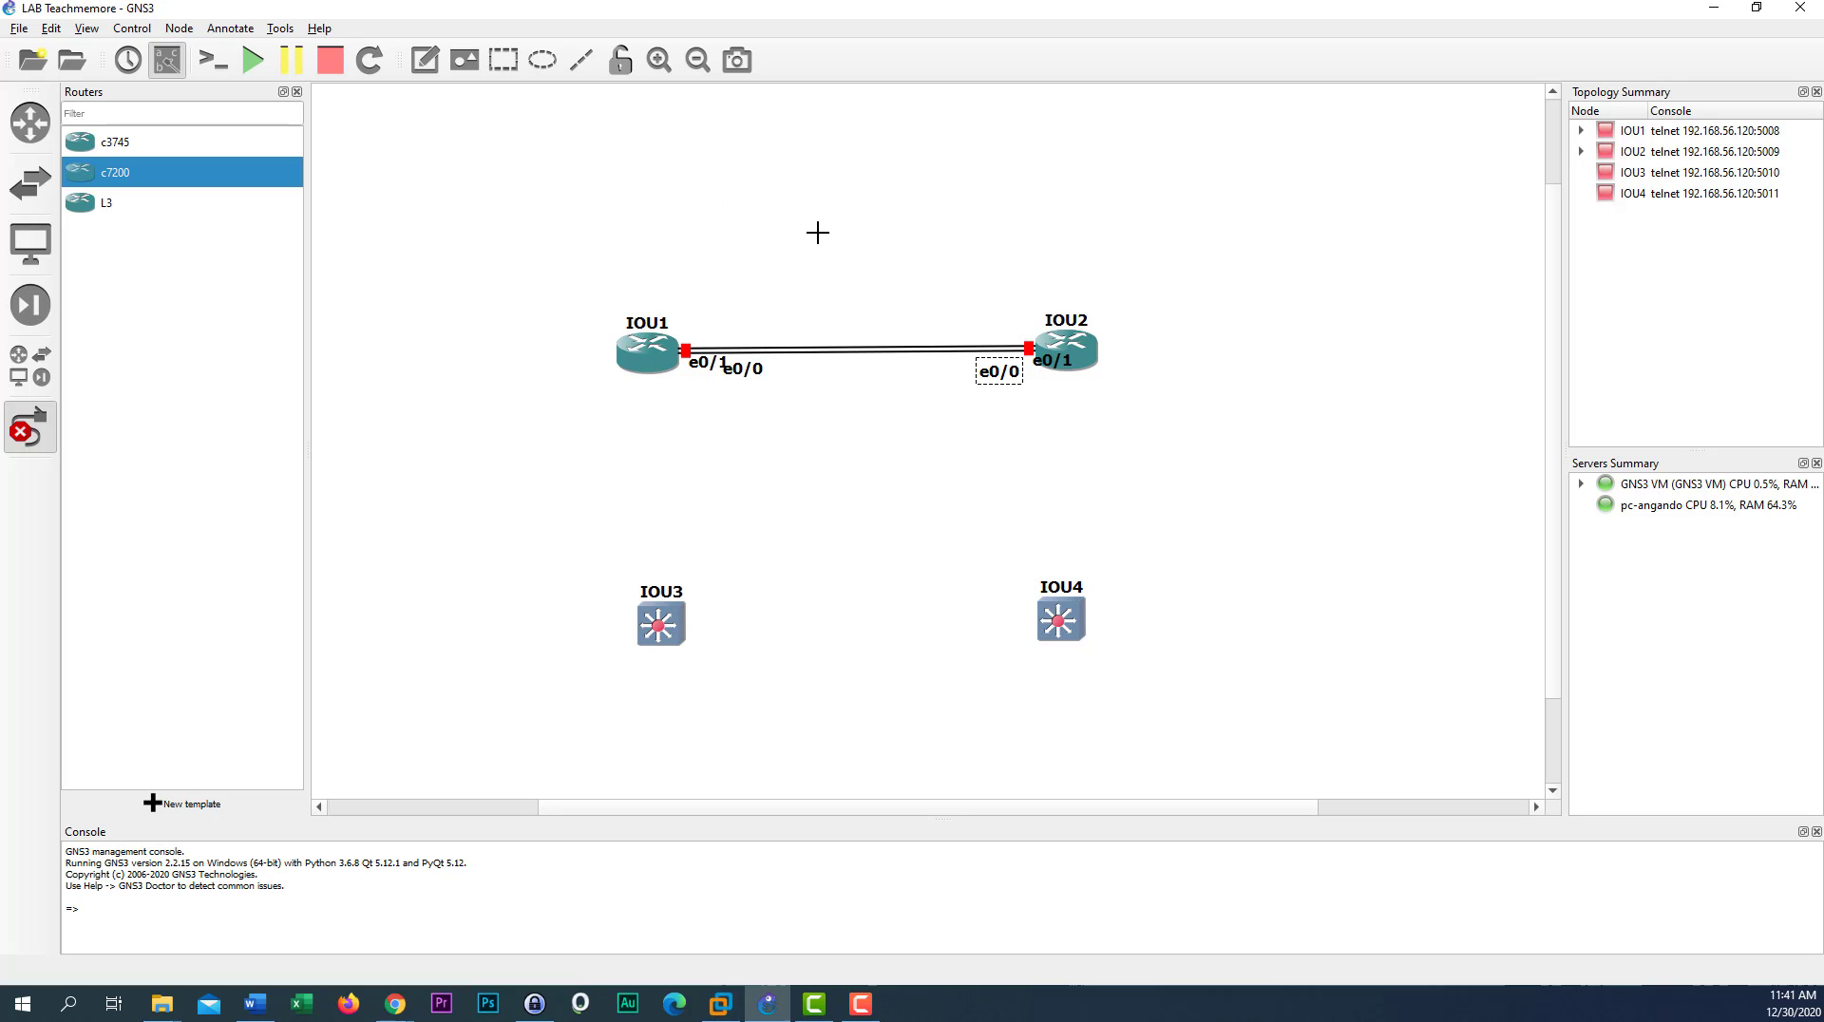
Stop adding links and move both e0/1 labels just above the router-to-router links
left_click(29, 427)
left_click_drag(699, 371, 732, 345)
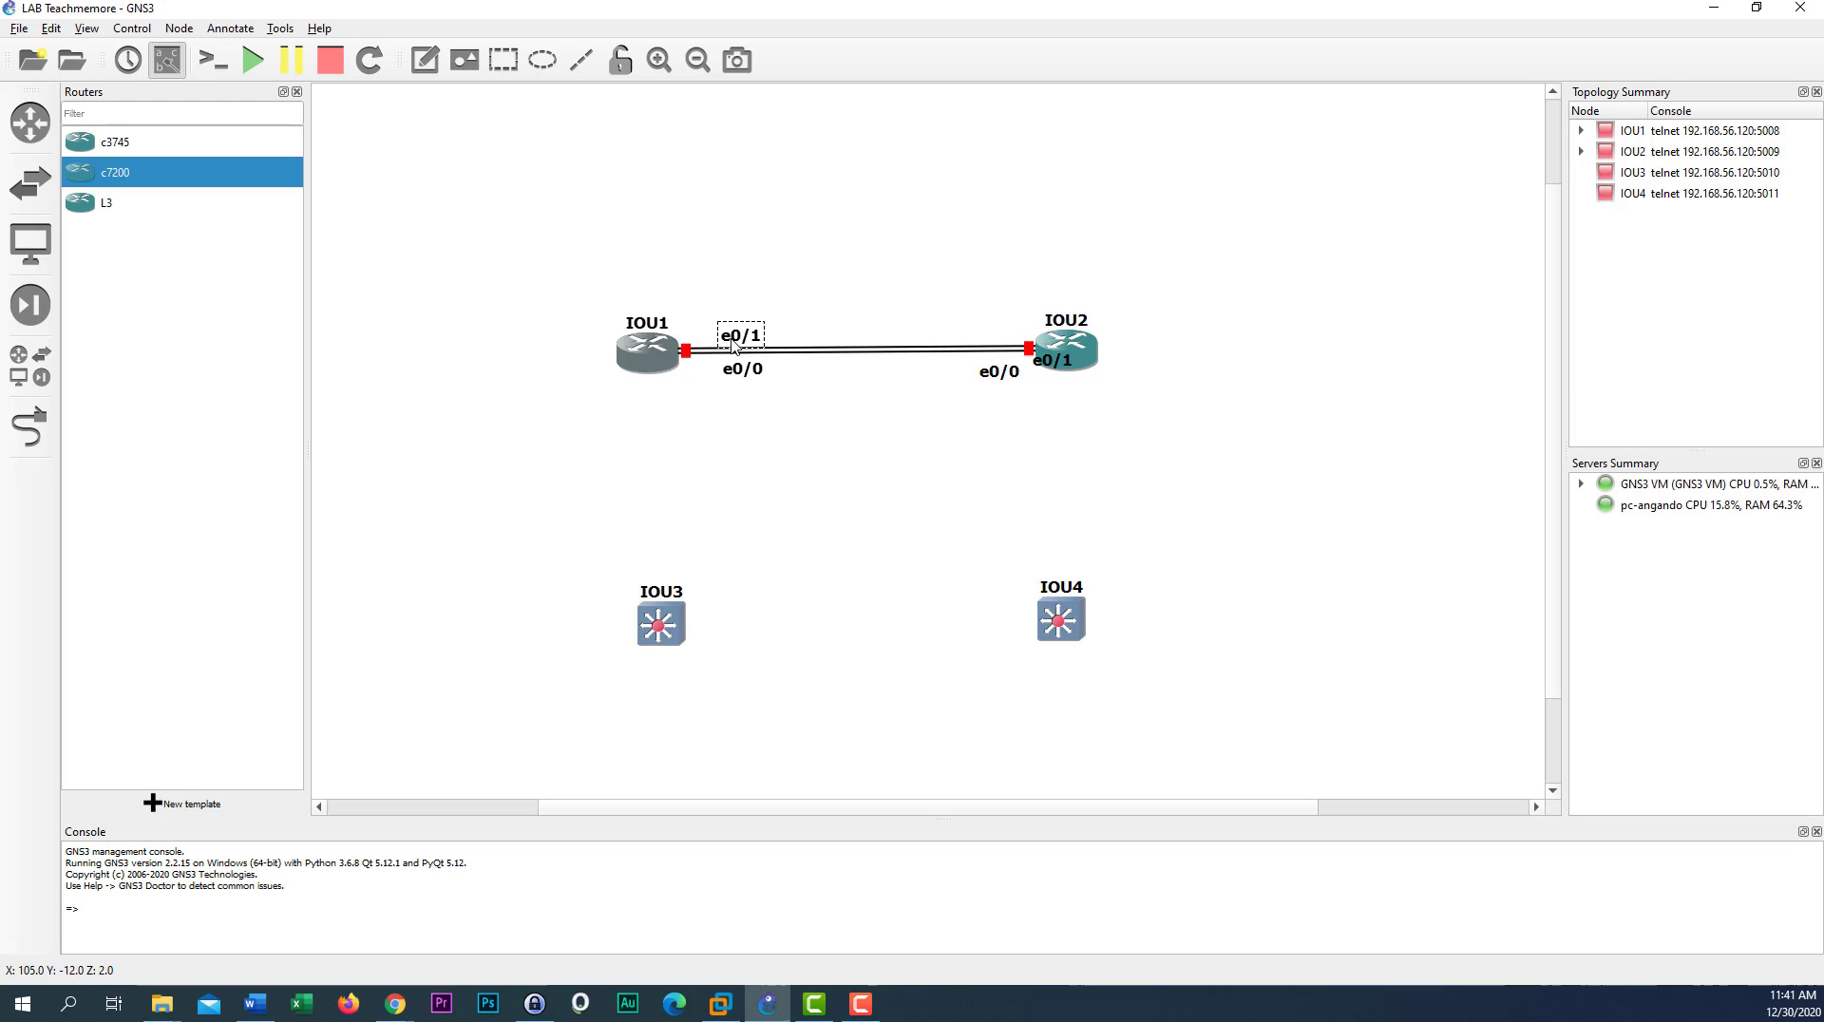
left_click_drag(1053, 368, 999, 341)
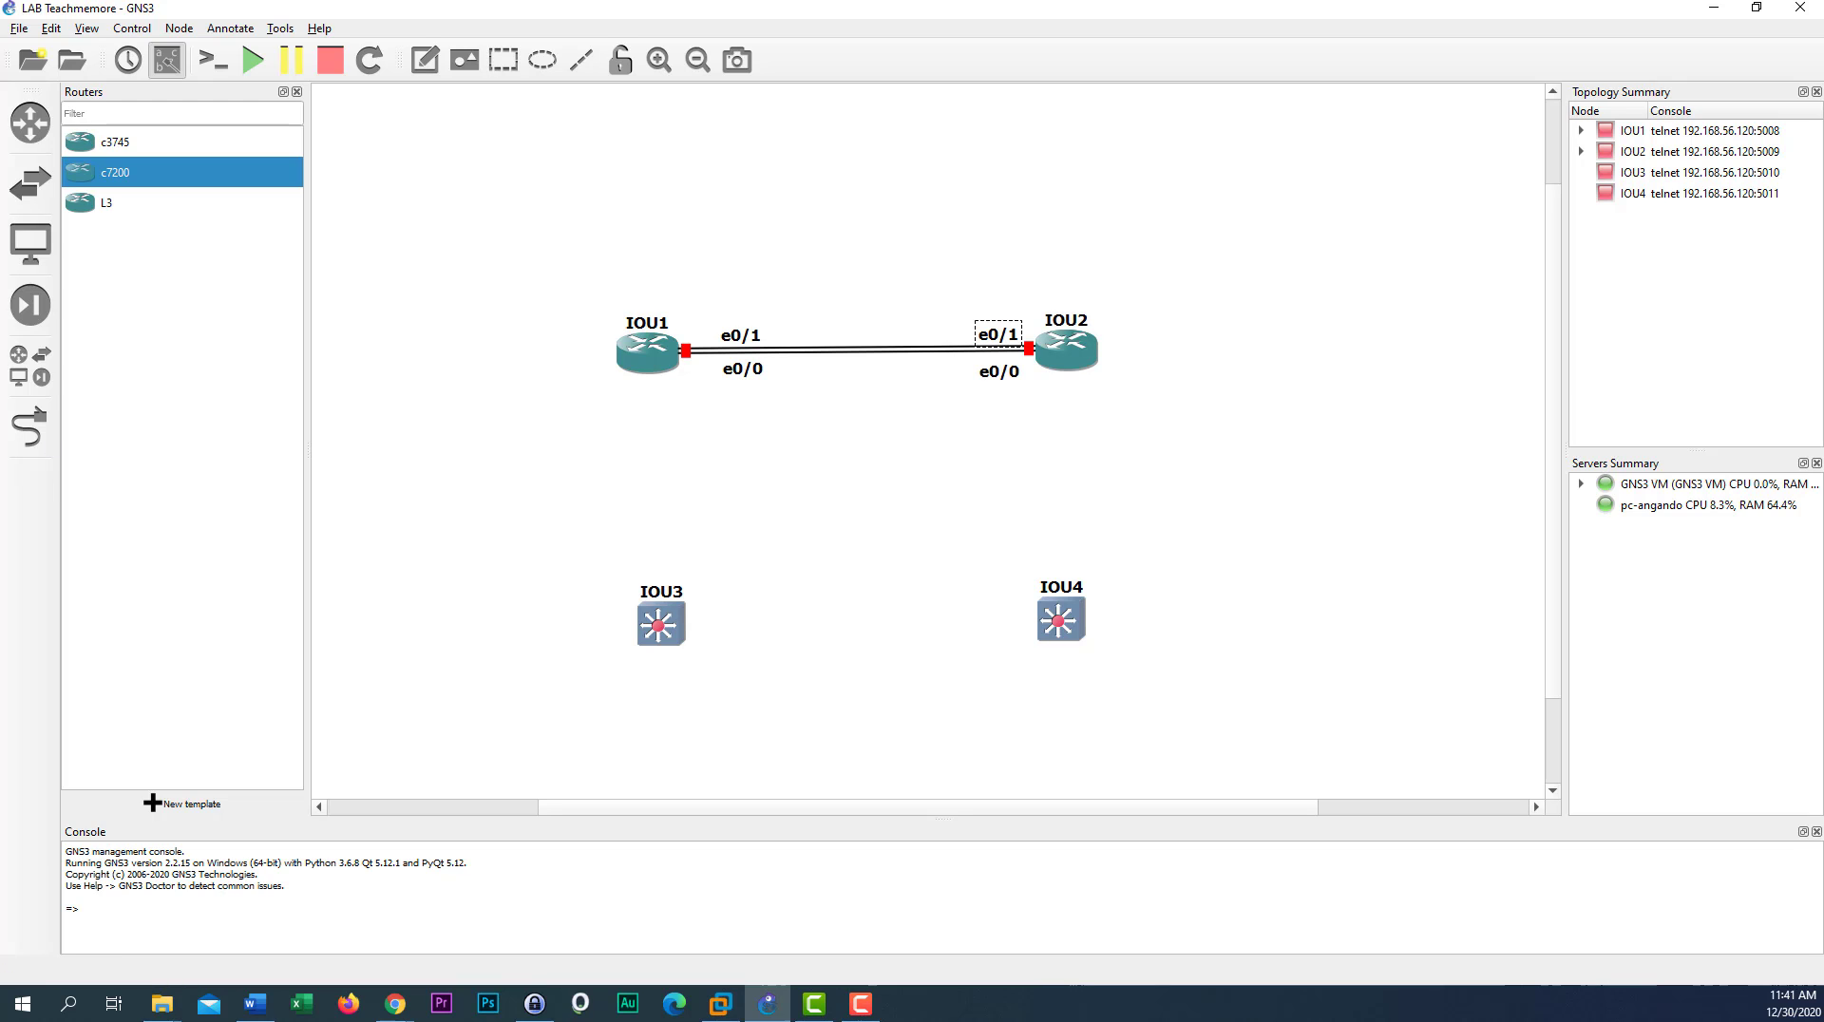
Link Ethernet0/2 of router IOU1 to Ethernet0/0 of switch IOU3
left_click(30, 427)
left_click(631, 367)
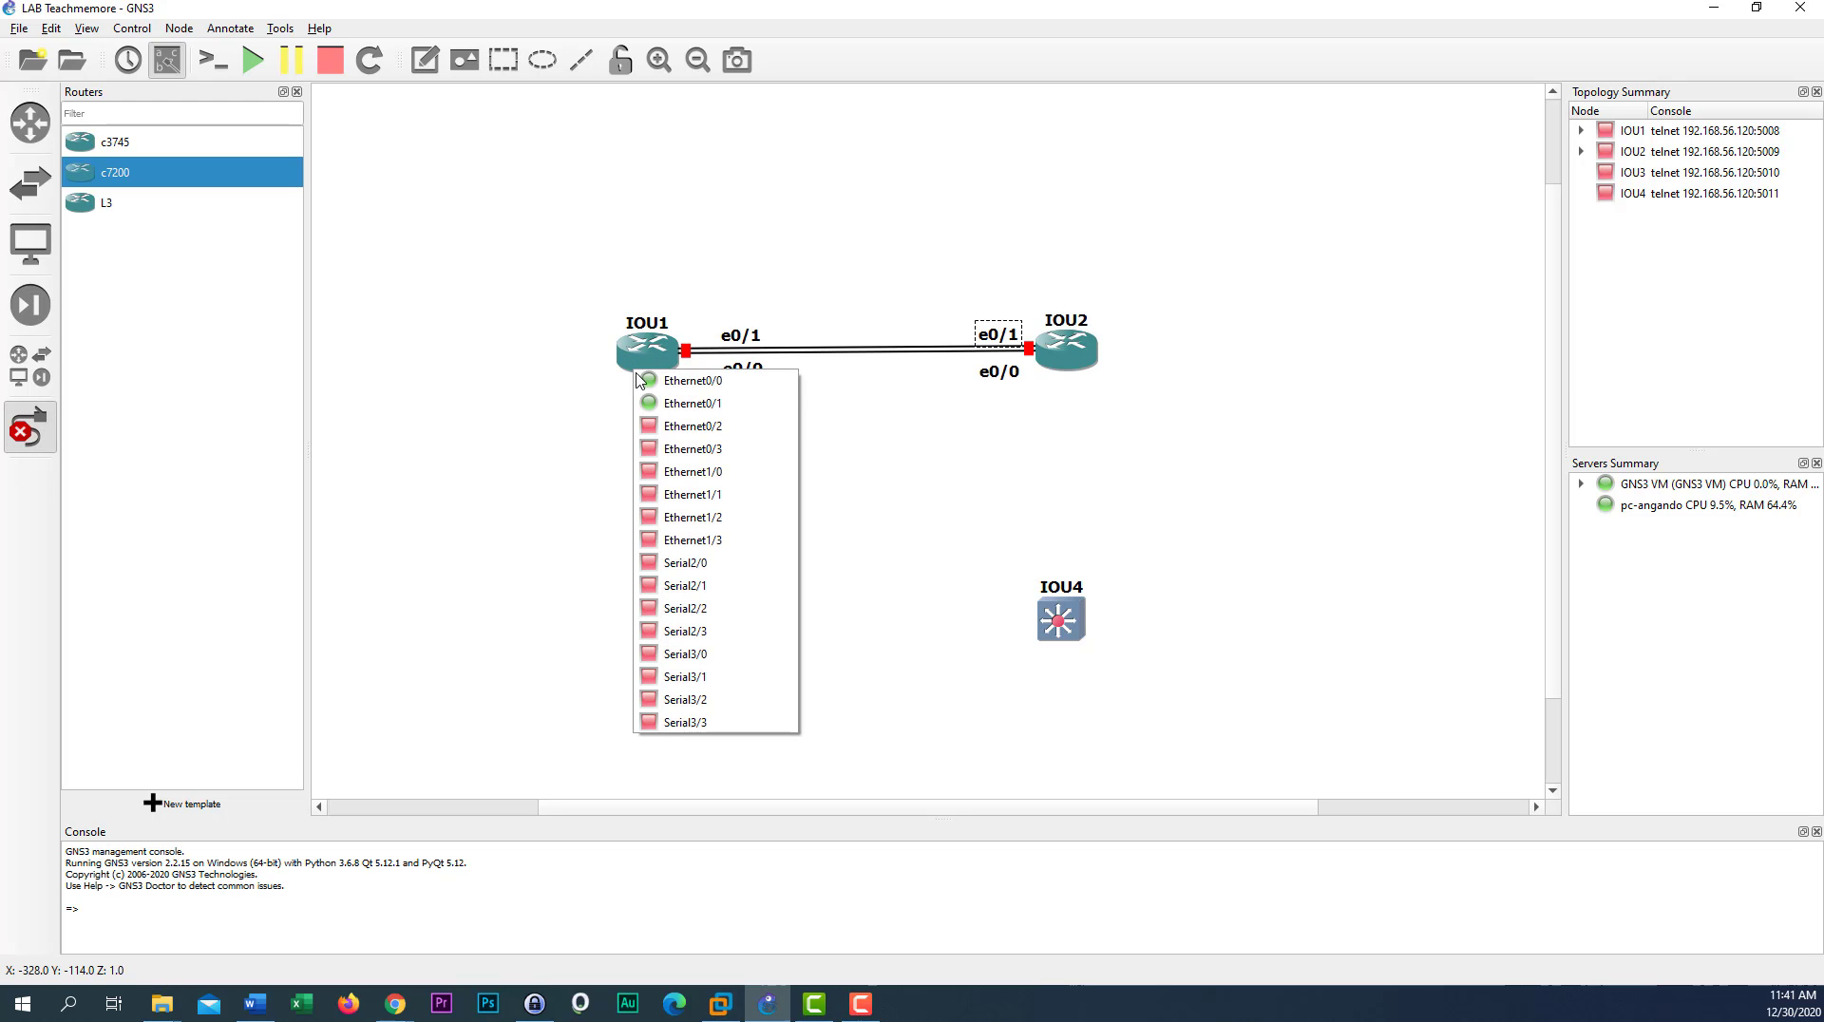
left_click(648, 427)
left_click(650, 616)
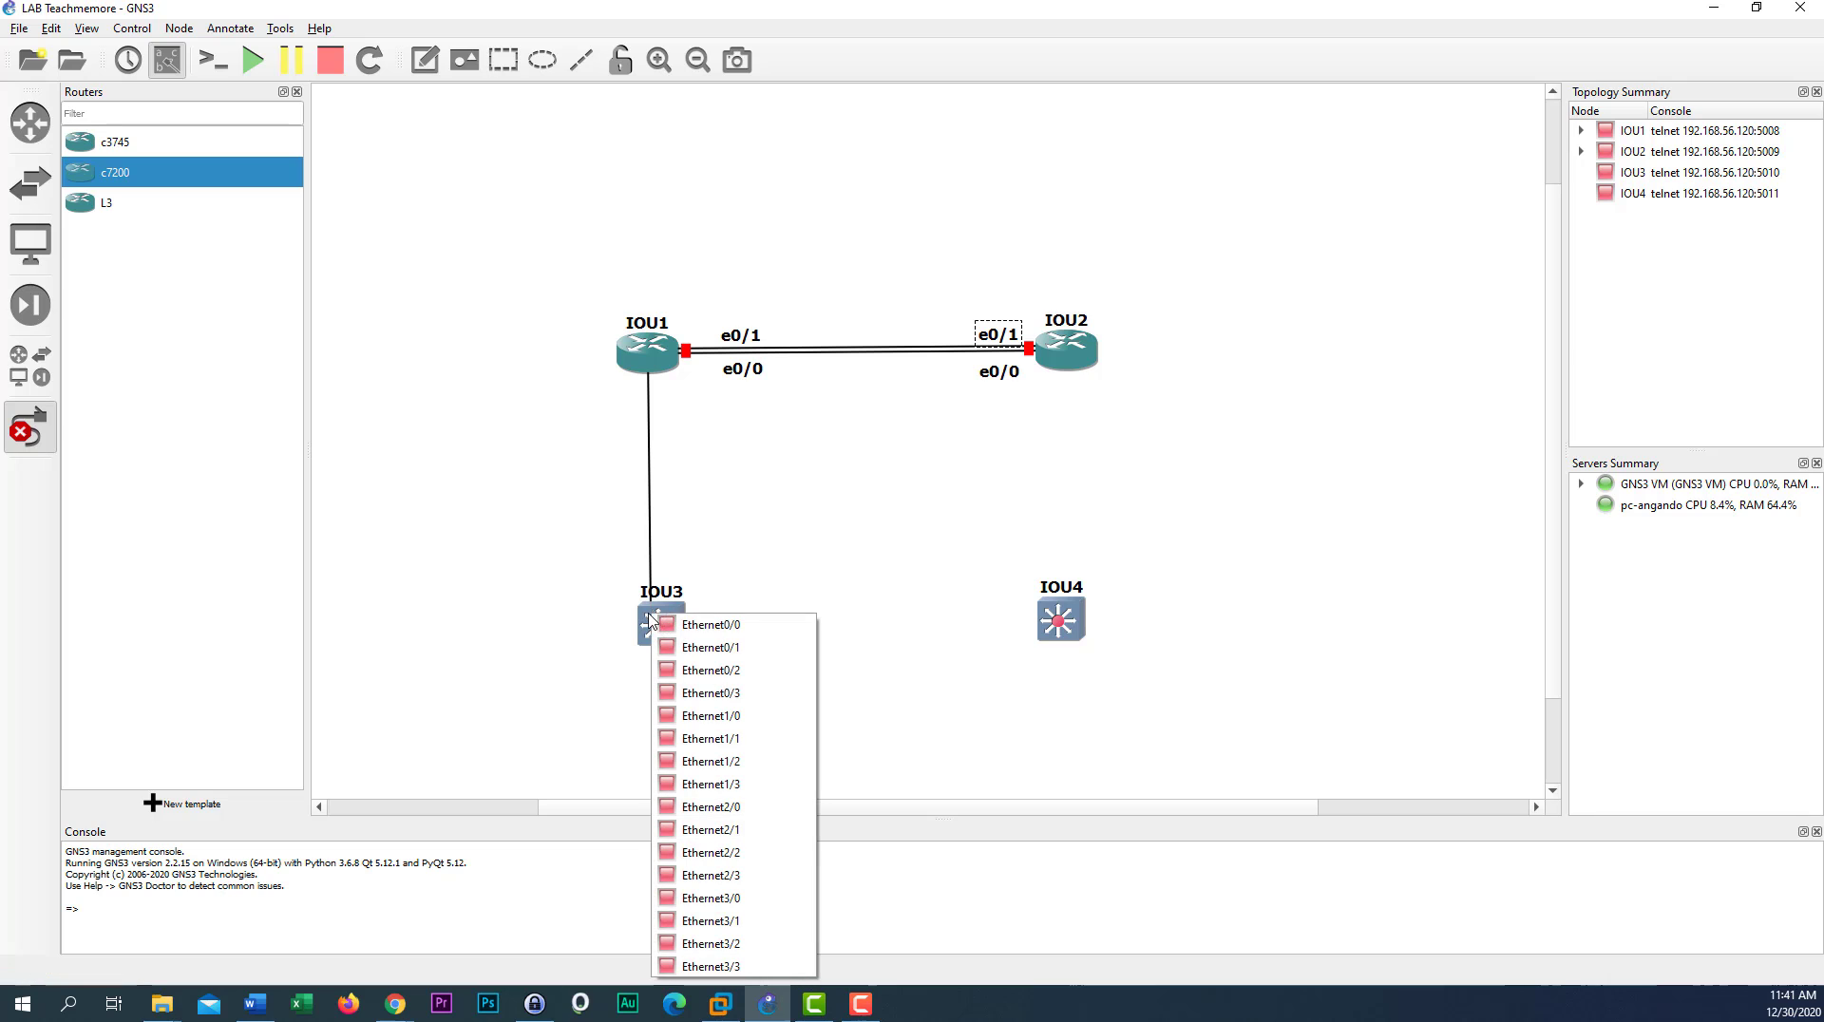
left_click(665, 623)
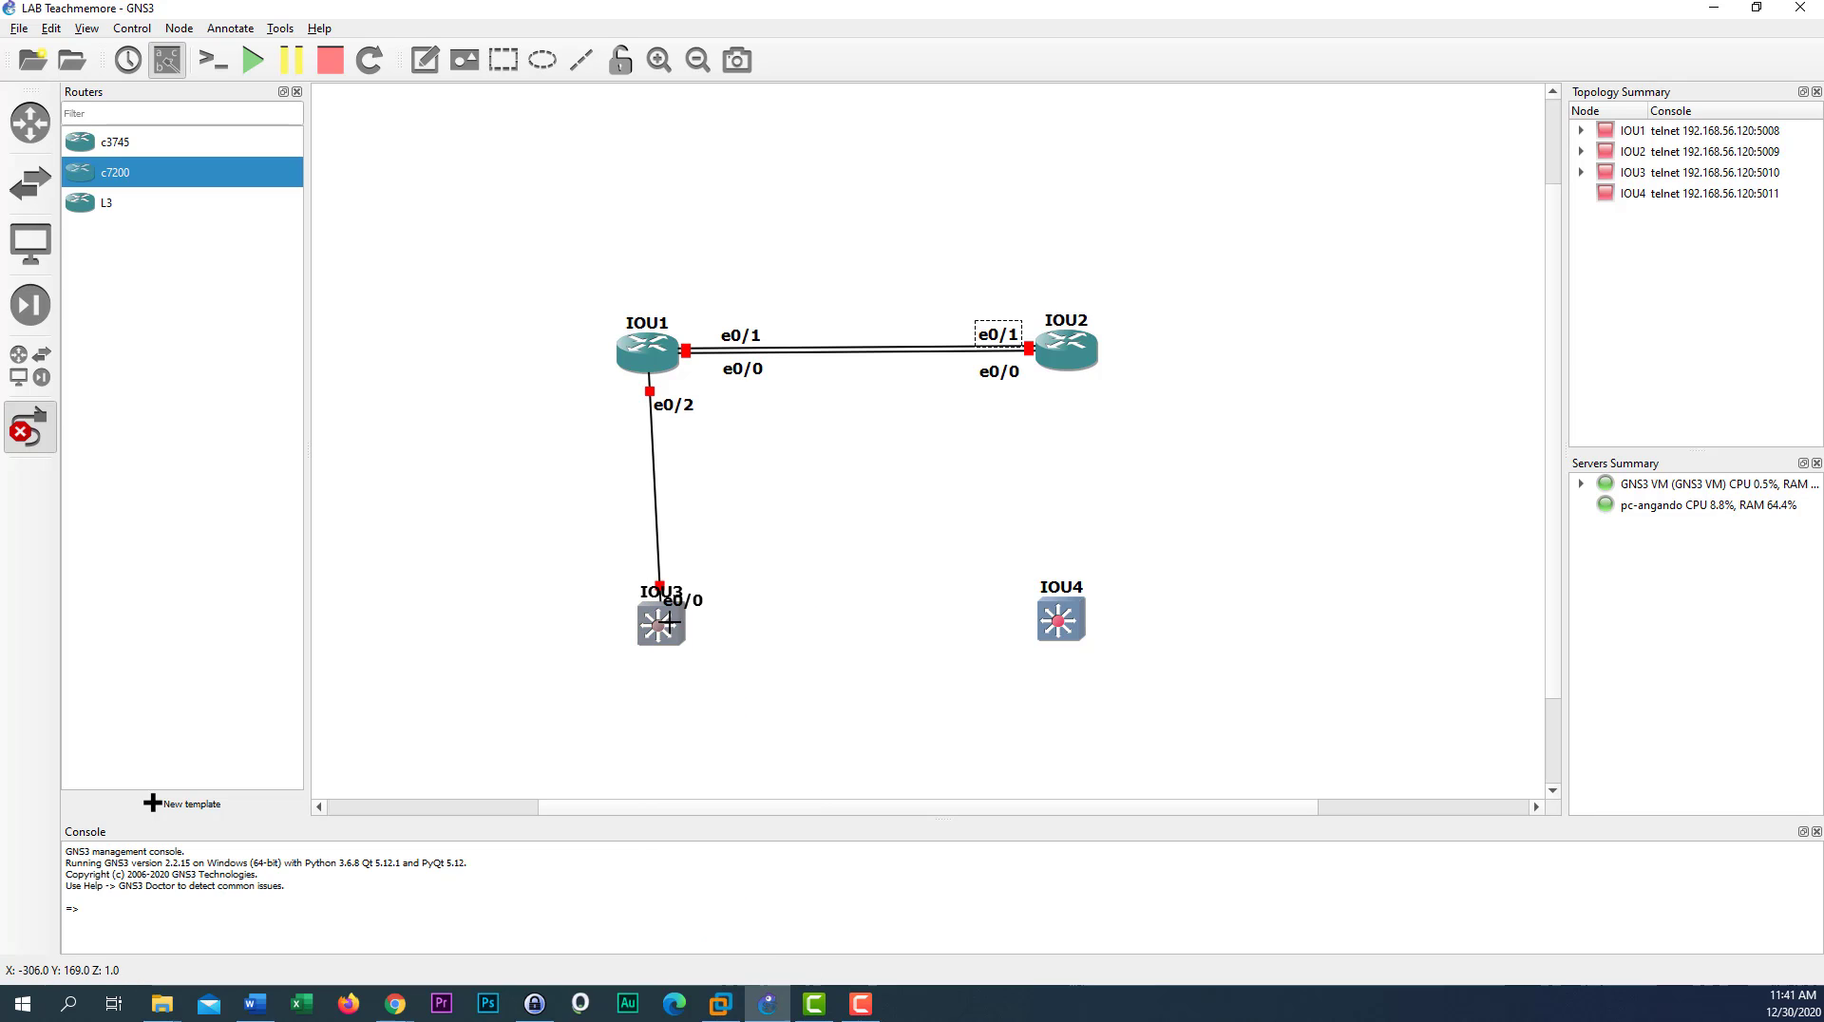
Stop adding links, align switch IOU3 beneath IOU1 and place the e0/2 and e0/0 labels on the outer side of their link
left_click(30, 428)
left_click_drag(686, 602, 606, 578)
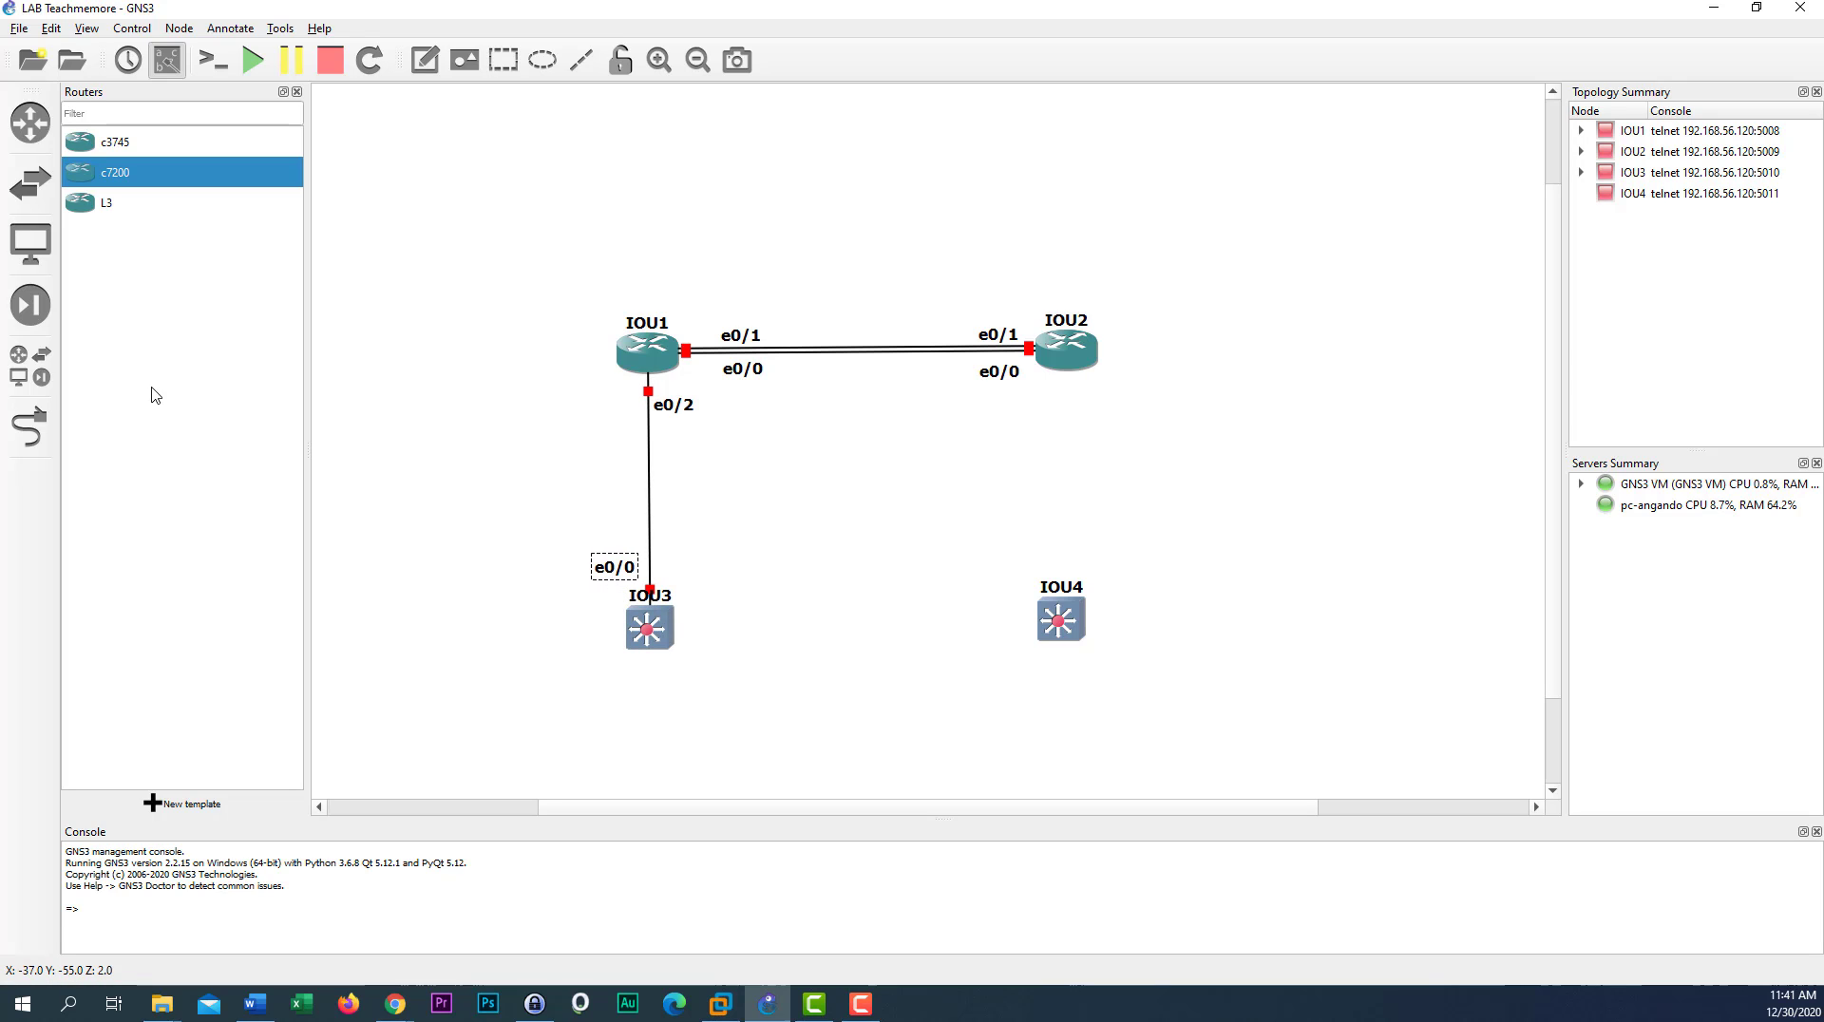
left_click_drag(662, 410, 604, 409)
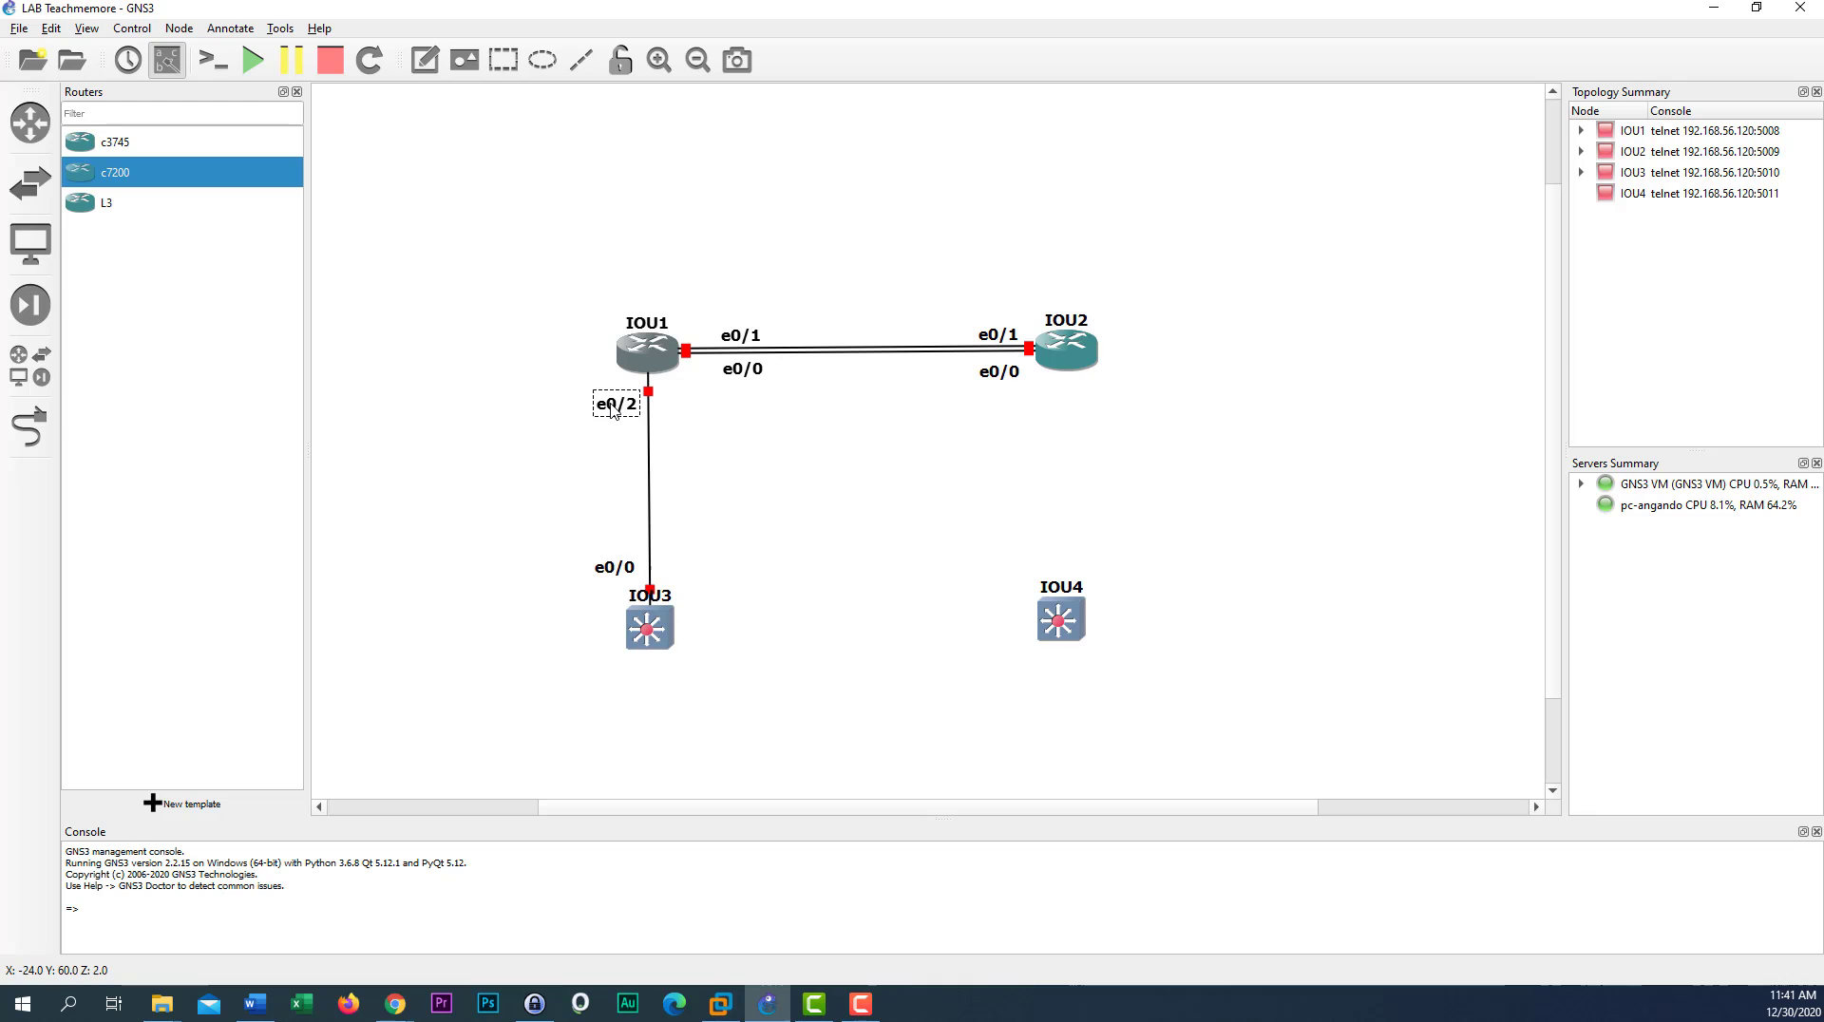
Add a second link between IOU1 and IOU3, from IOU1 Ethernet0/3 to IOU3 Ethernet0/1
left_click(22, 414)
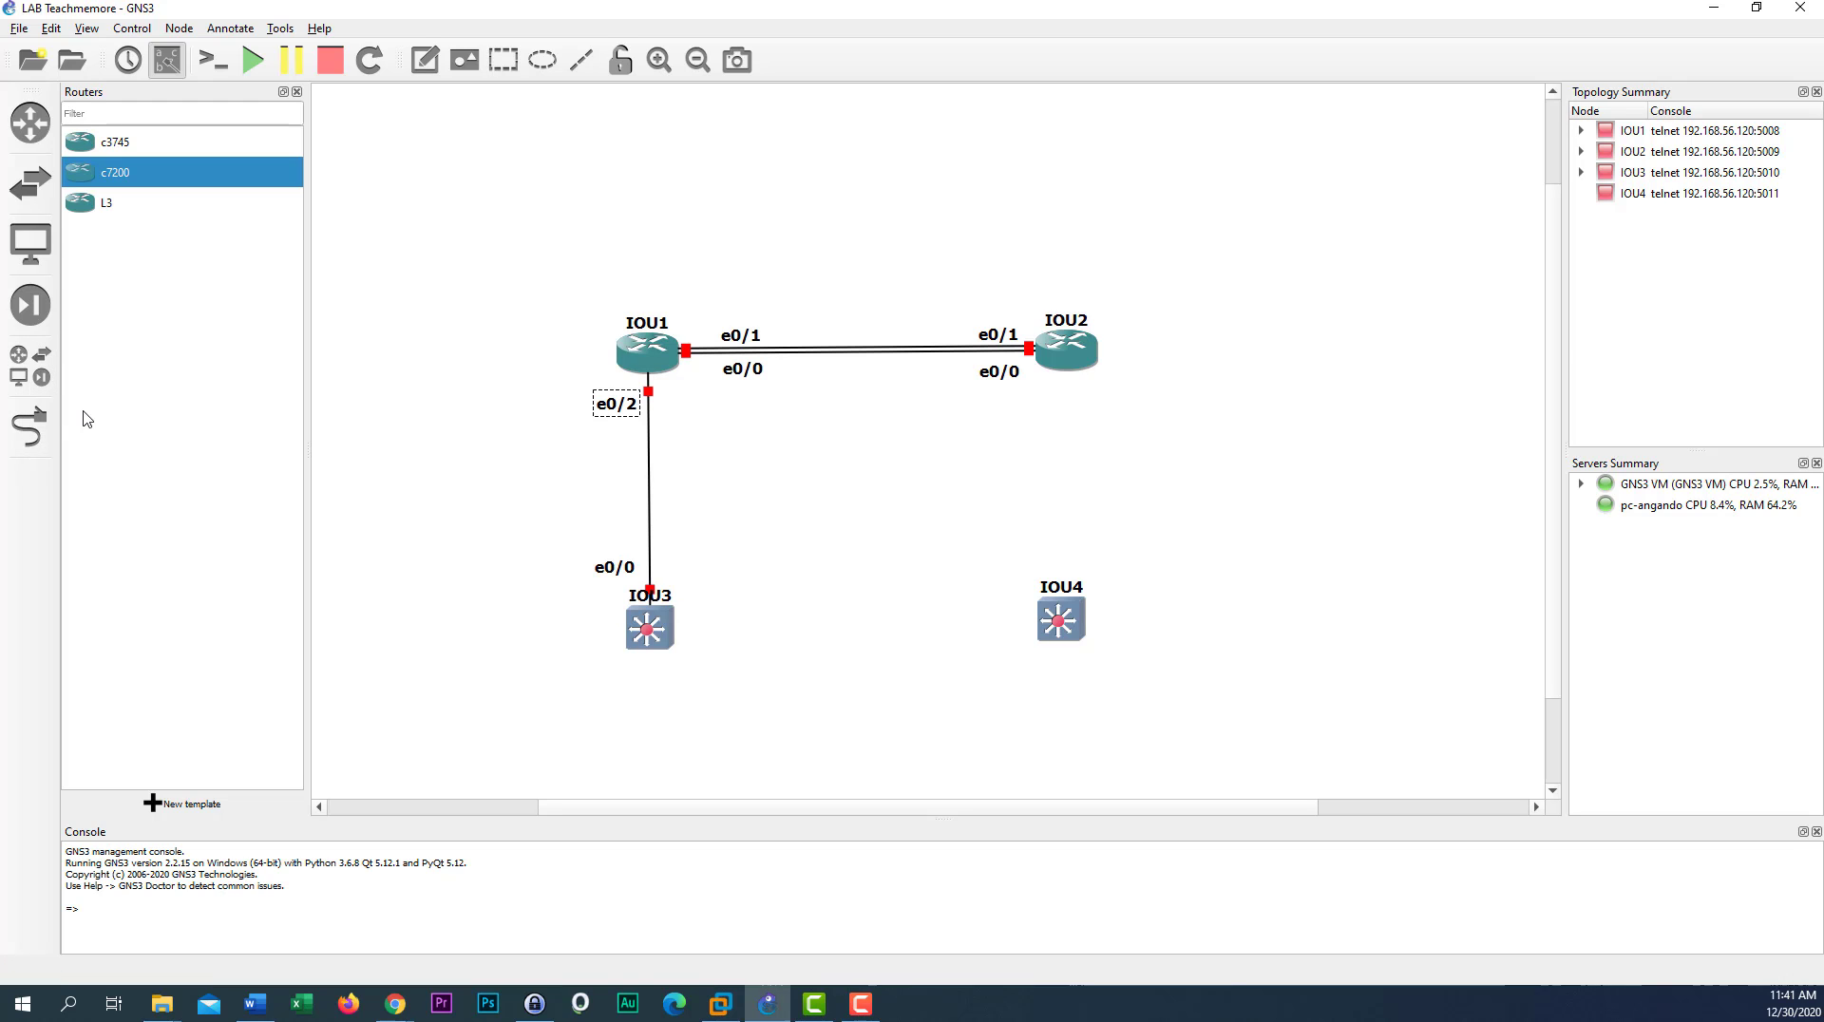
left_click(663, 371)
left_click(693, 449)
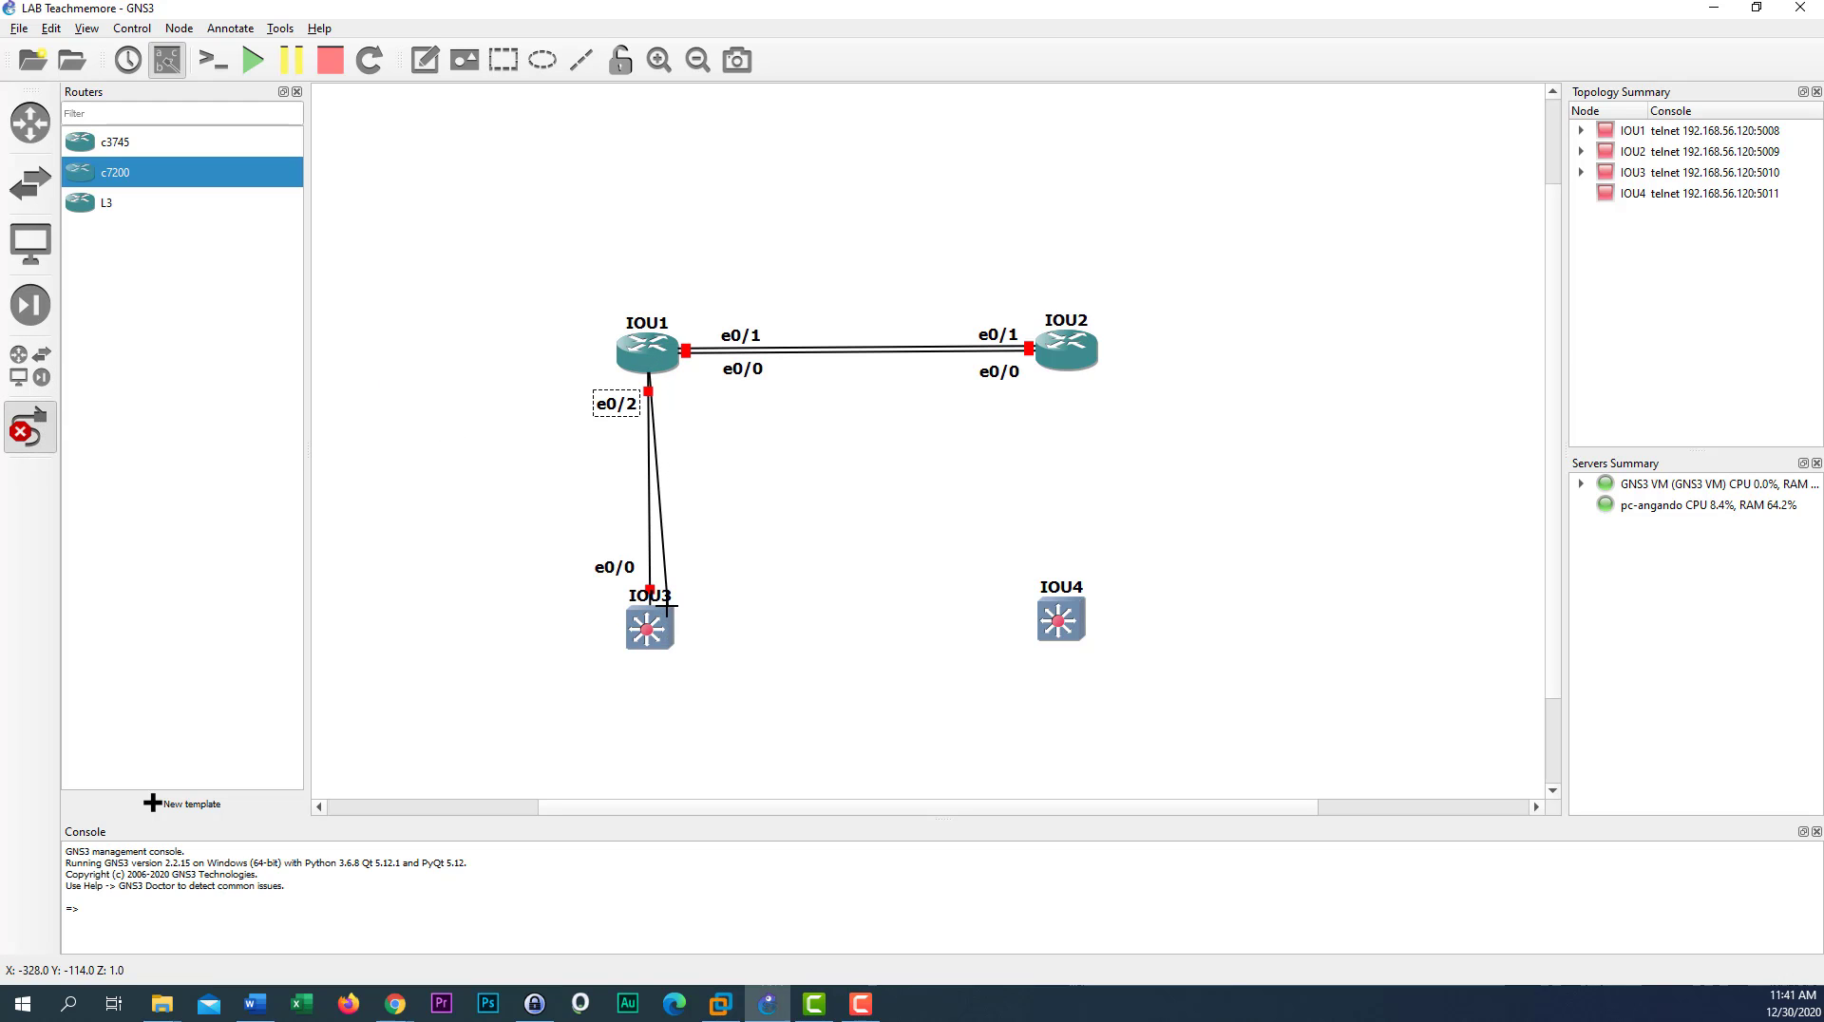
left_click(661, 608)
left_click(686, 643)
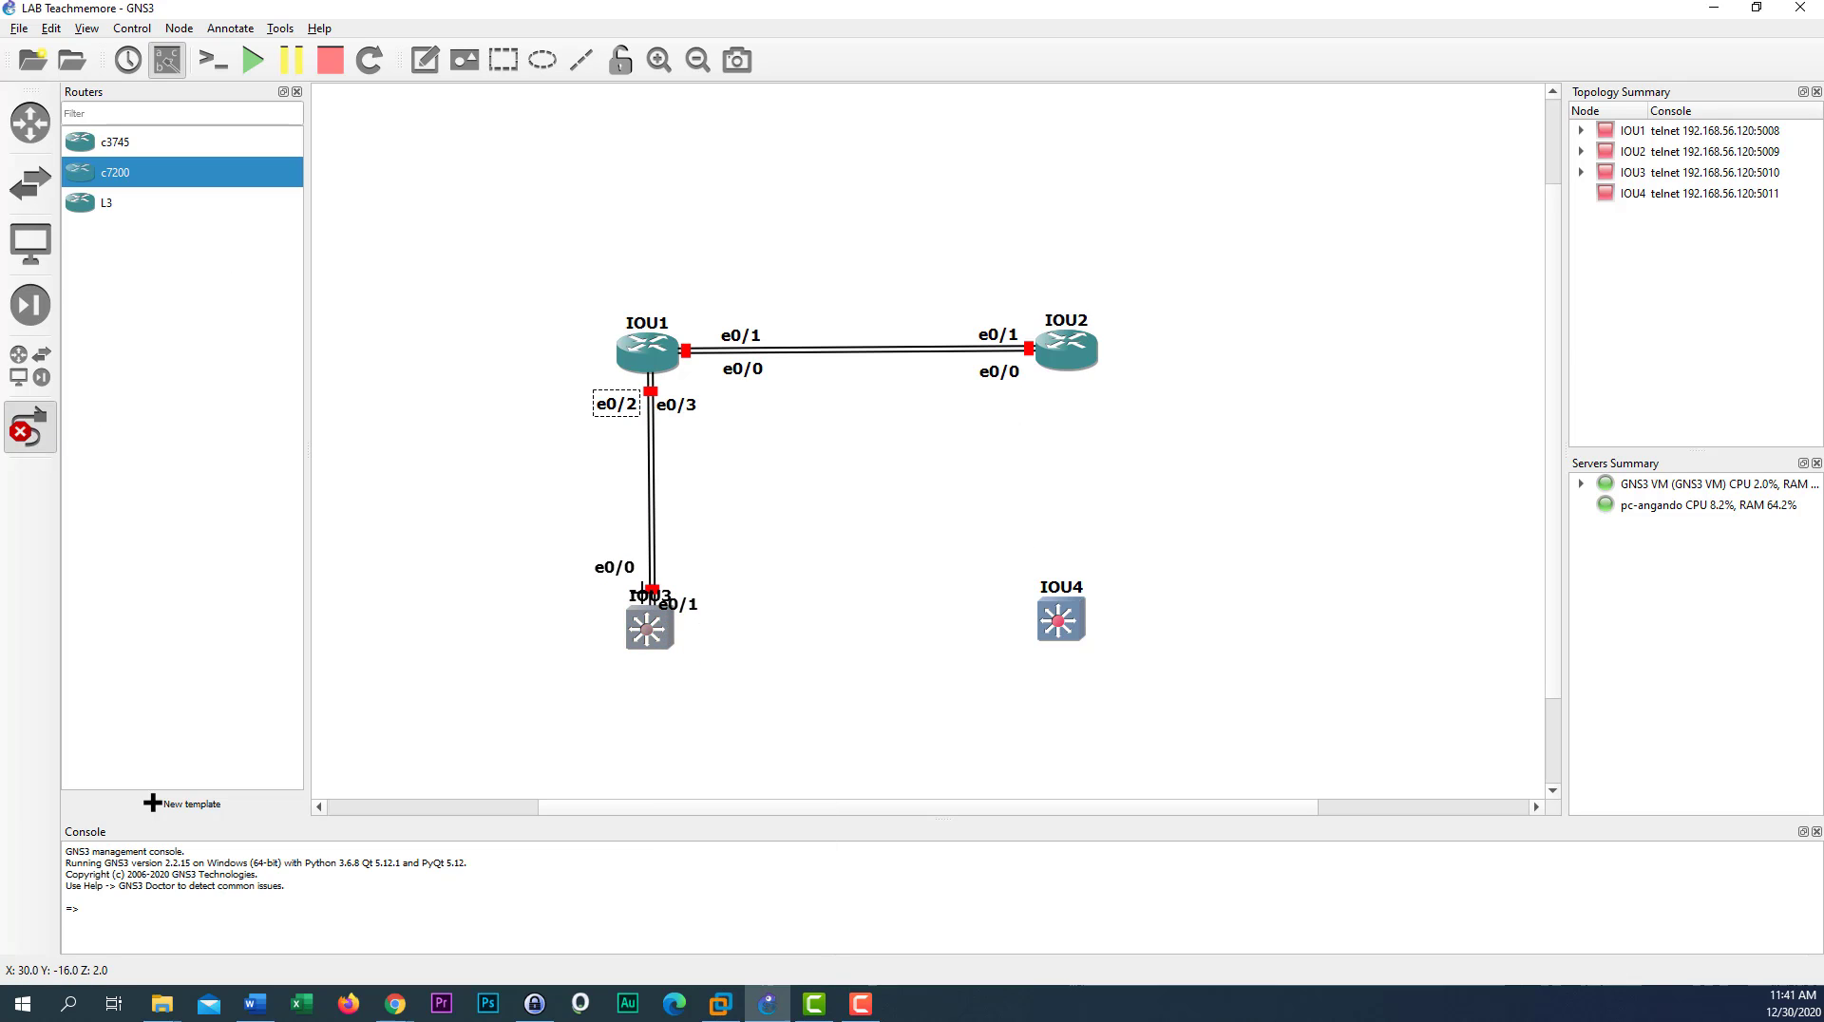
Stop adding links and arrange the port labels on either side of the two IOU1–IOU3 links, level at each end
key("Escape")
mouse_move(689, 607)
left_mouse_down()
mouse_move(700, 572)
mouse_move(594, 577)
mouse_move(697, 581)
left_mouse_up()
left_click_drag(688, 413, 621, 389)
left_click(696, 584)
left_click_drag(694, 577, 680, 573)
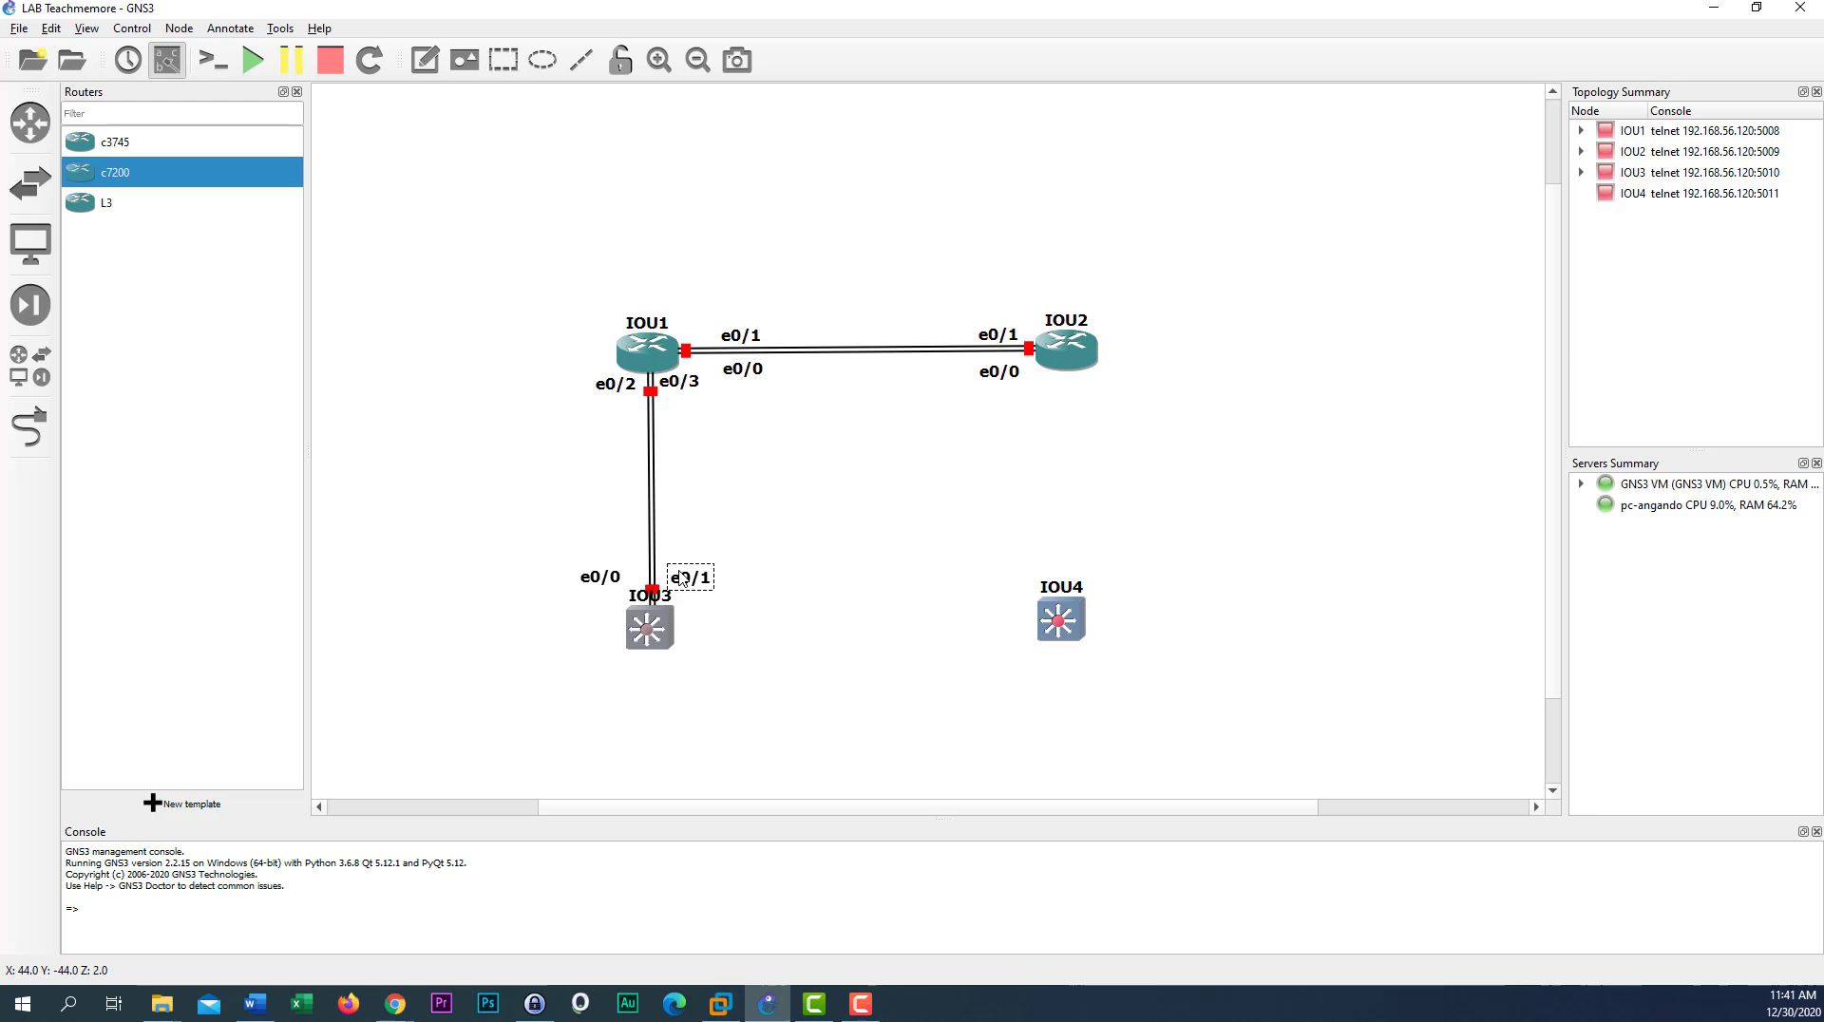
Link Ethernet0/2 of router IOU2 to Ethernet0/2 of switch IOU3
left_click(30, 427)
left_click(1046, 364)
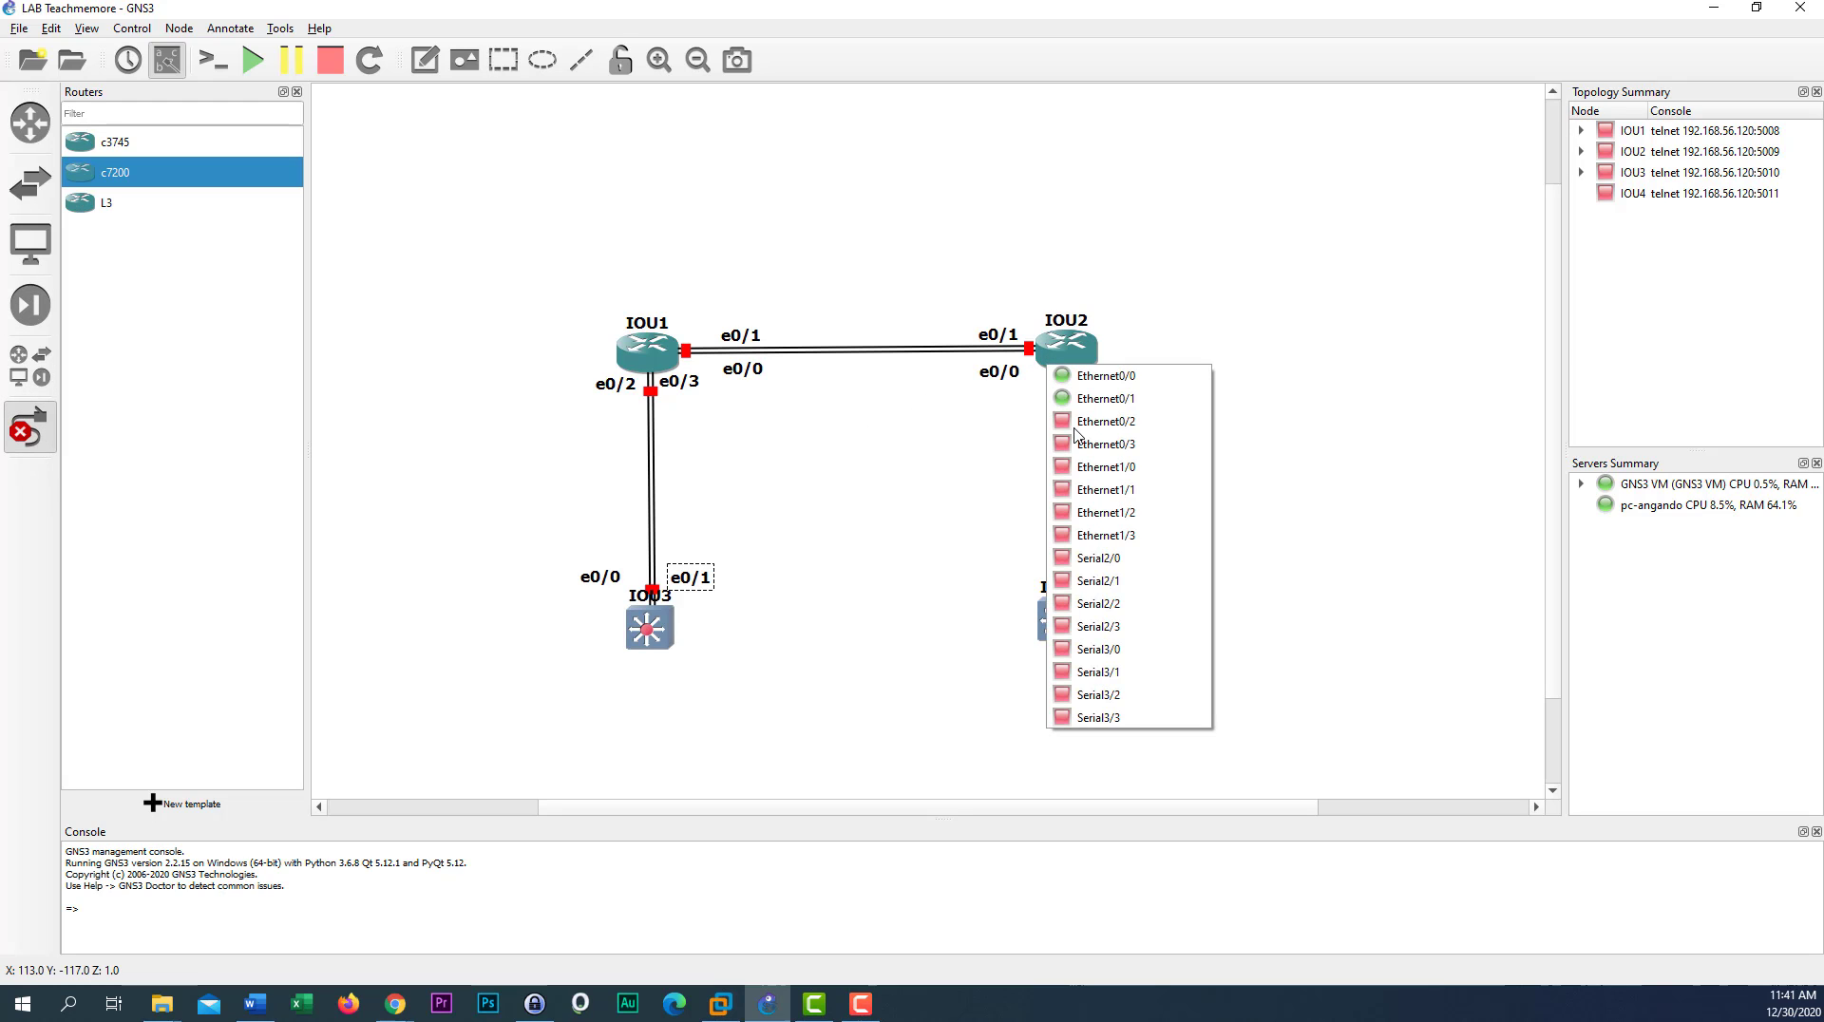
left_click(1074, 426)
left_click(665, 625)
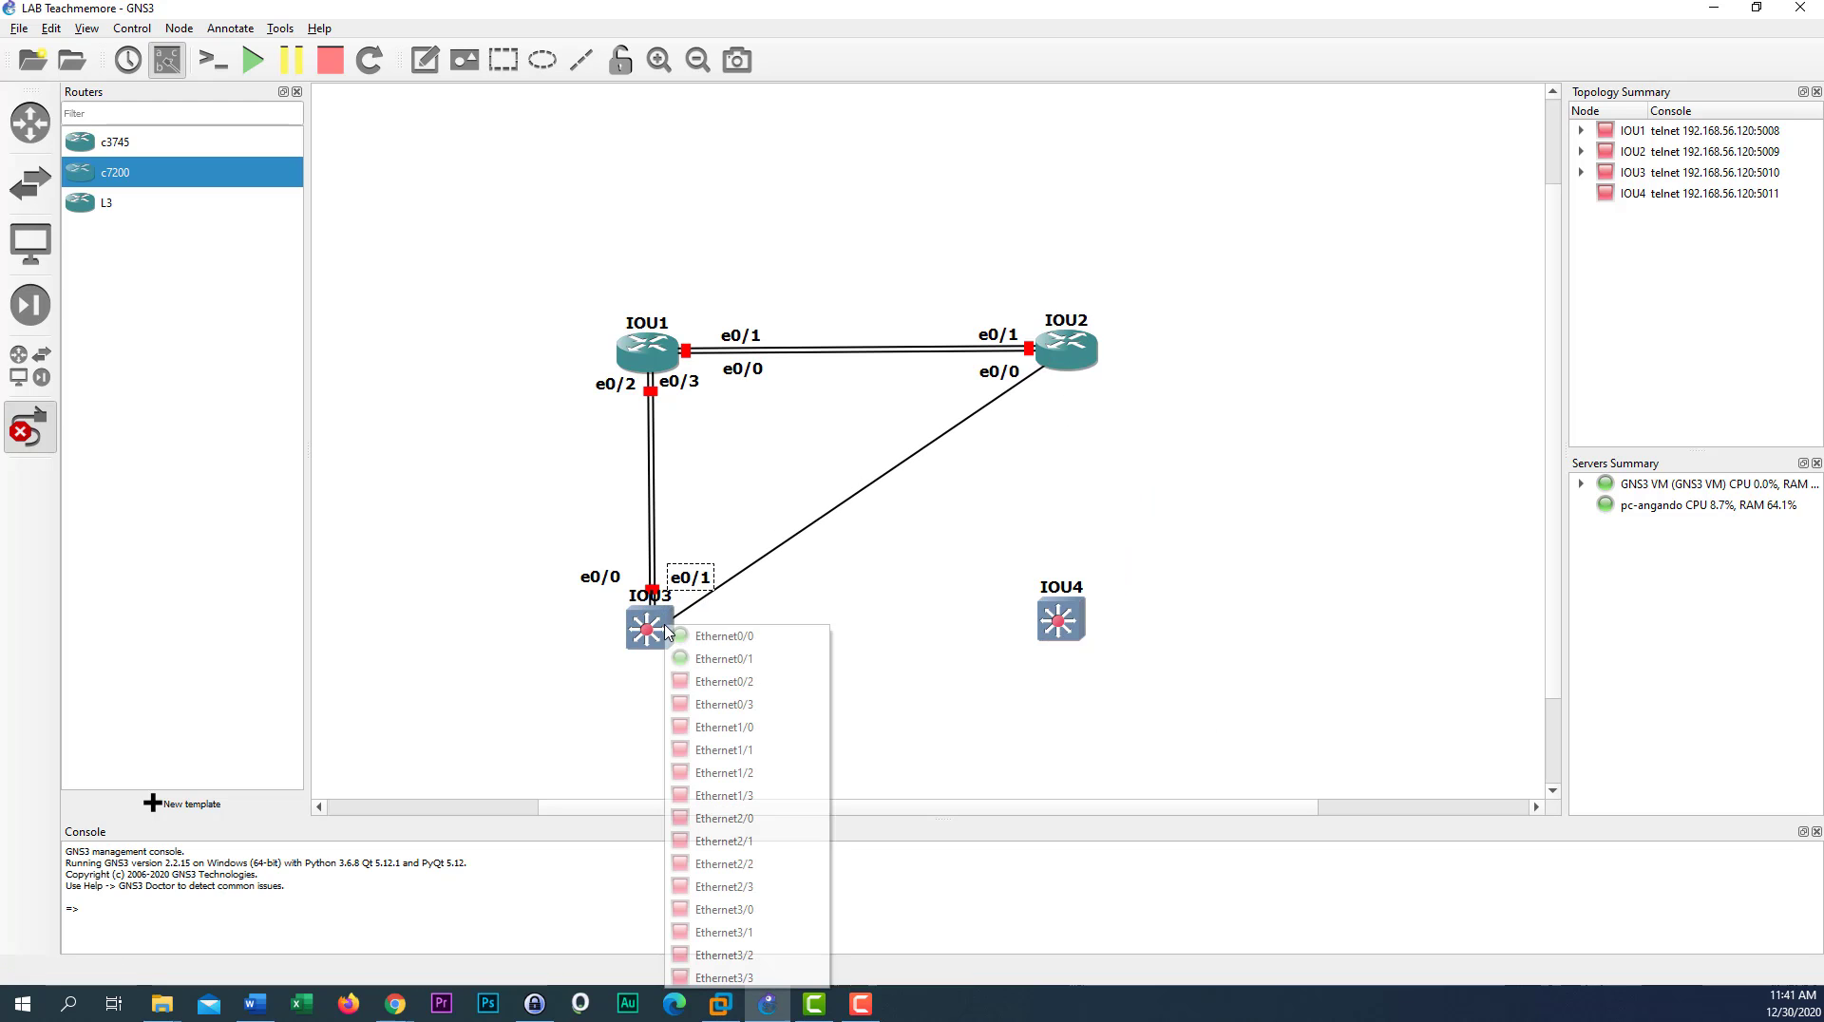
left_click(680, 681)
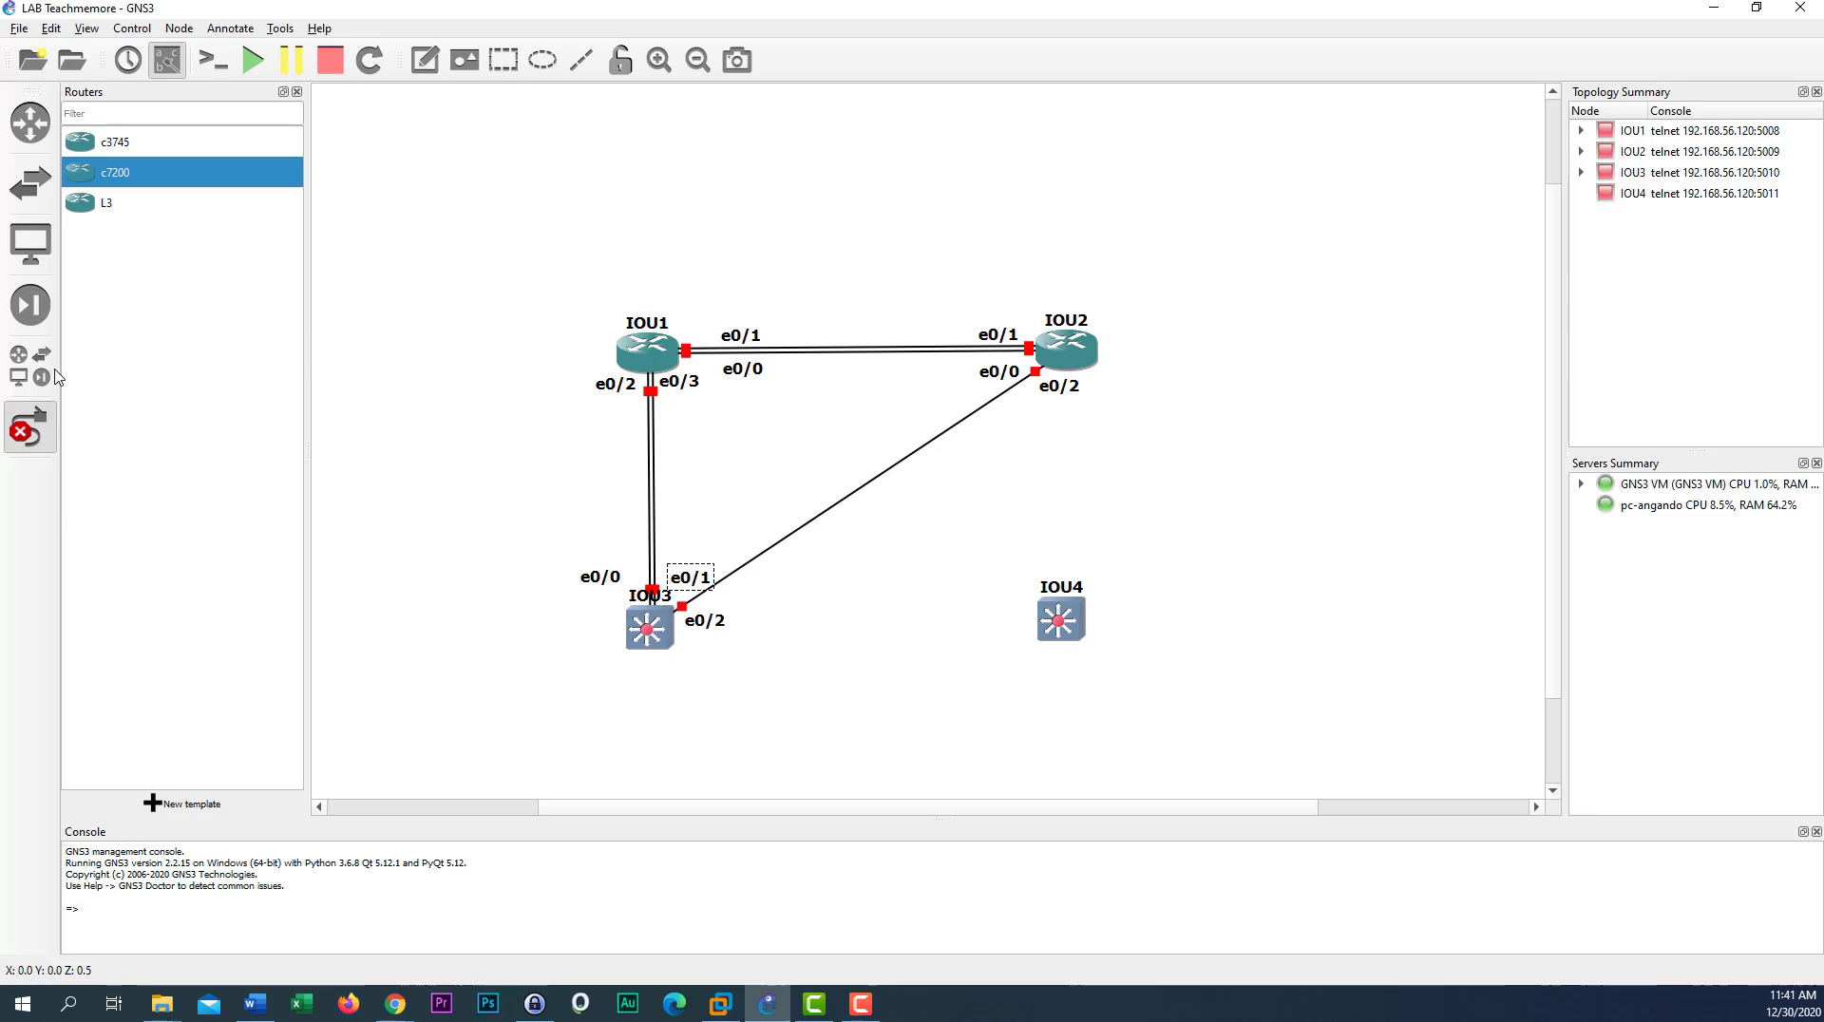
Stop adding links, shift IOU2's e0/0 and e0/1 labels inward, and separate the e0/2 labels and IOU3's e0/1 label around the diagonal link
left_click(35, 439)
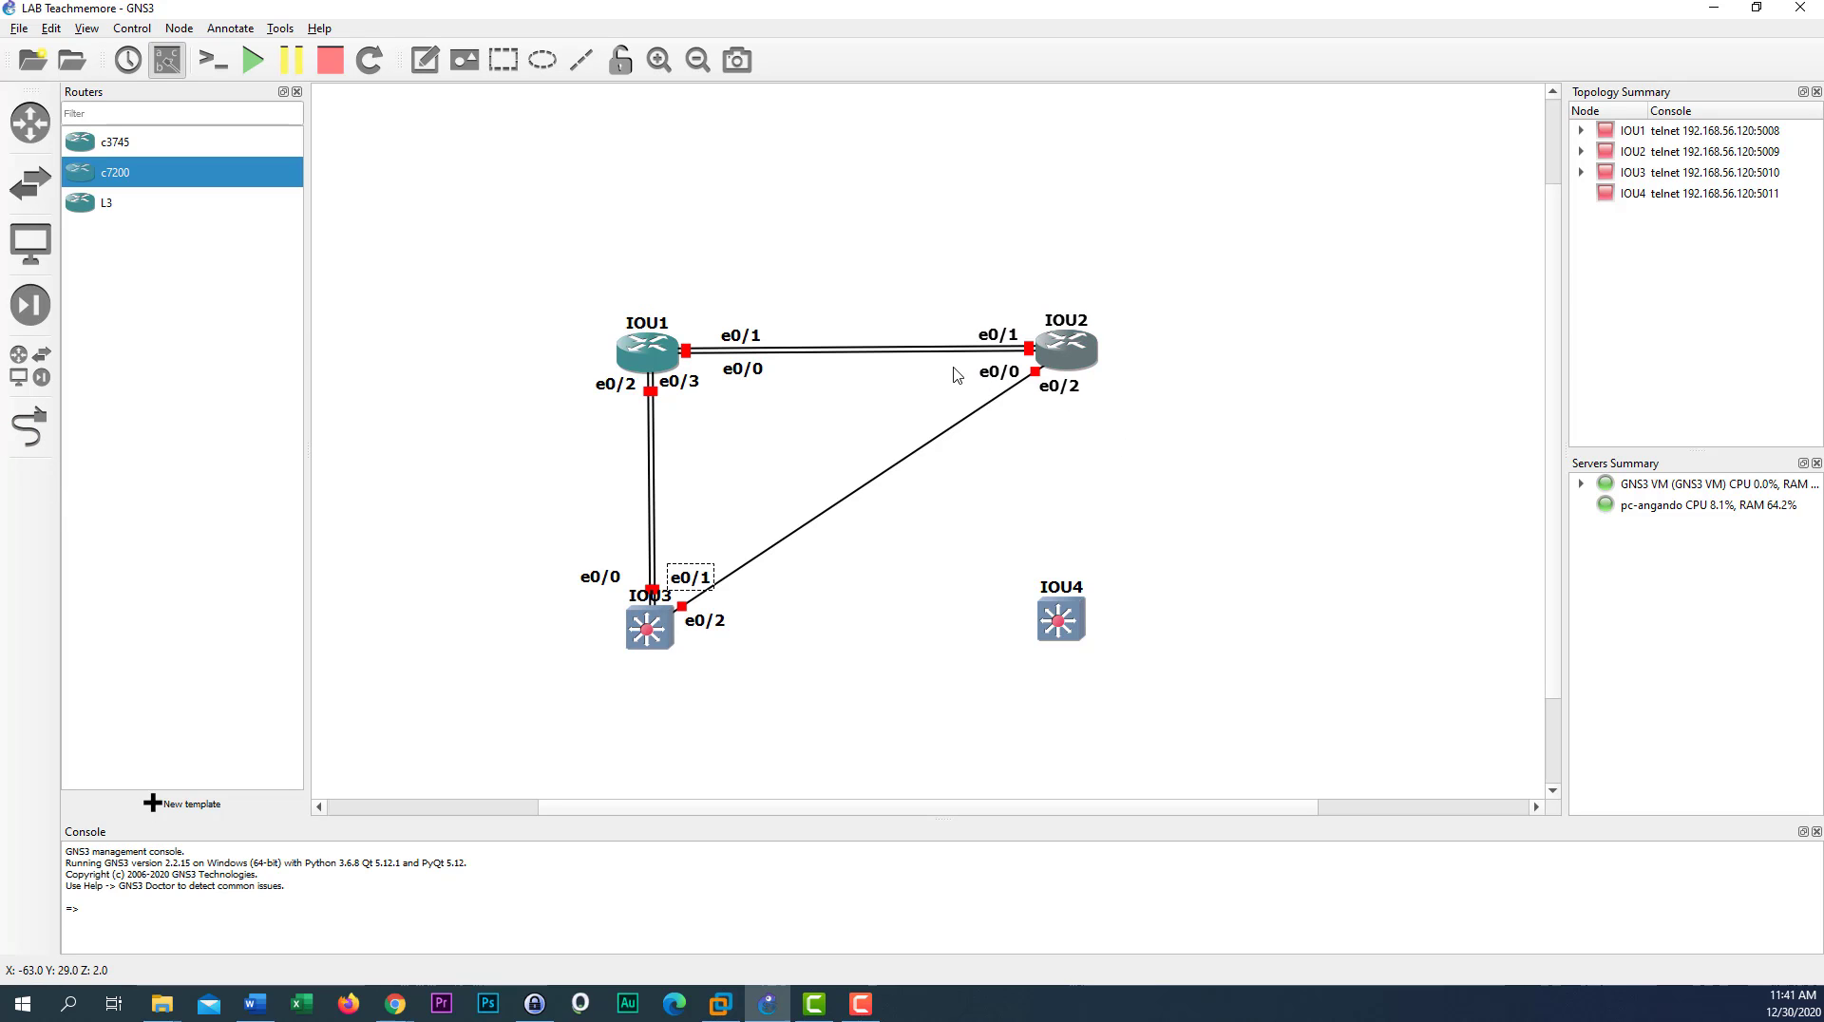
left_click_drag(997, 372, 959, 333)
left_click_drag(1064, 396, 1016, 381)
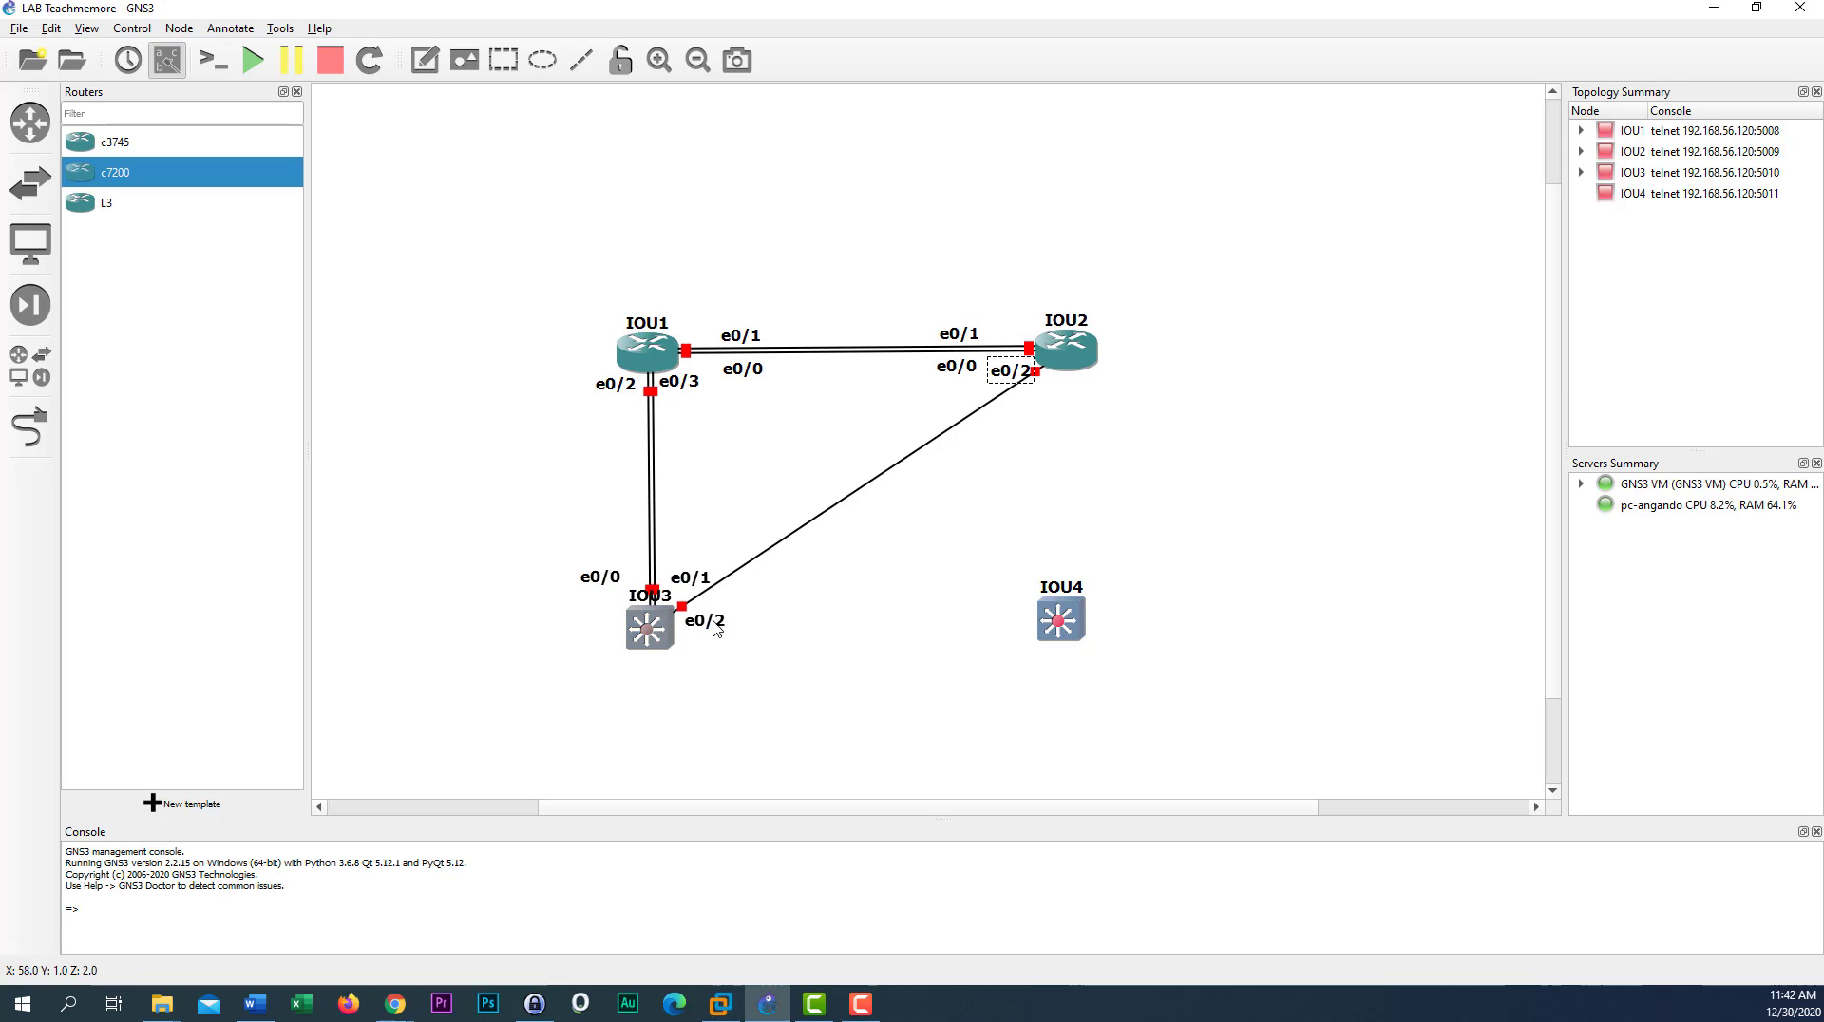
left_click_drag(692, 582, 746, 549)
left_click_drag(715, 625, 715, 613)
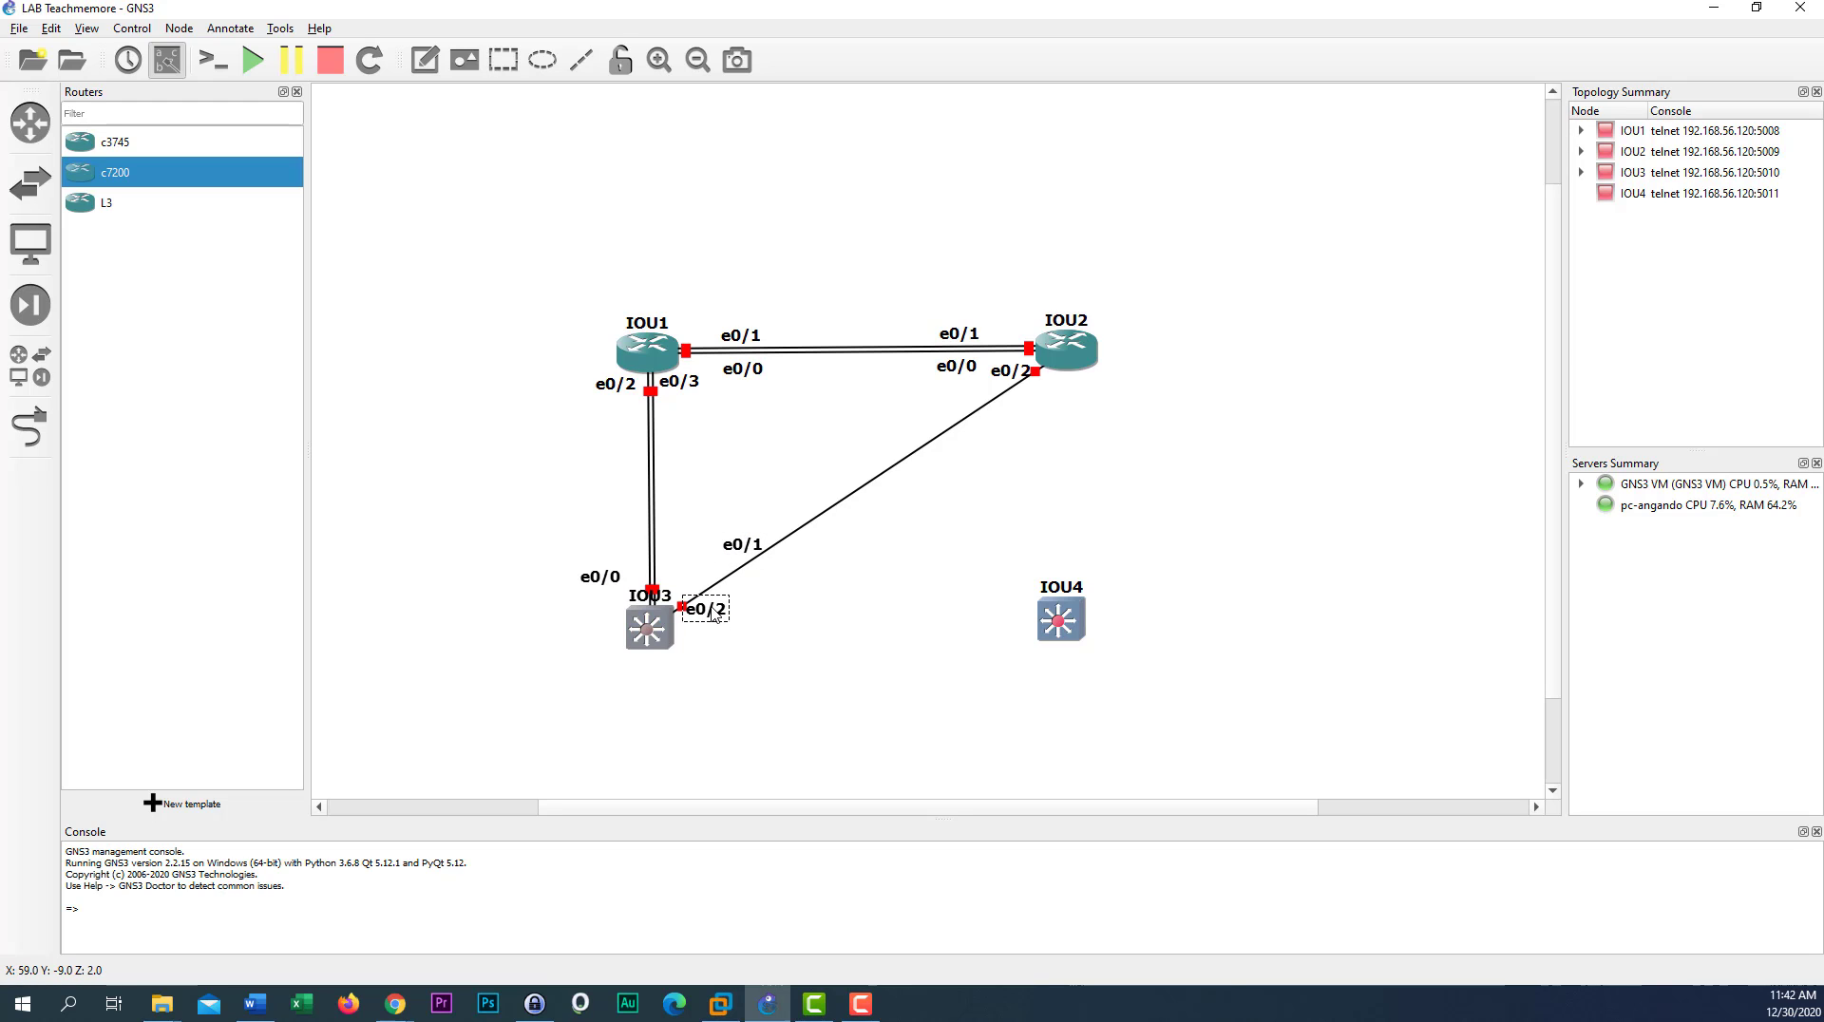
Add a second link between IOU3 and IOU2, from IOU3 Ethernet0/3 to IOU2 Ethernet0/3
left_click(29, 426)
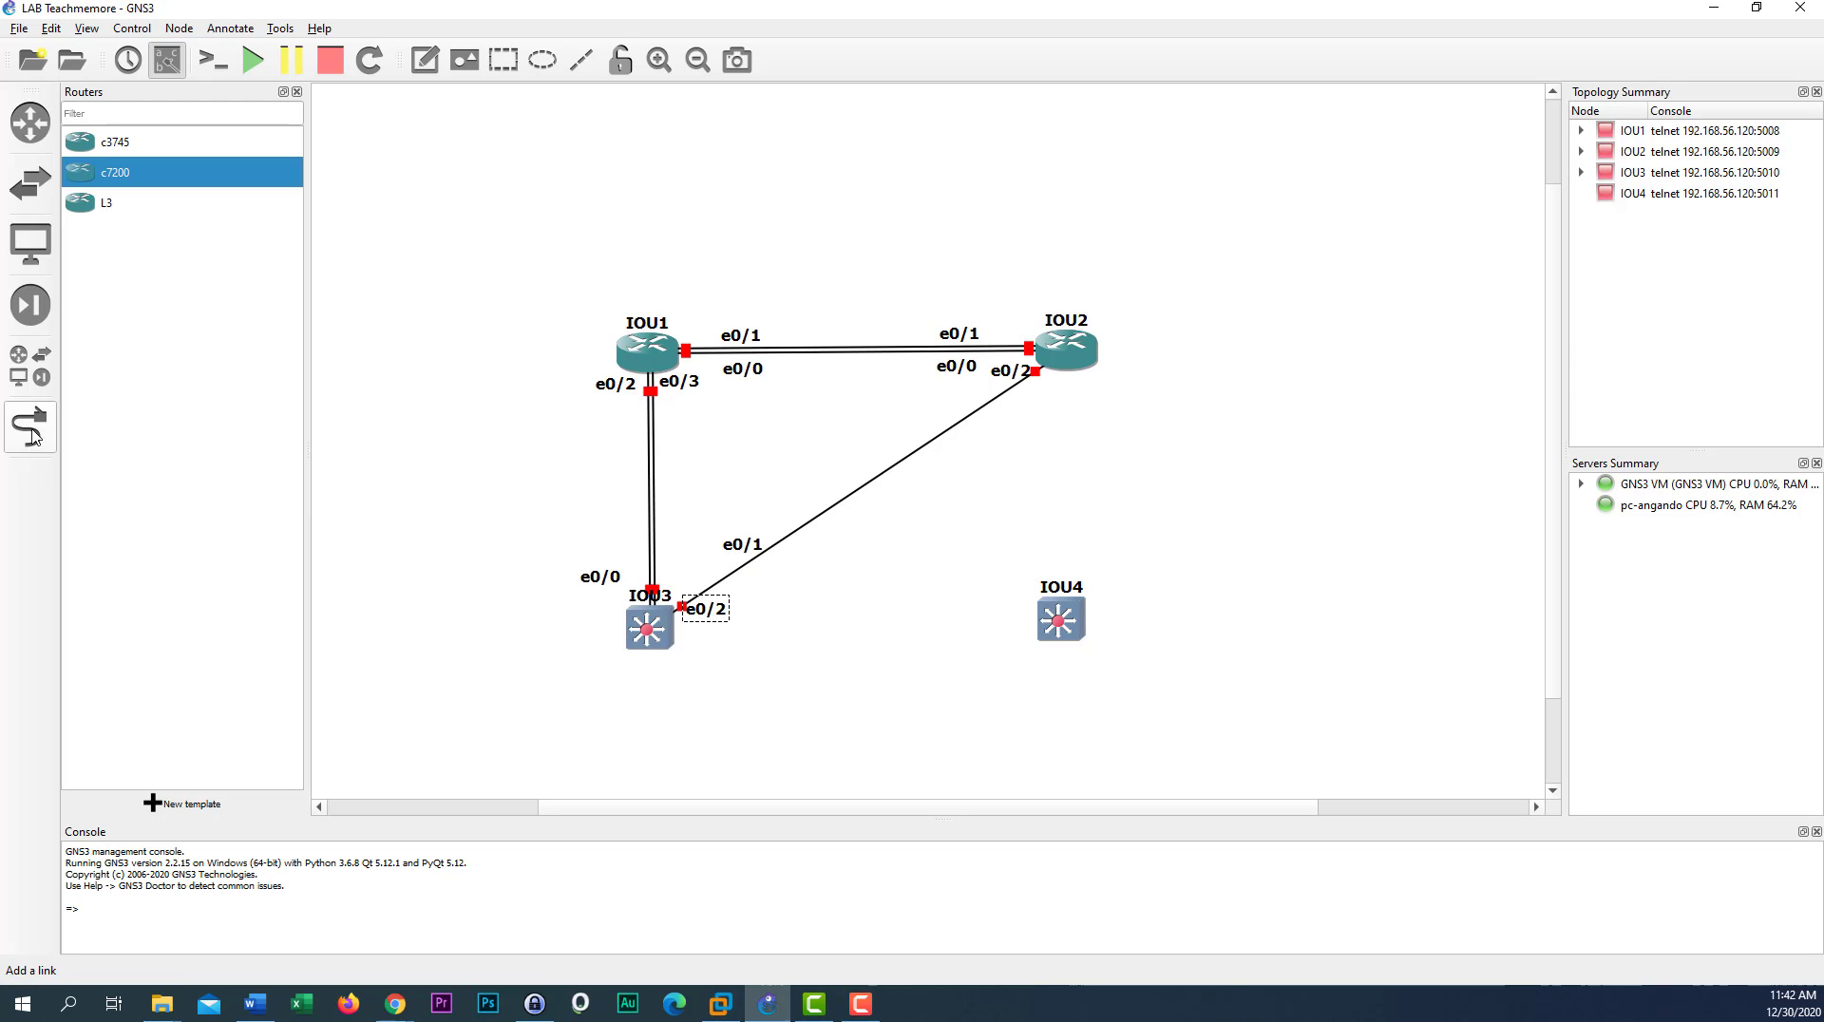
left_click(667, 634)
left_click(725, 712)
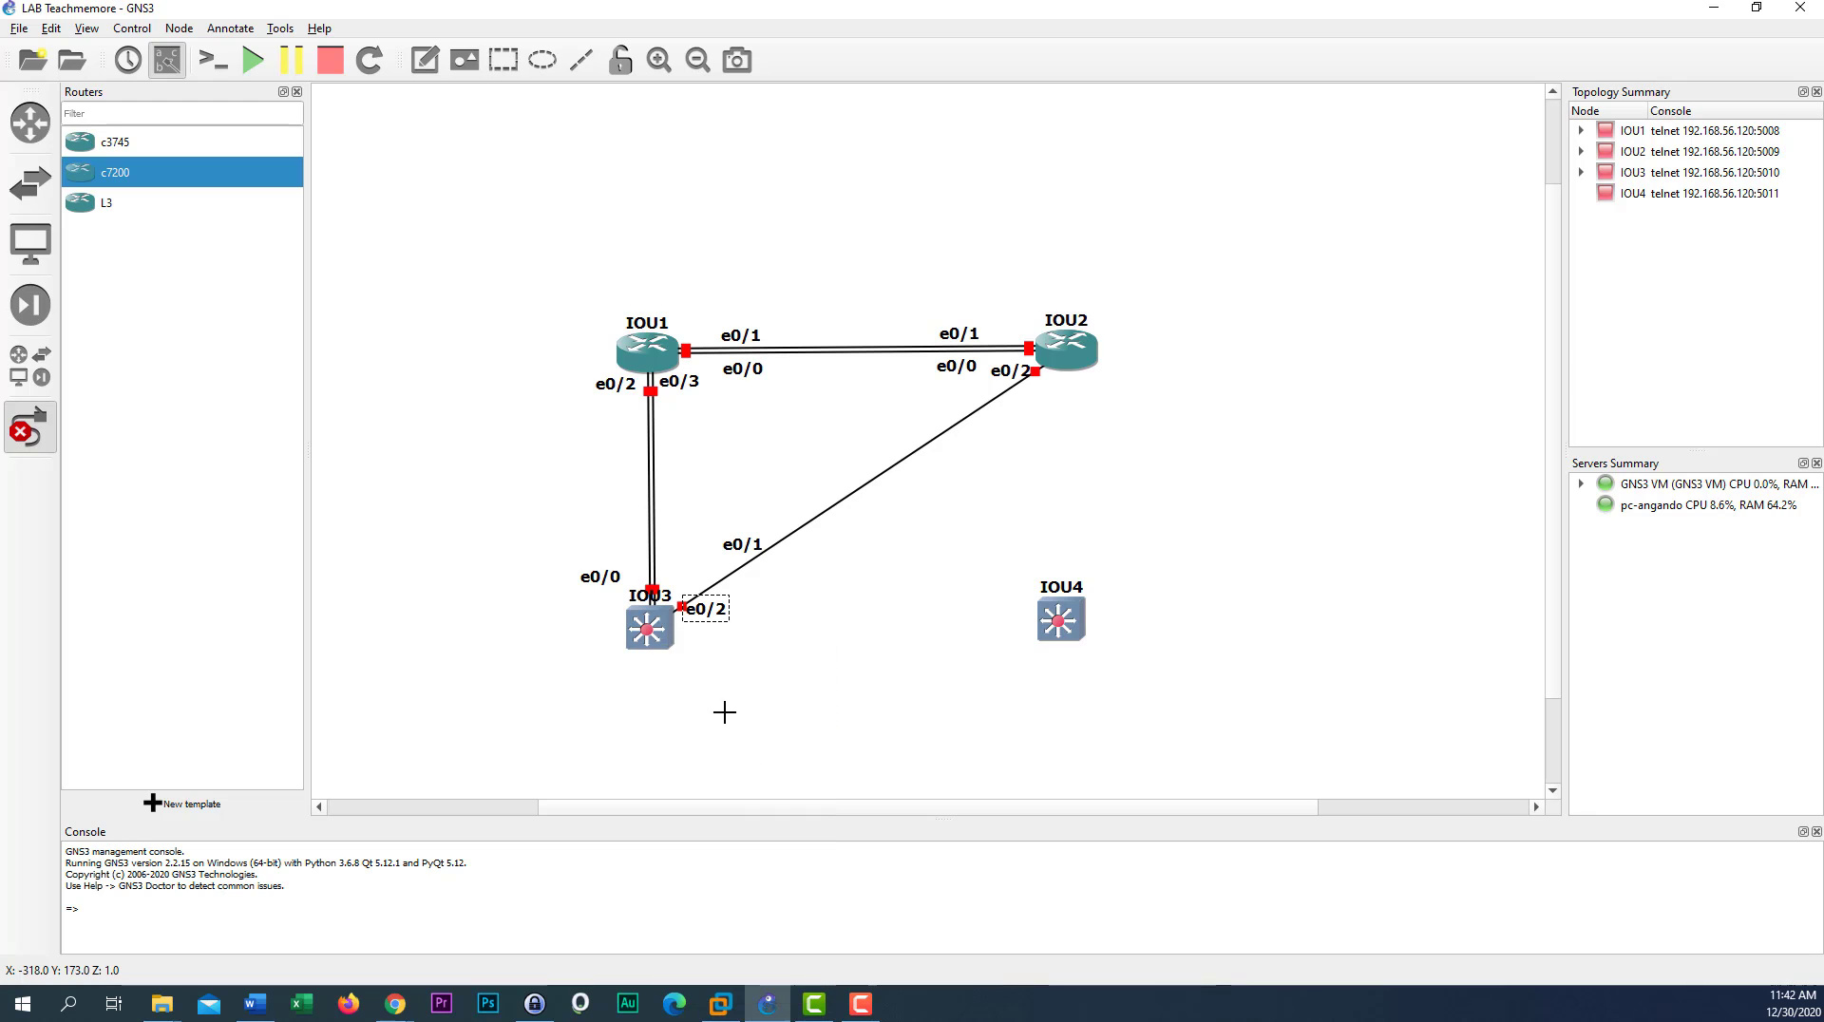
left_click(1065, 369)
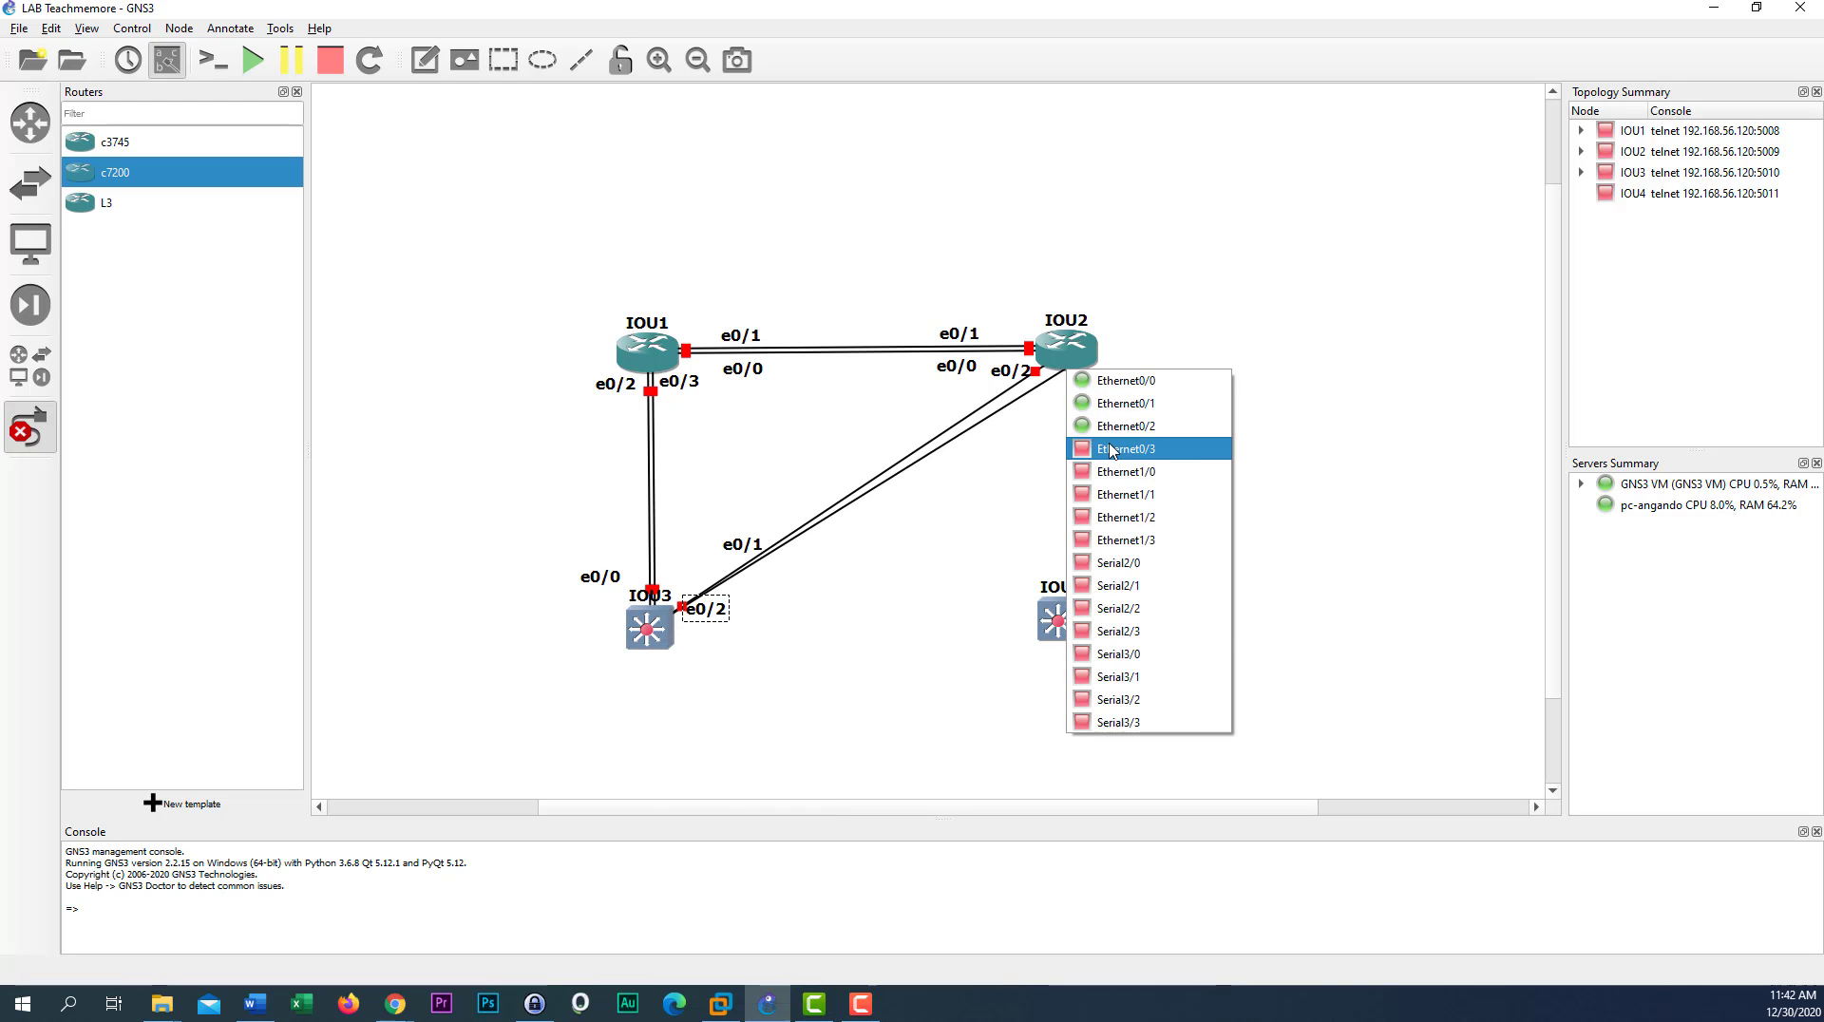
left_click(1112, 450)
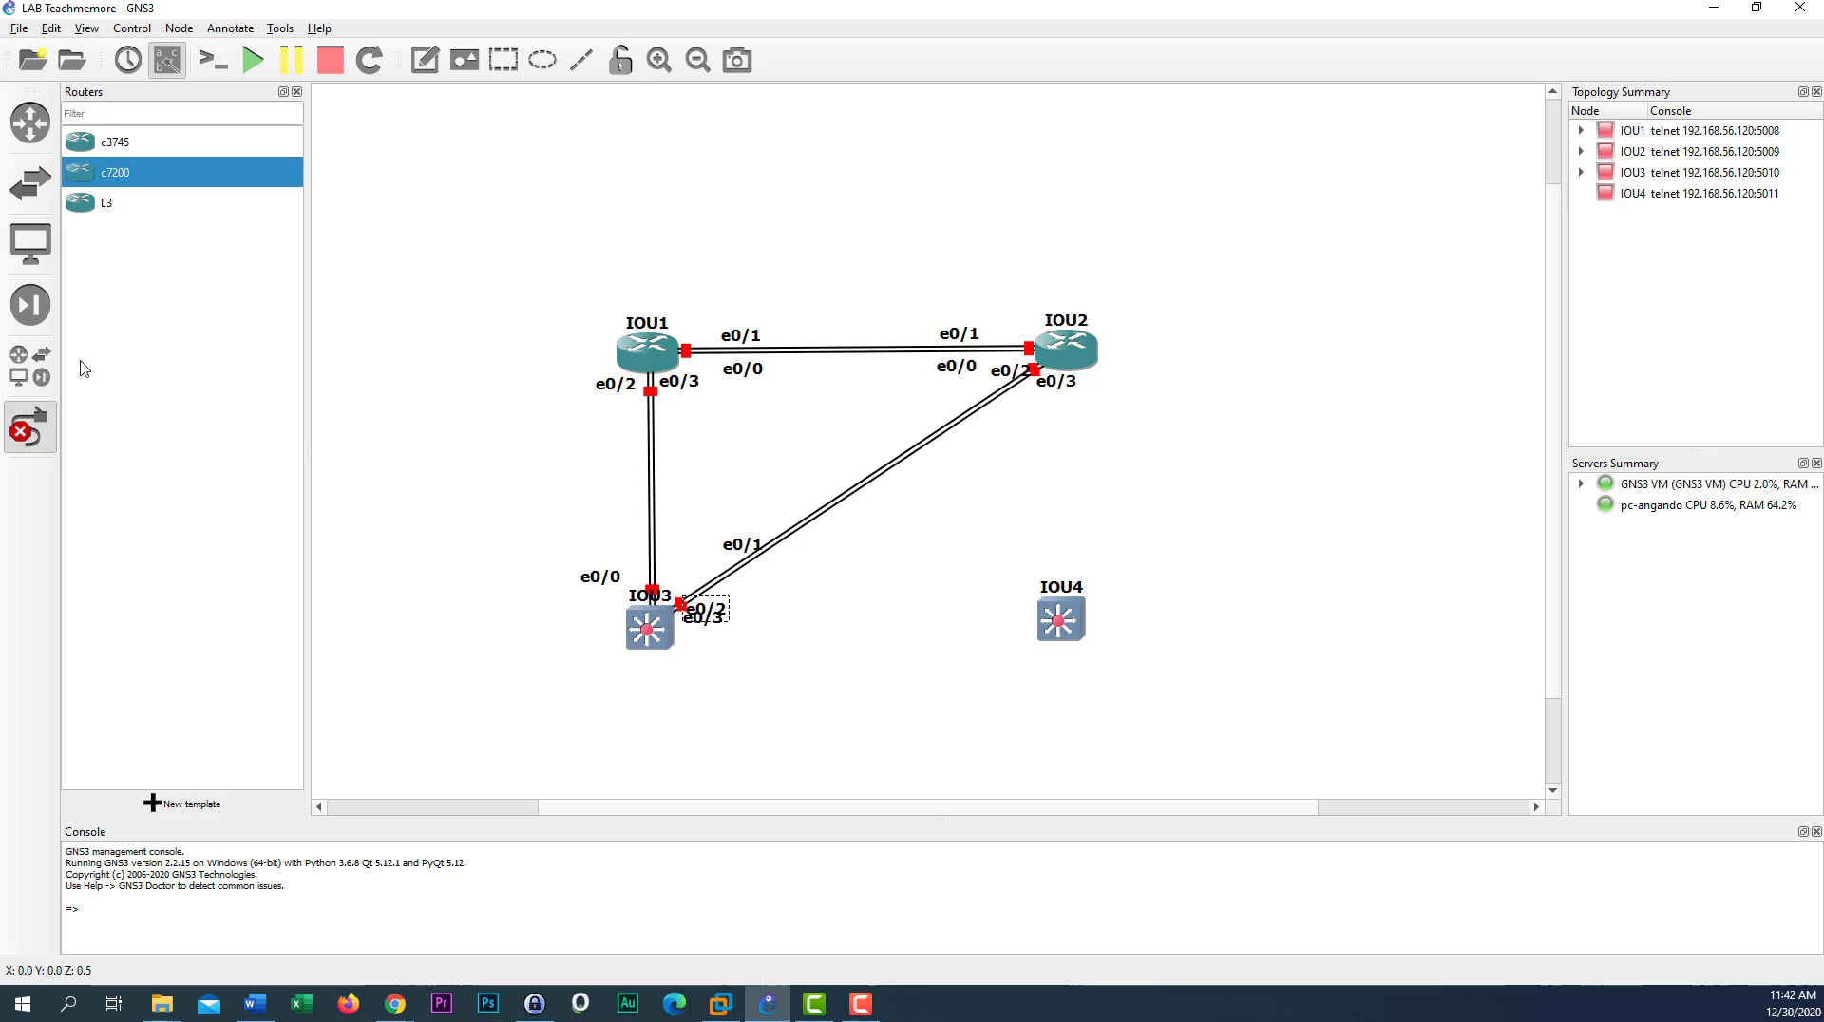
Stop adding links and spread IOU3's labels: e0/0 and e0/1 beside the vertical links, e0/2 above and e0/3 below the diagonal links
left_click(48, 446)
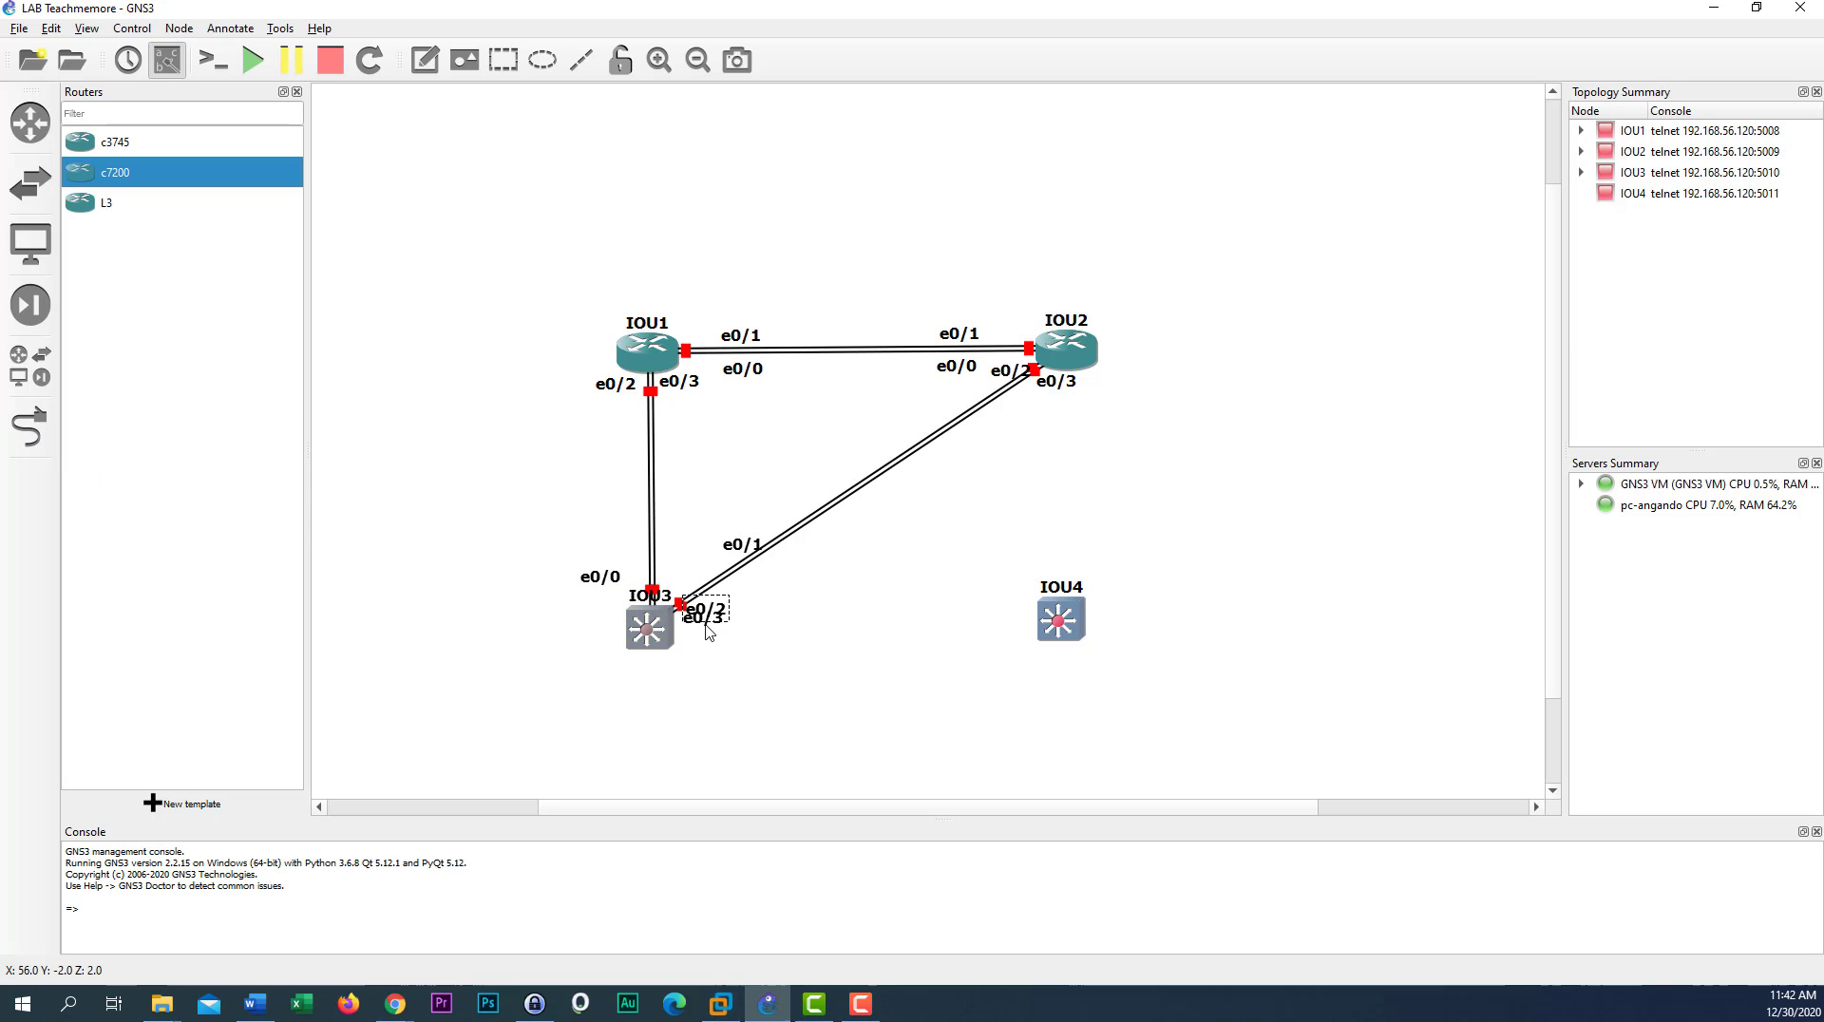
mouse_move(708, 622)
left_mouse_down()
mouse_move(704, 643)
mouse_move(721, 614)
left_mouse_up()
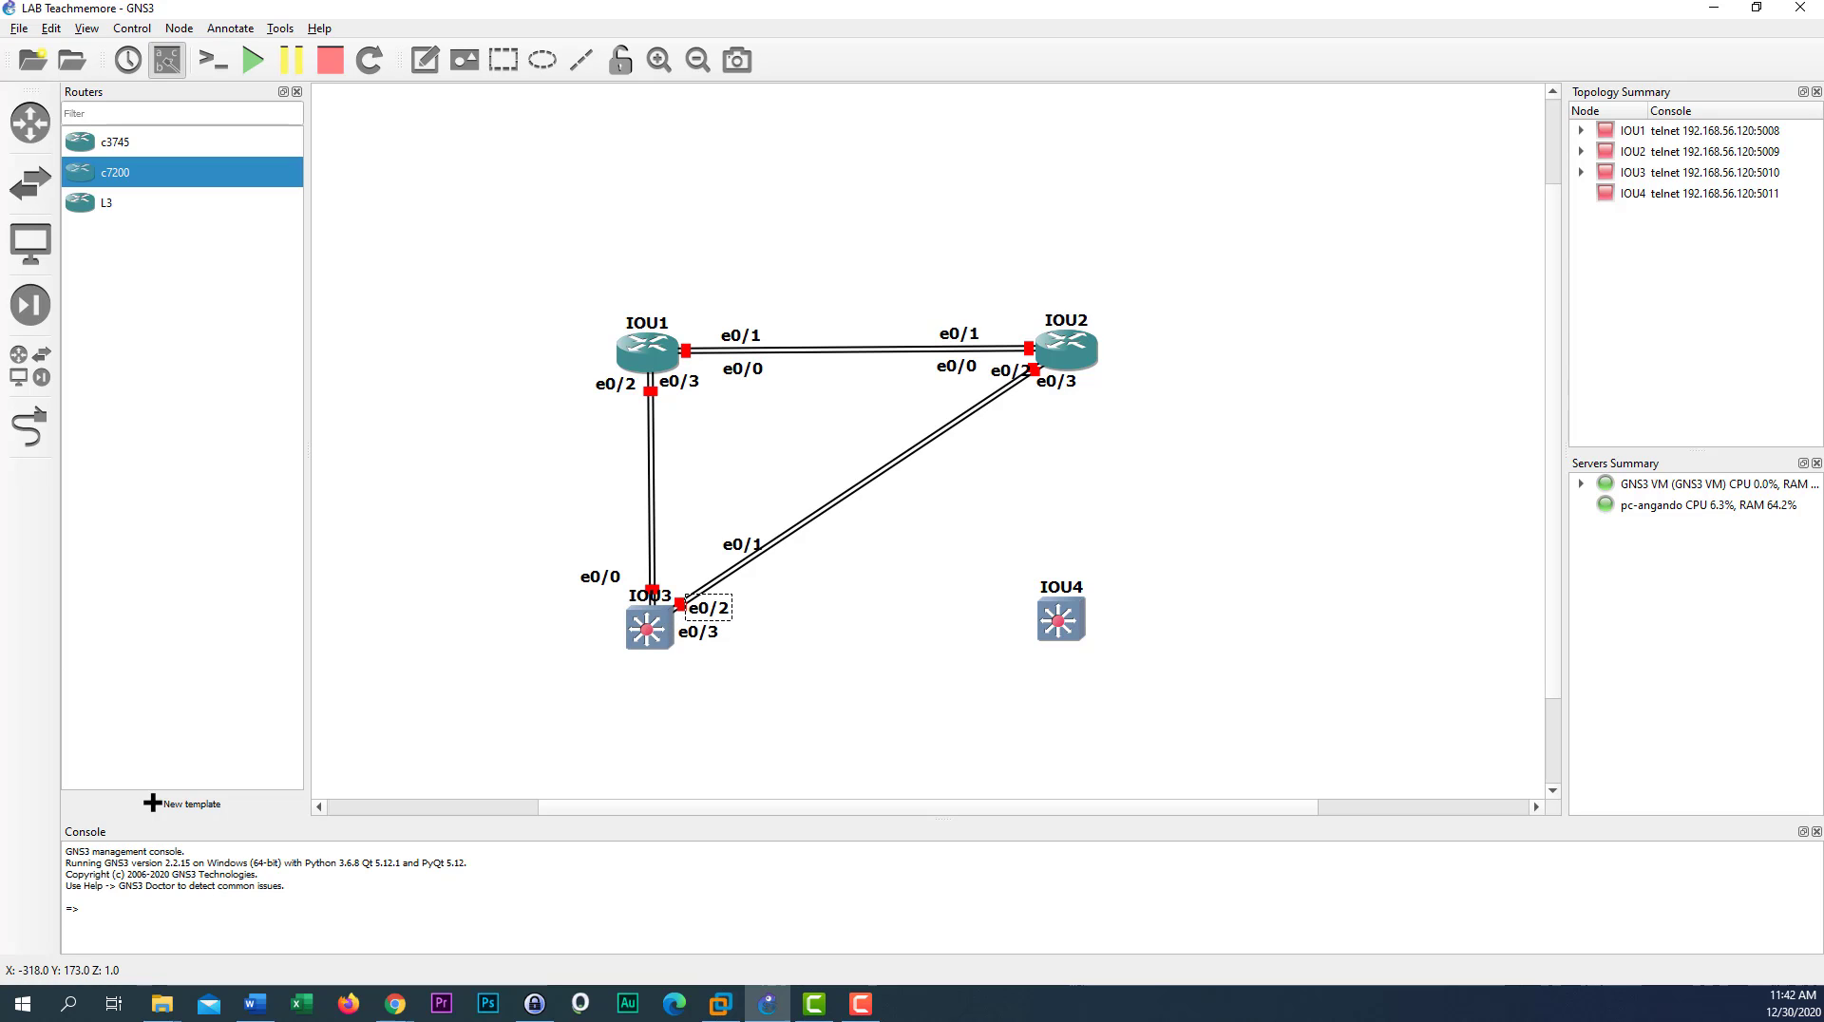
left_click_drag(741, 546, 609, 541)
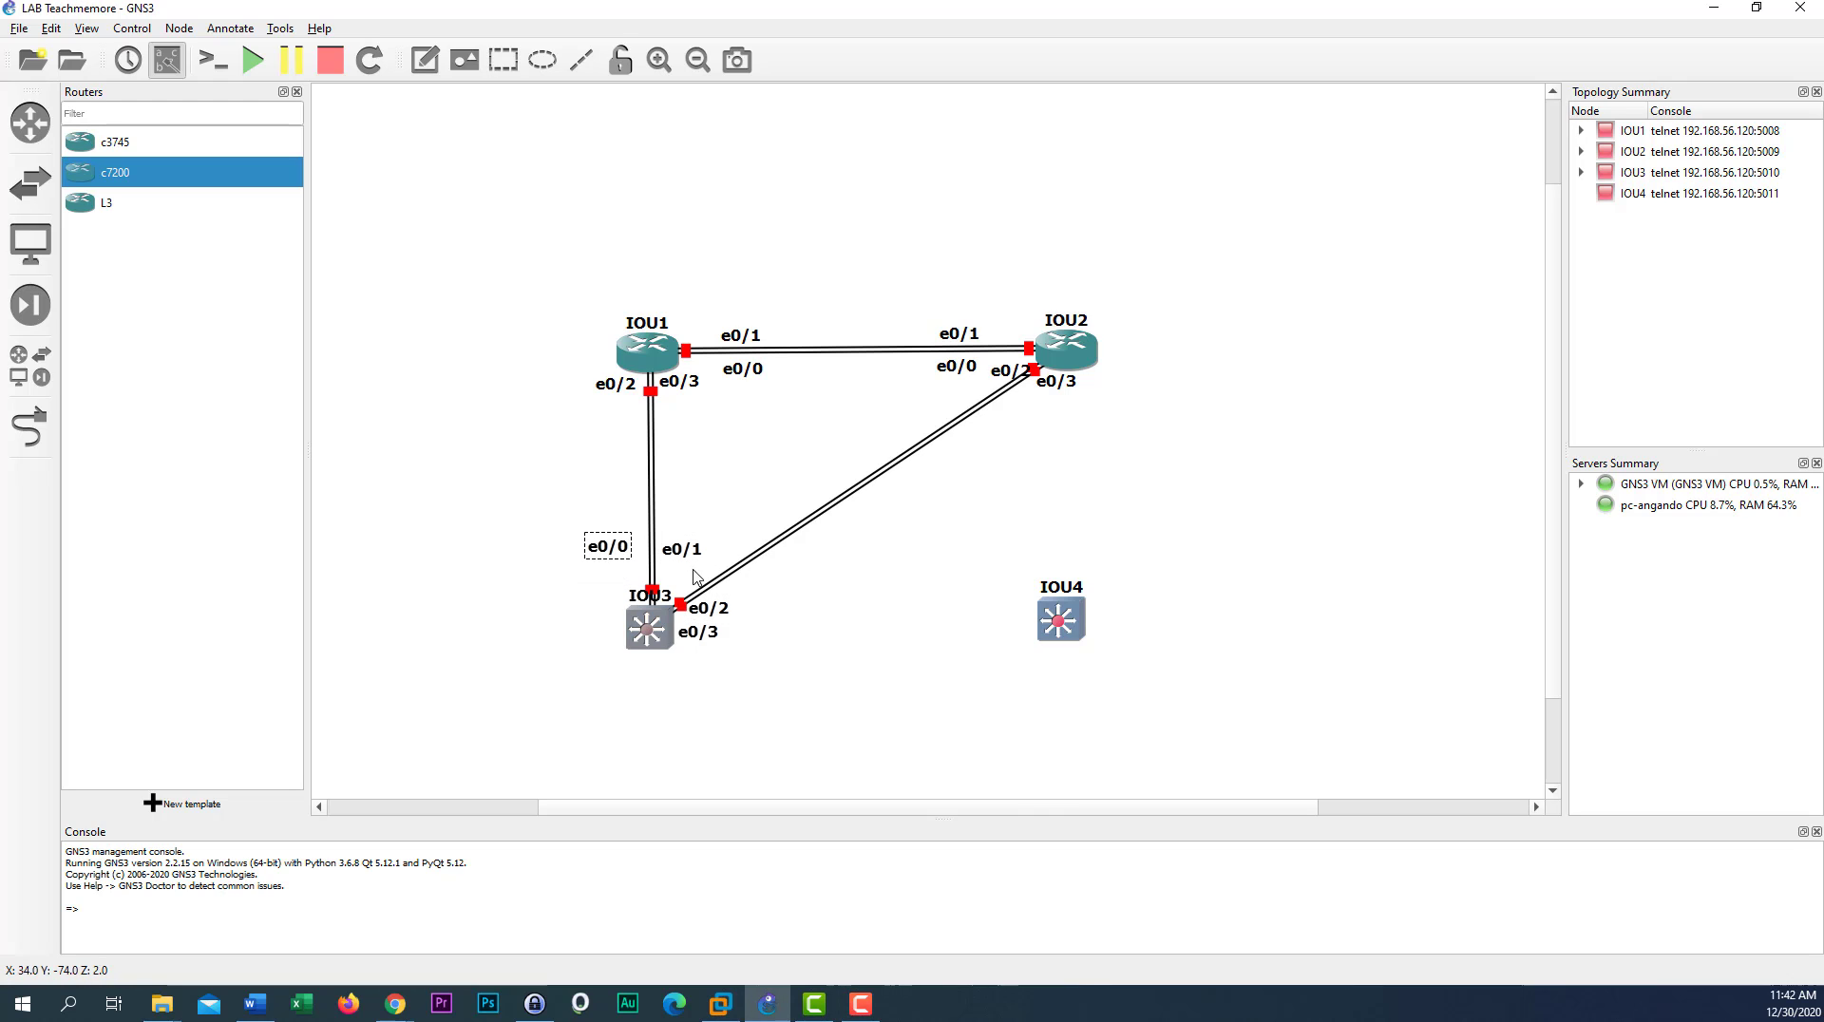
left_click_drag(721, 613, 763, 540)
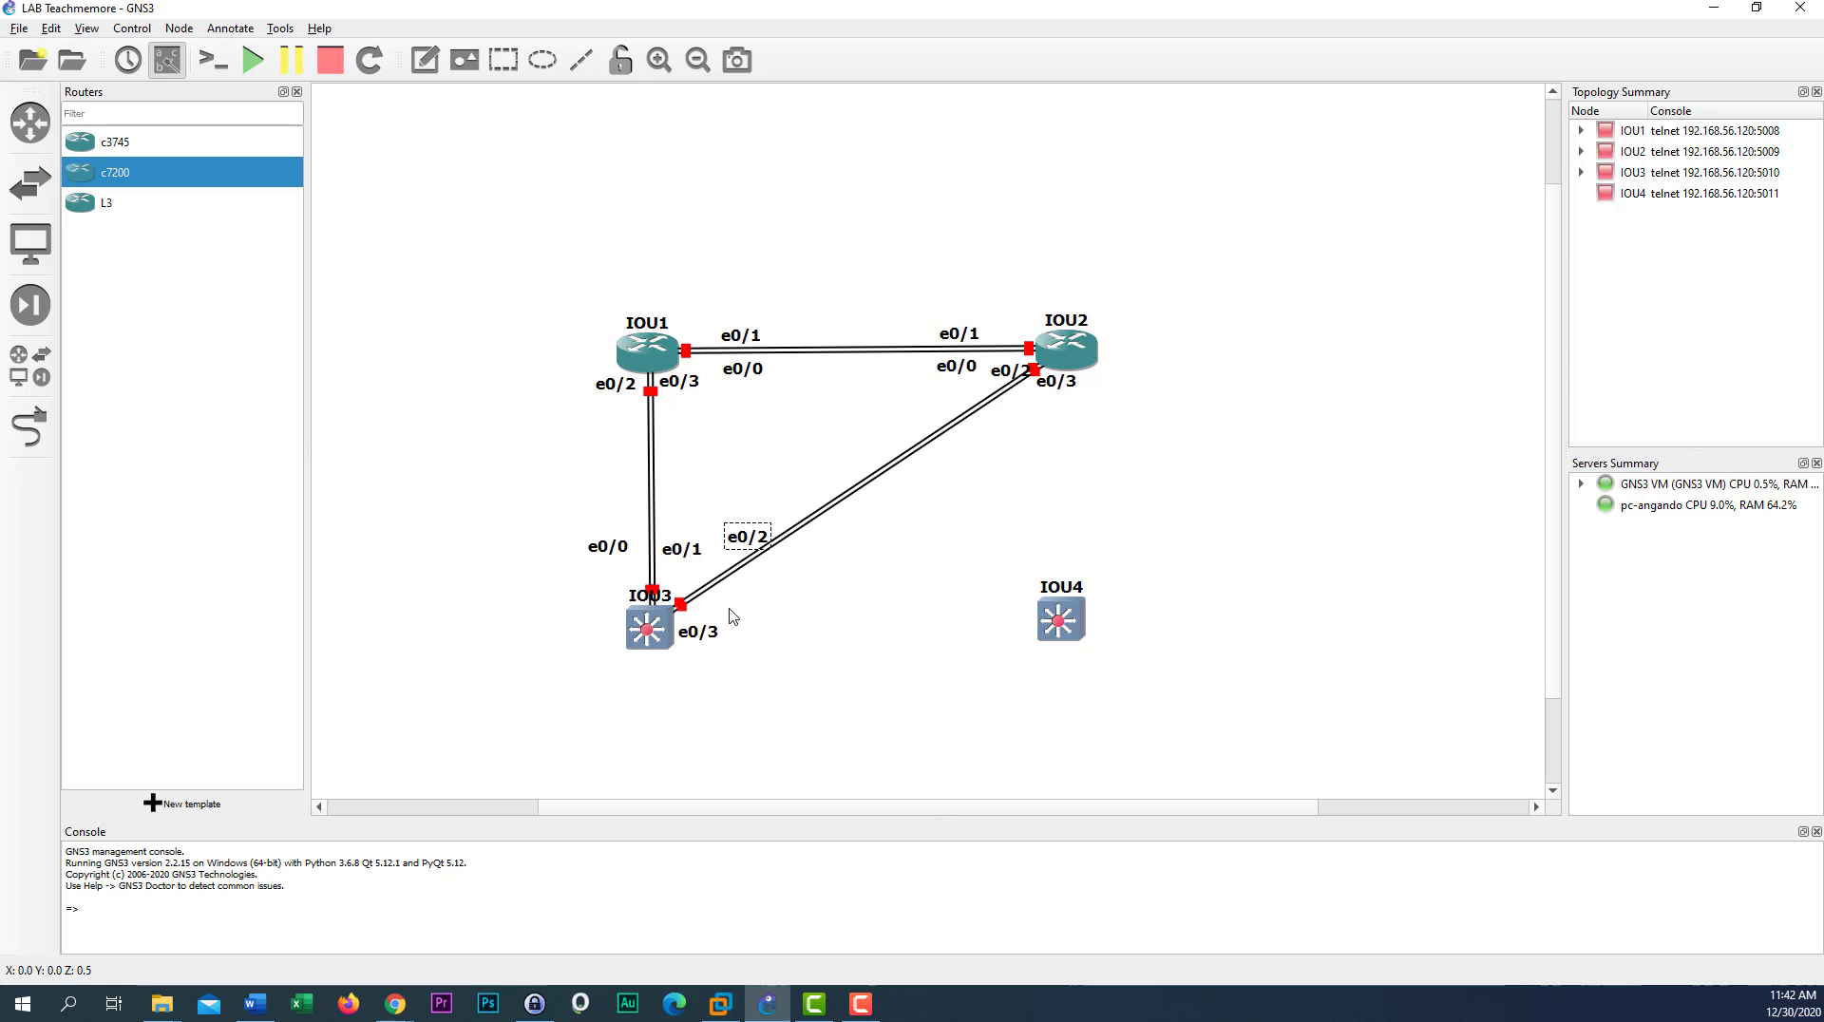
left_click(705, 635)
left_click_drag(705, 635, 720, 612)
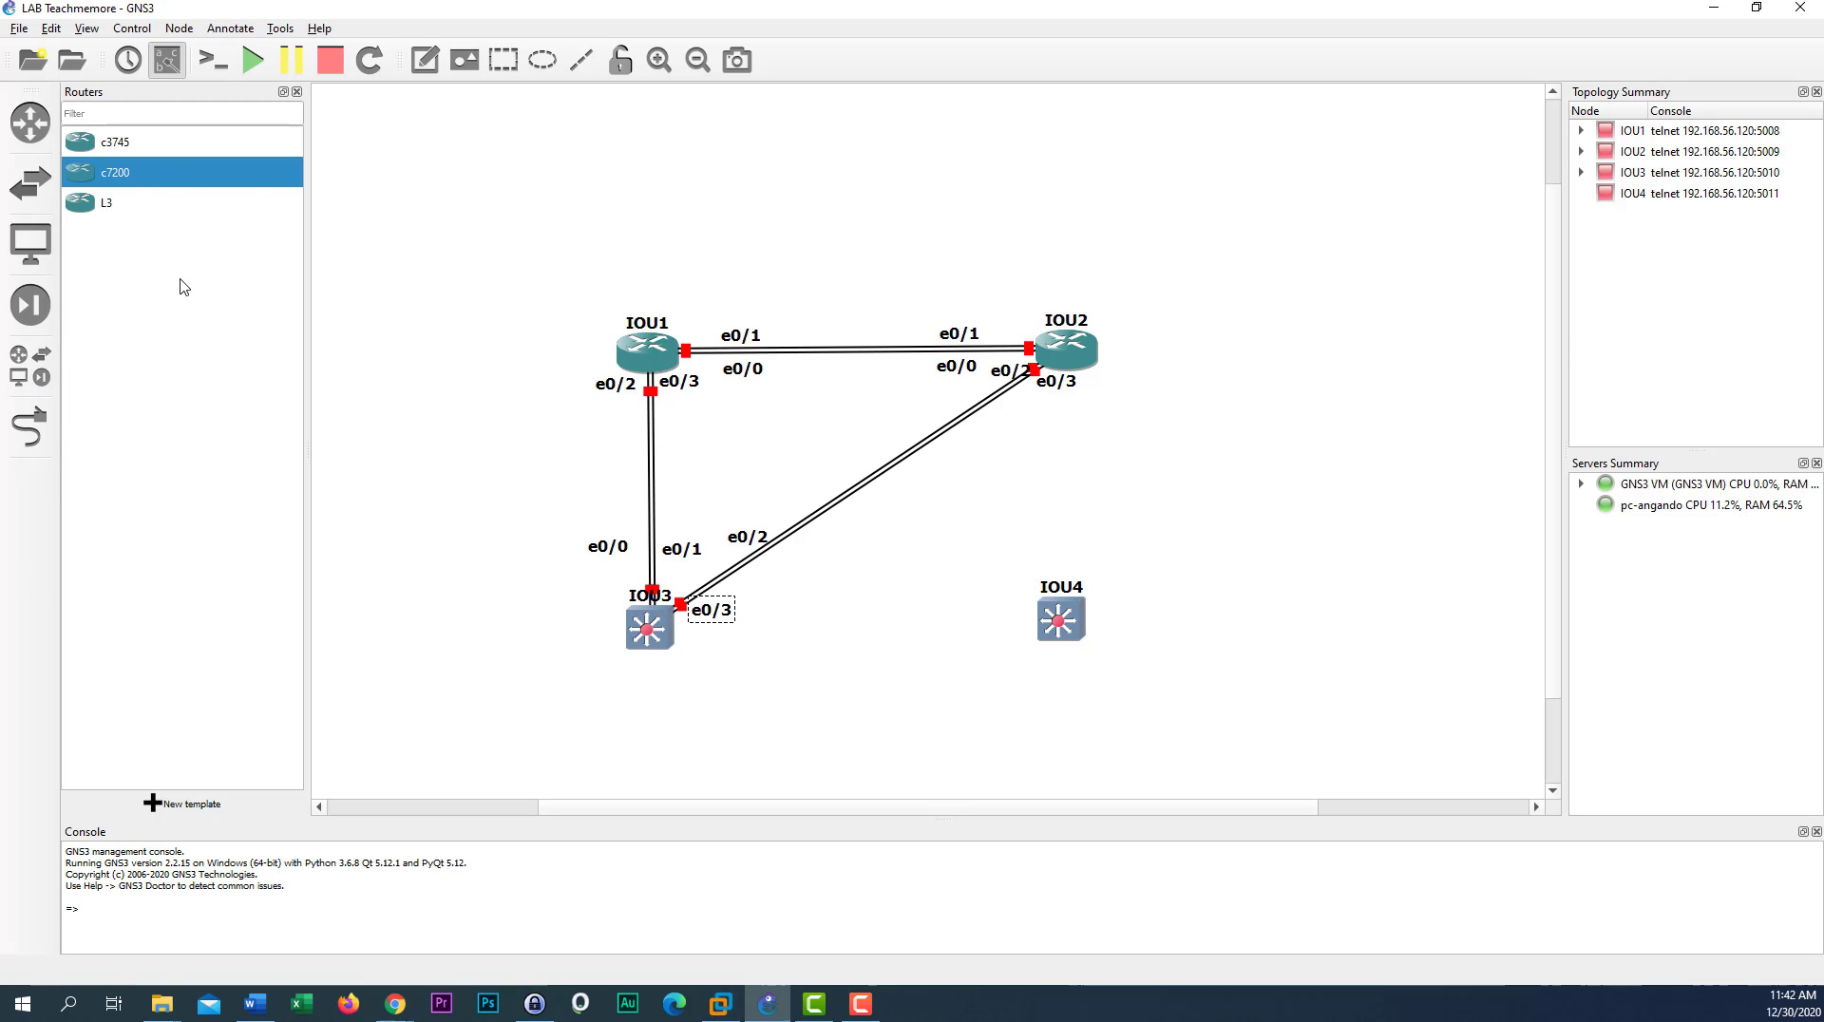
Link Ethernet1/0 of router IOU1 to Ethernet0/0 of switch IOU4
left_click(30, 429)
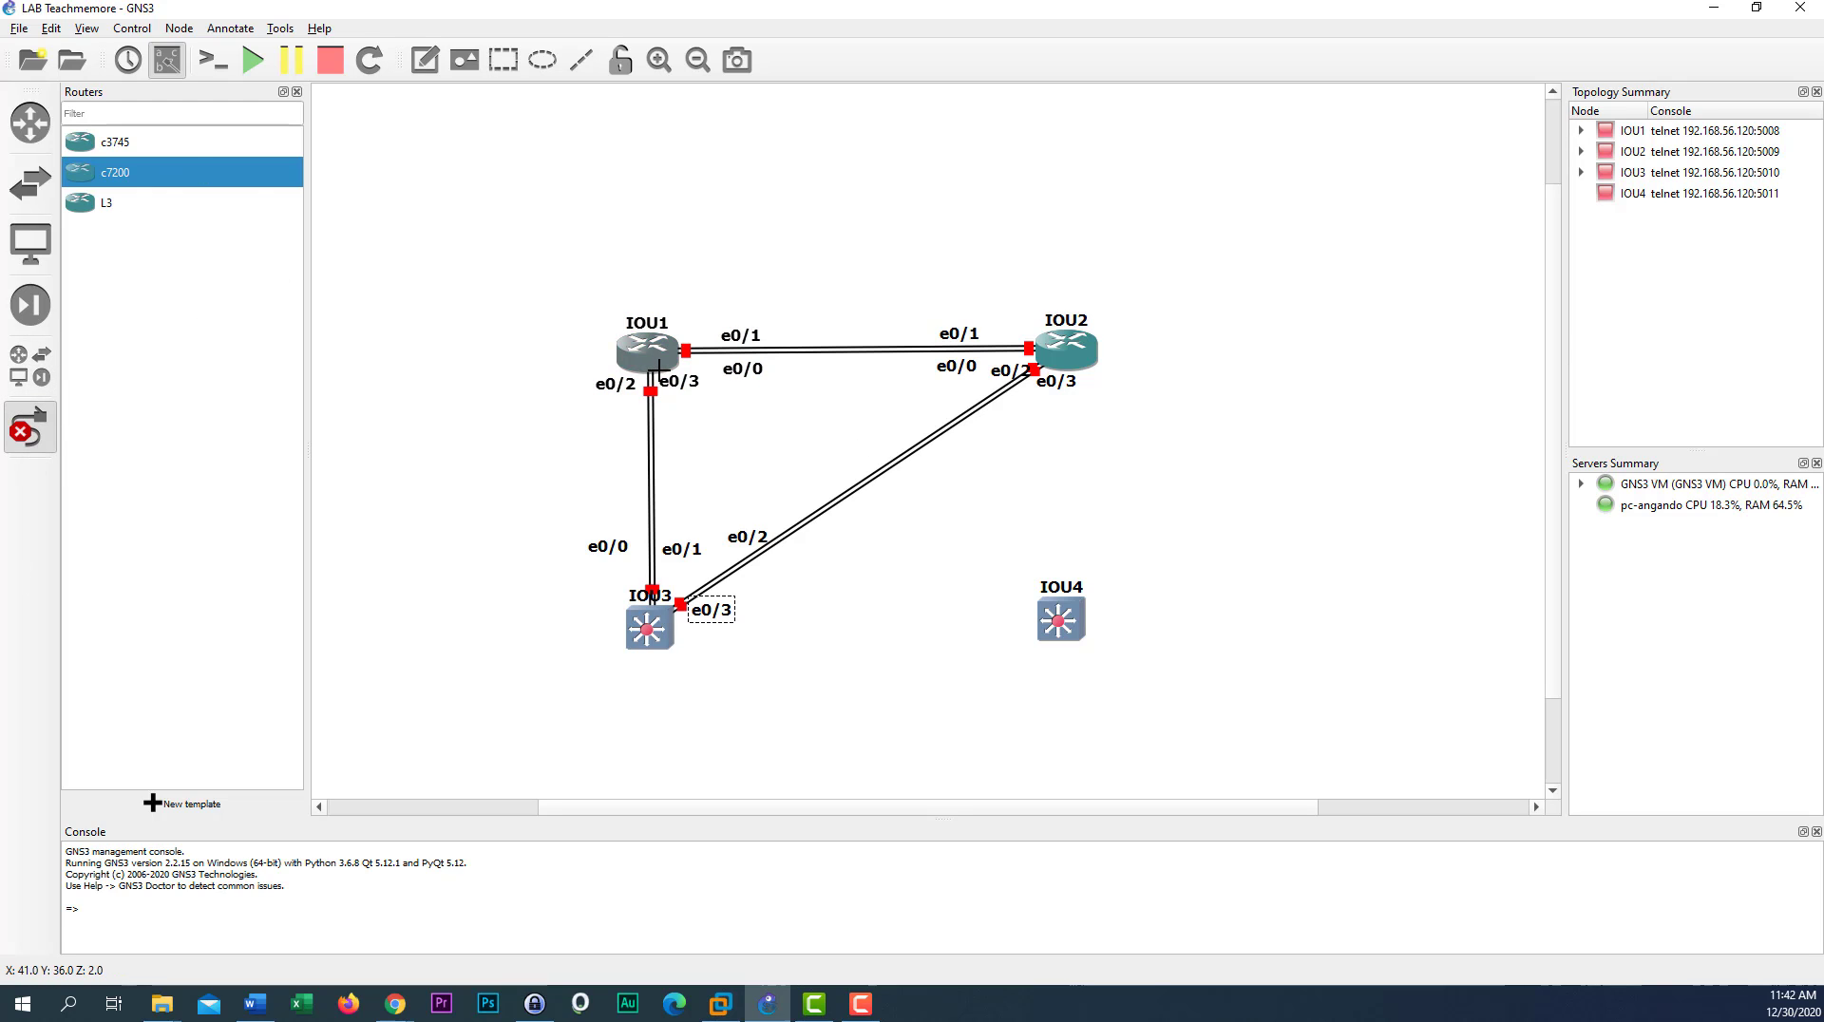
left_click(659, 368)
left_click(717, 446)
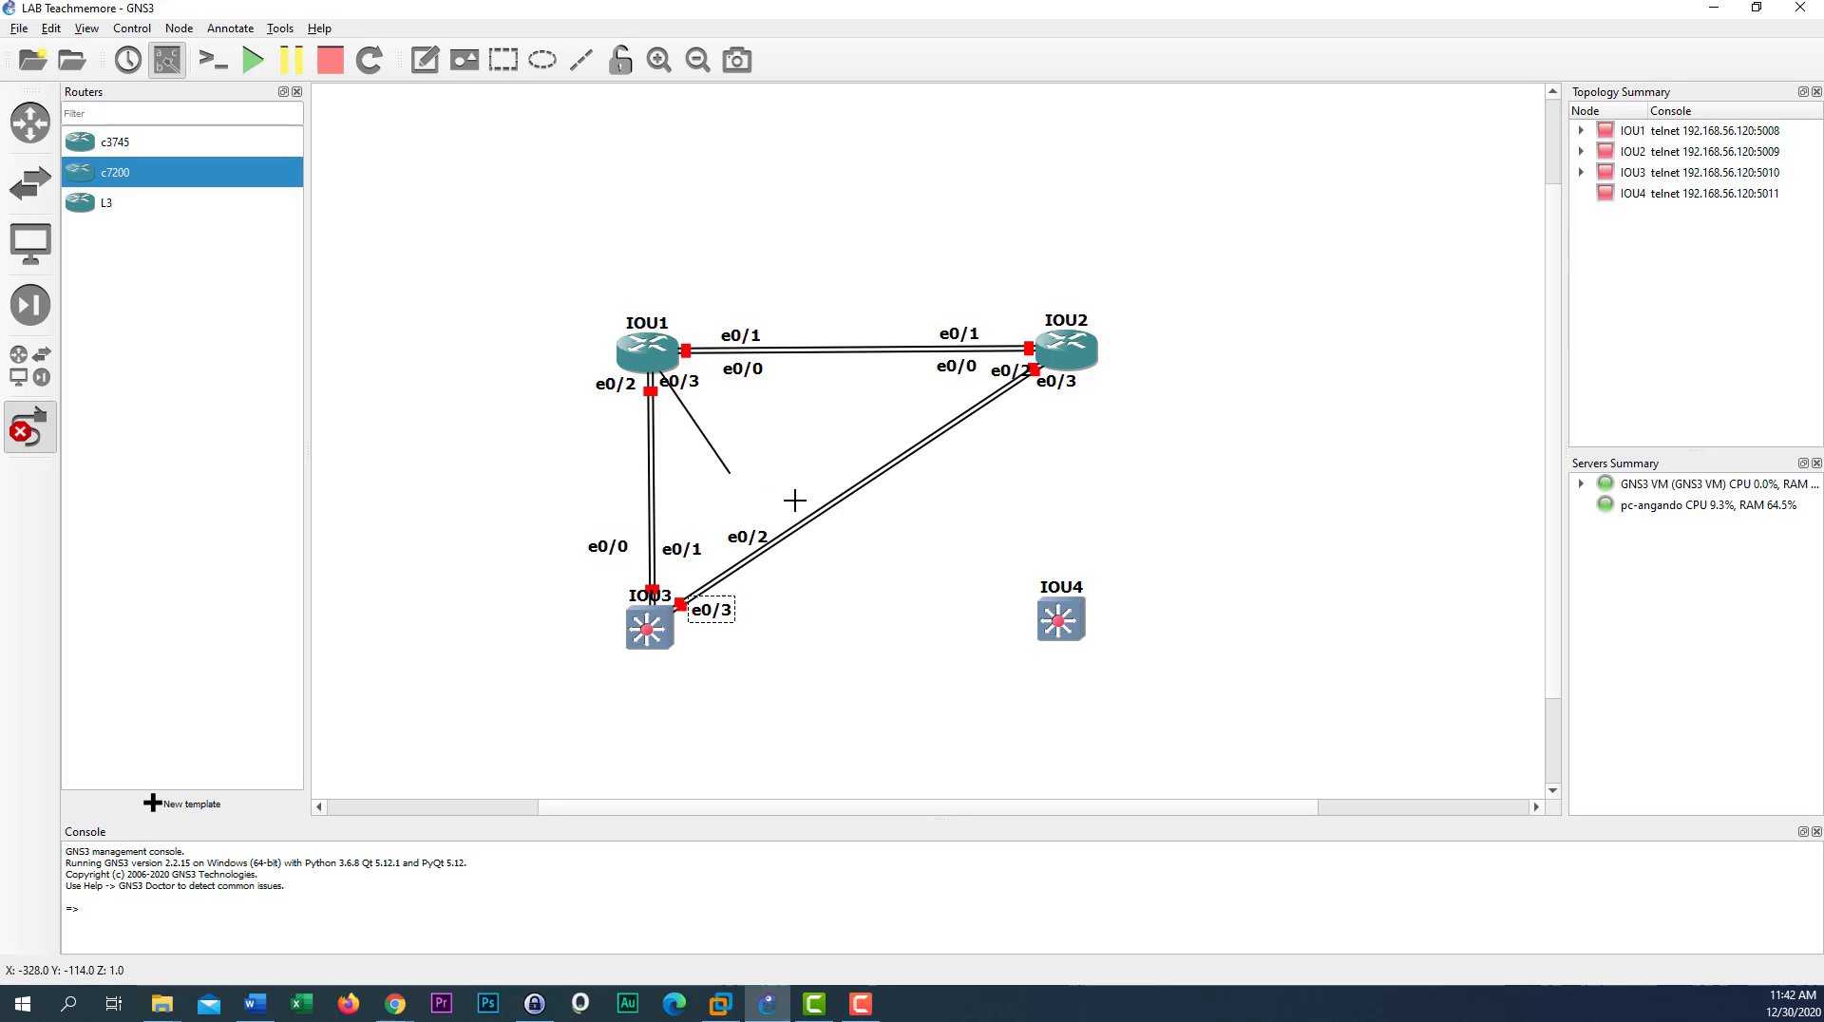
left_click(1042, 621)
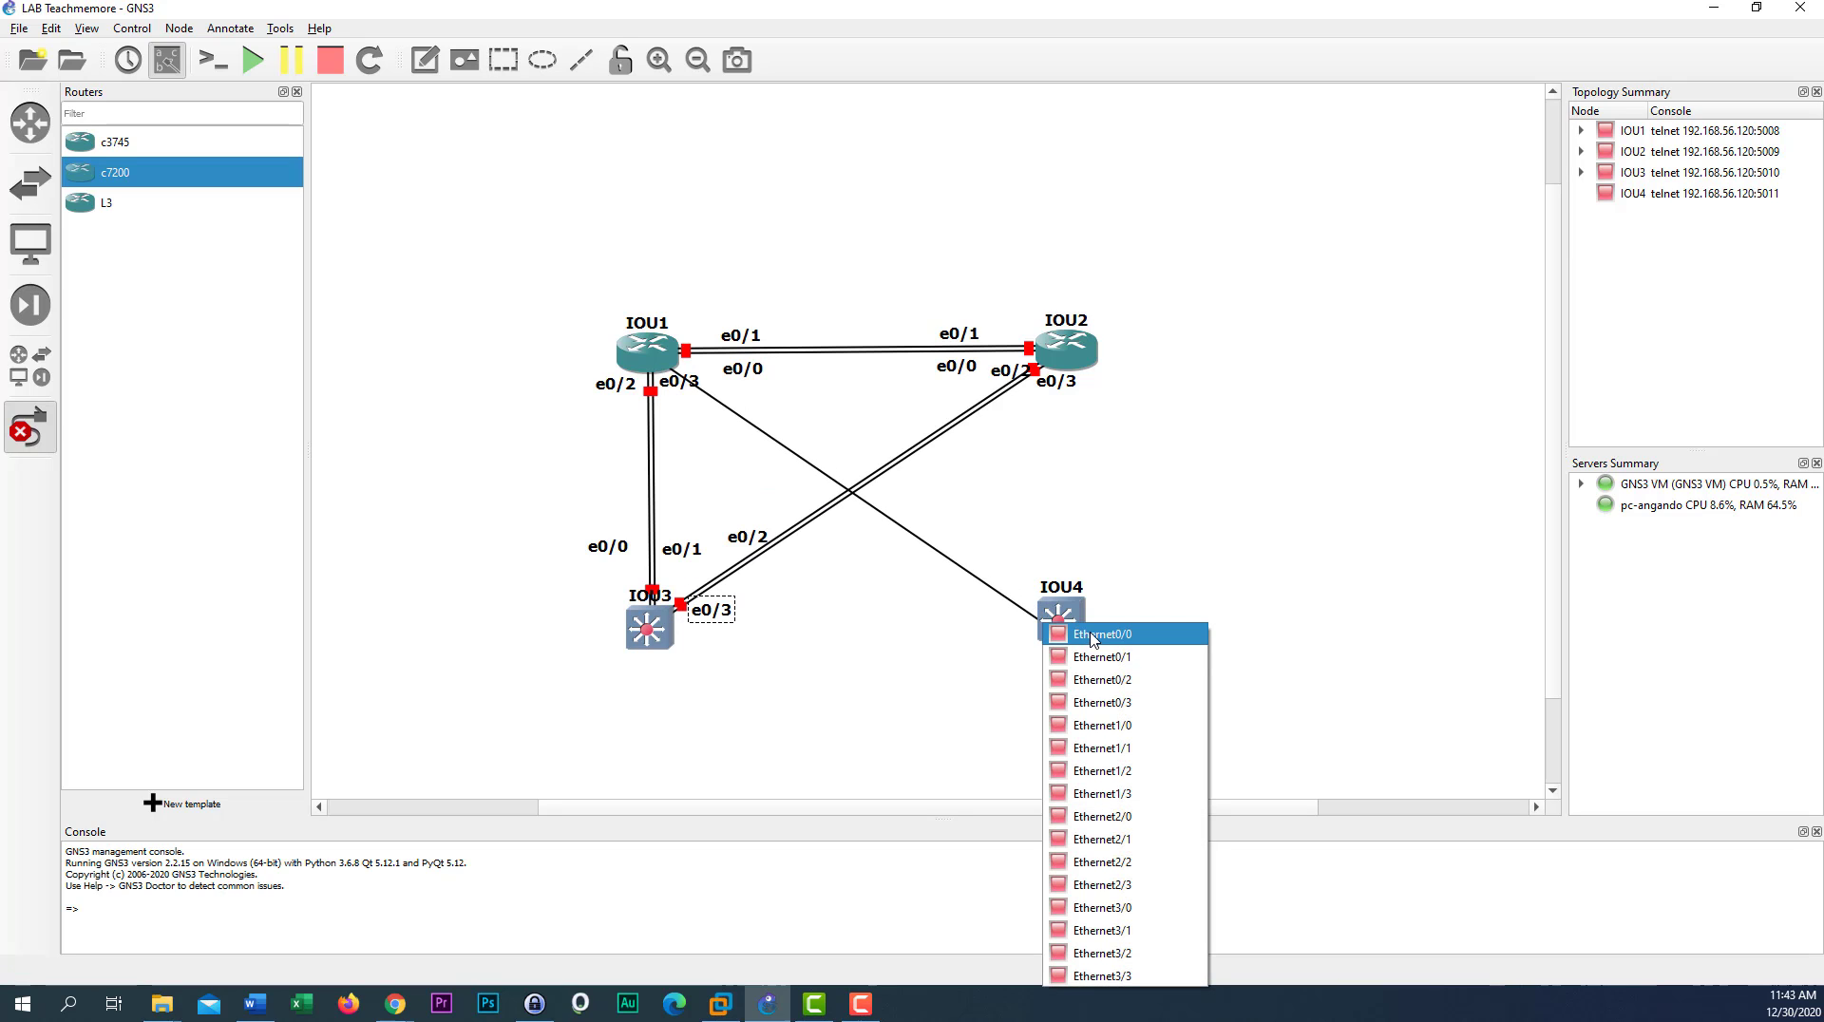
left_click(1093, 634)
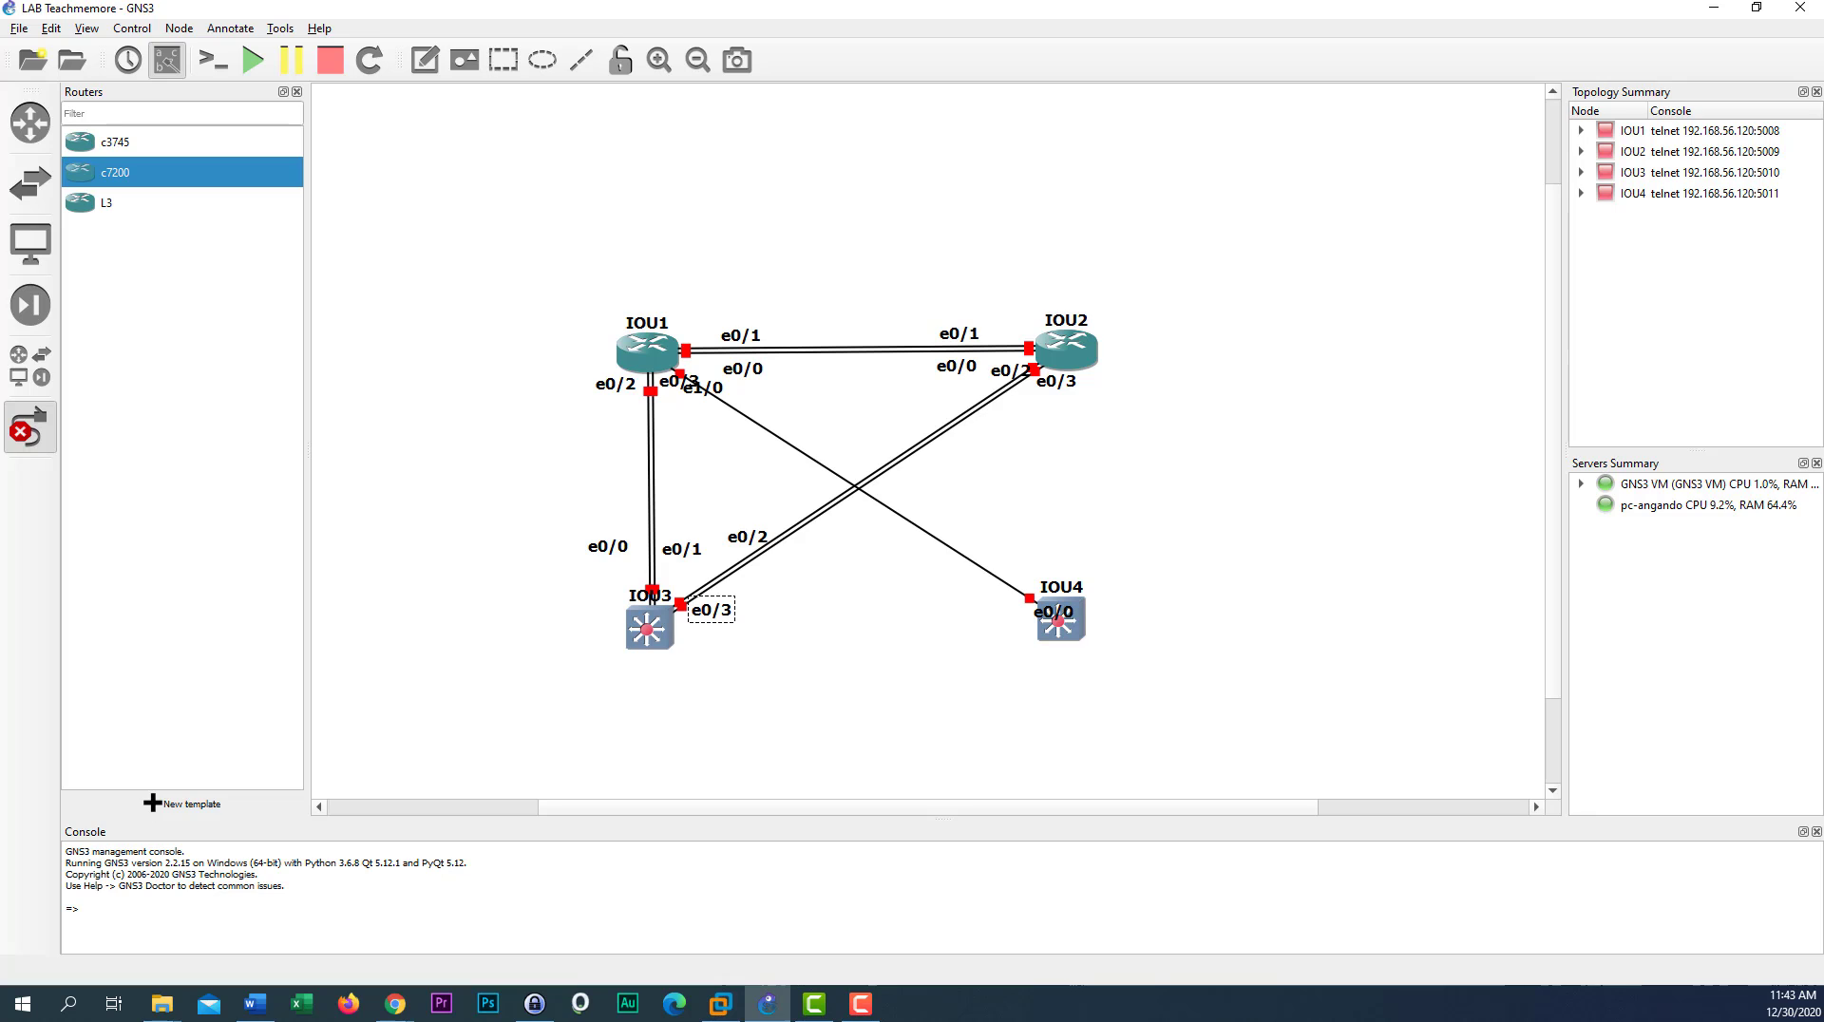
Stop adding links, separate the e0/2, e0/3 and e1/0 labels below IOU1, and move IOU4's e0/0 label just above its link
left_click(38, 437)
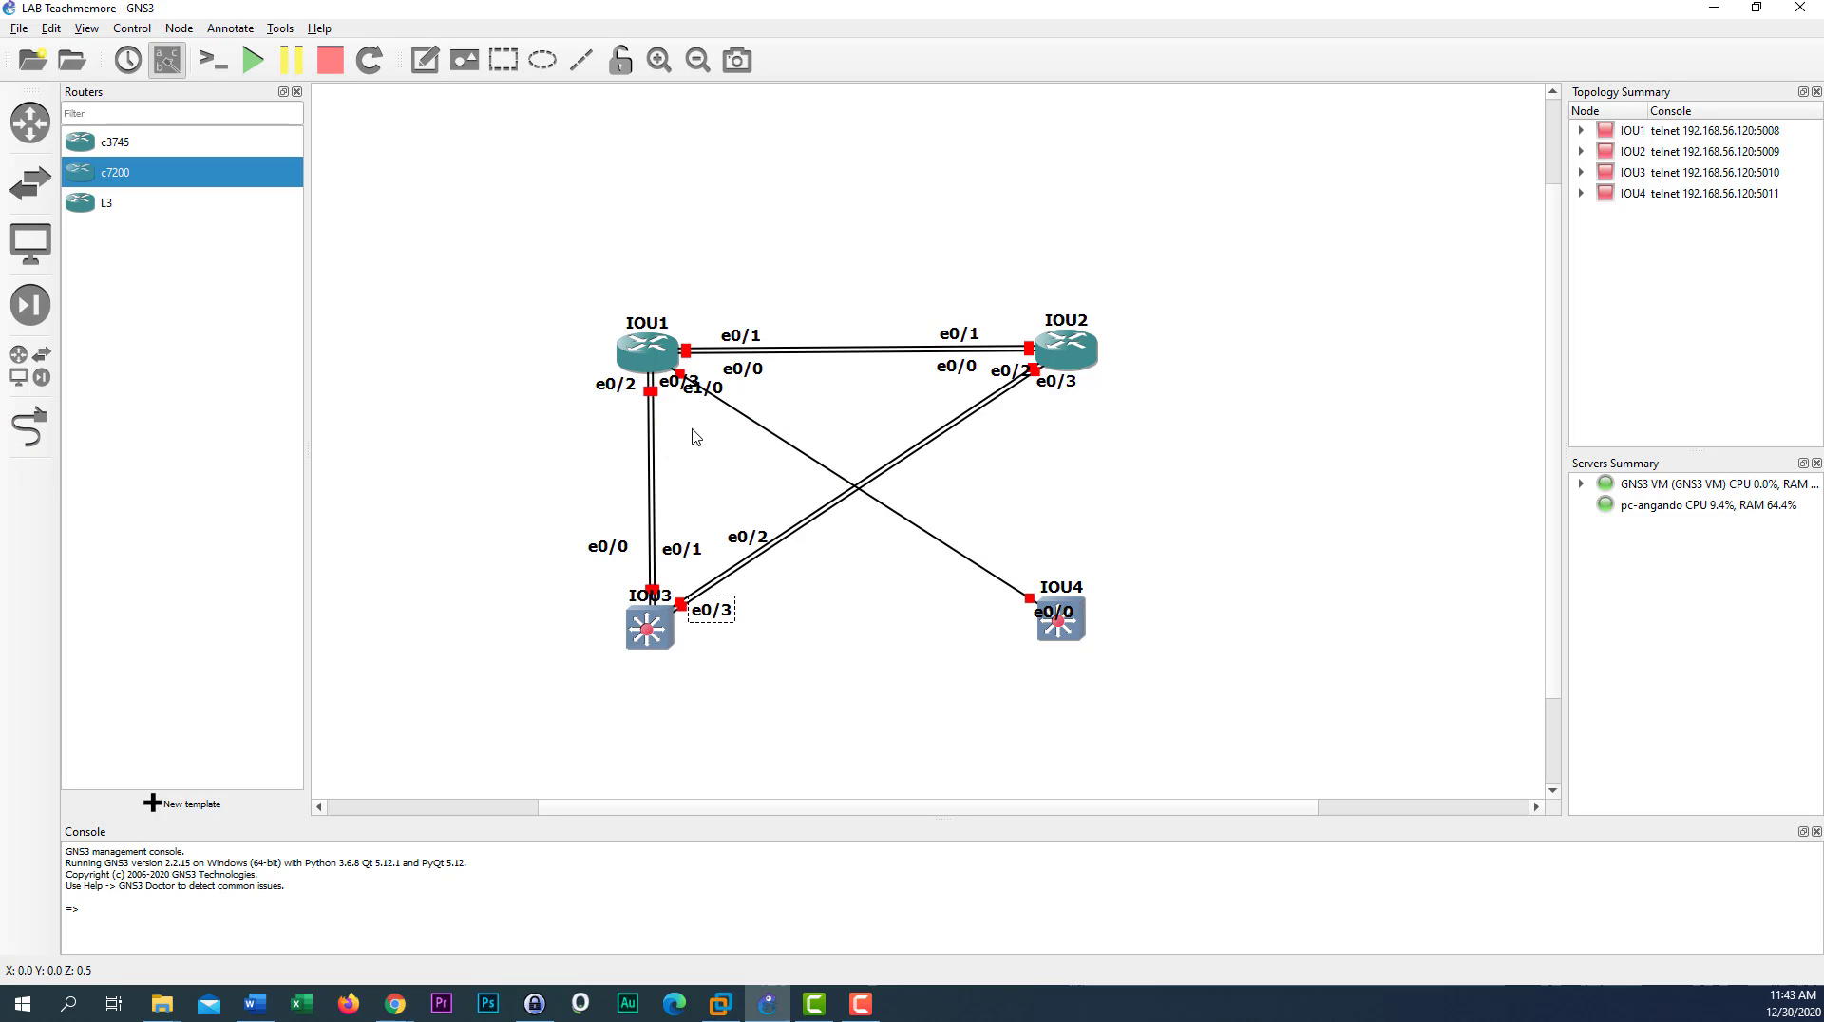
left_click_drag(709, 394, 625, 399)
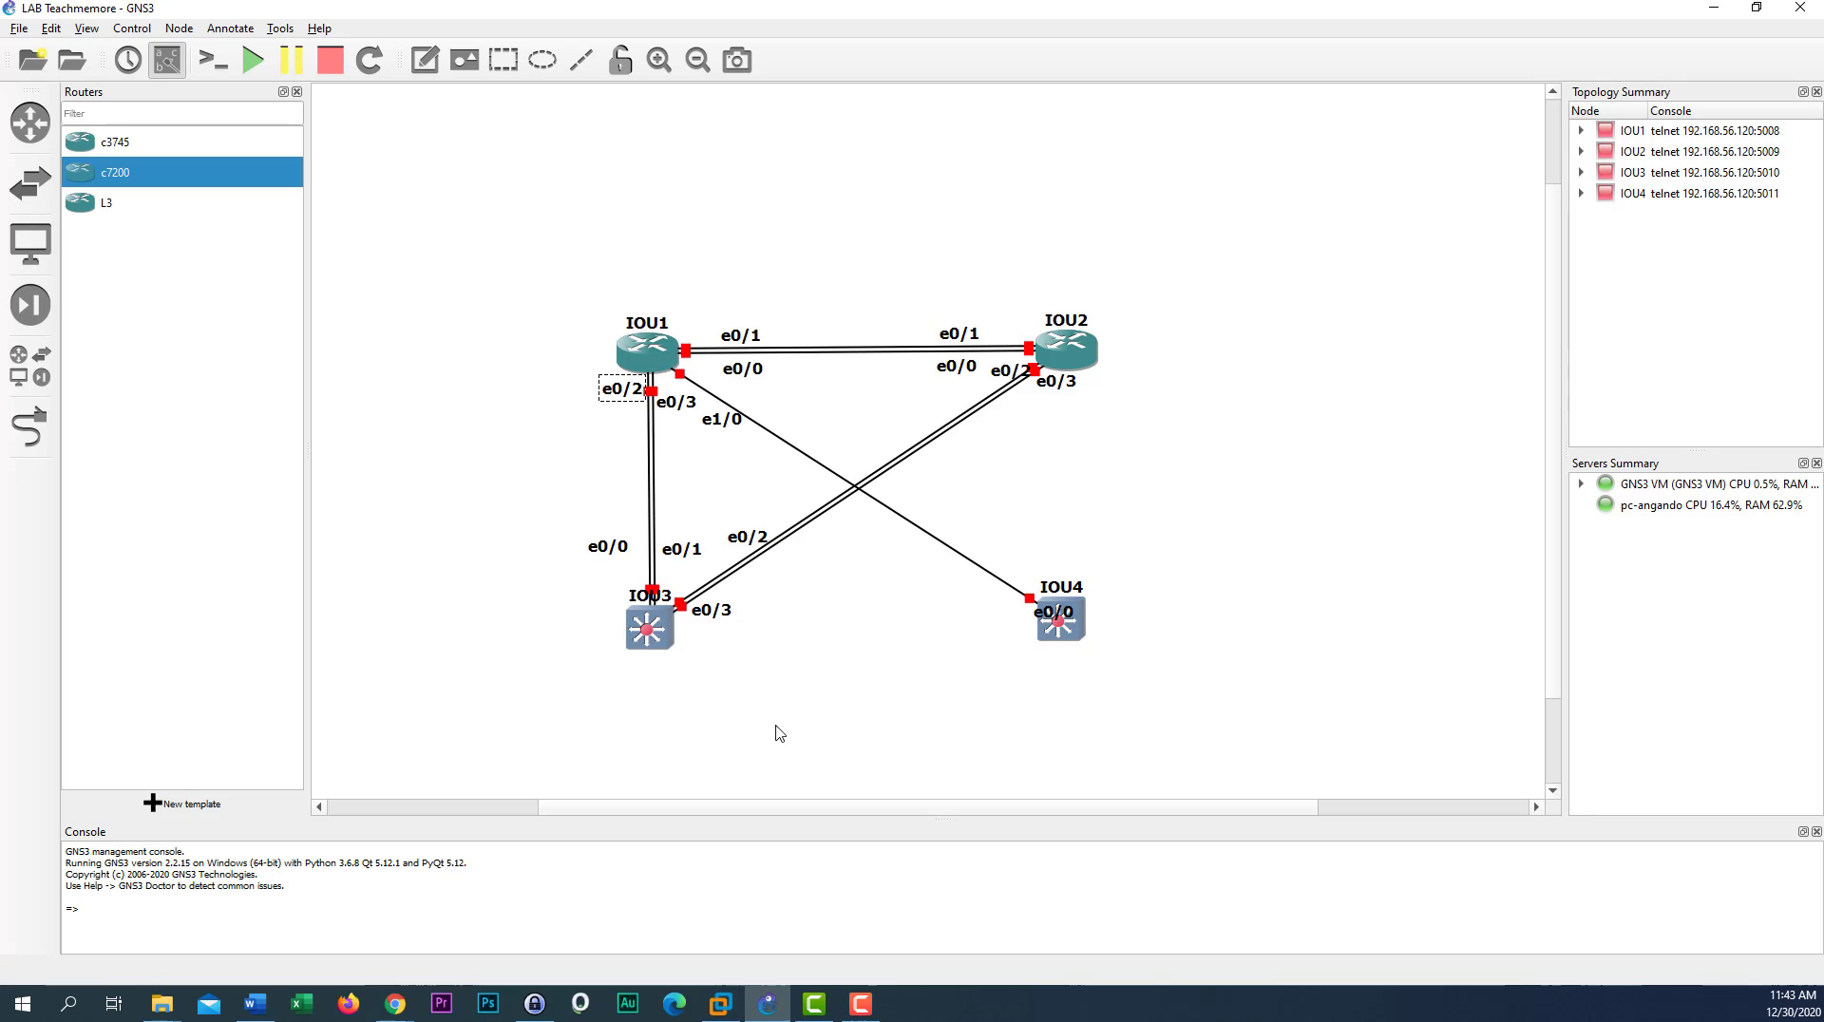
left_click_drag(1044, 619, 1014, 582)
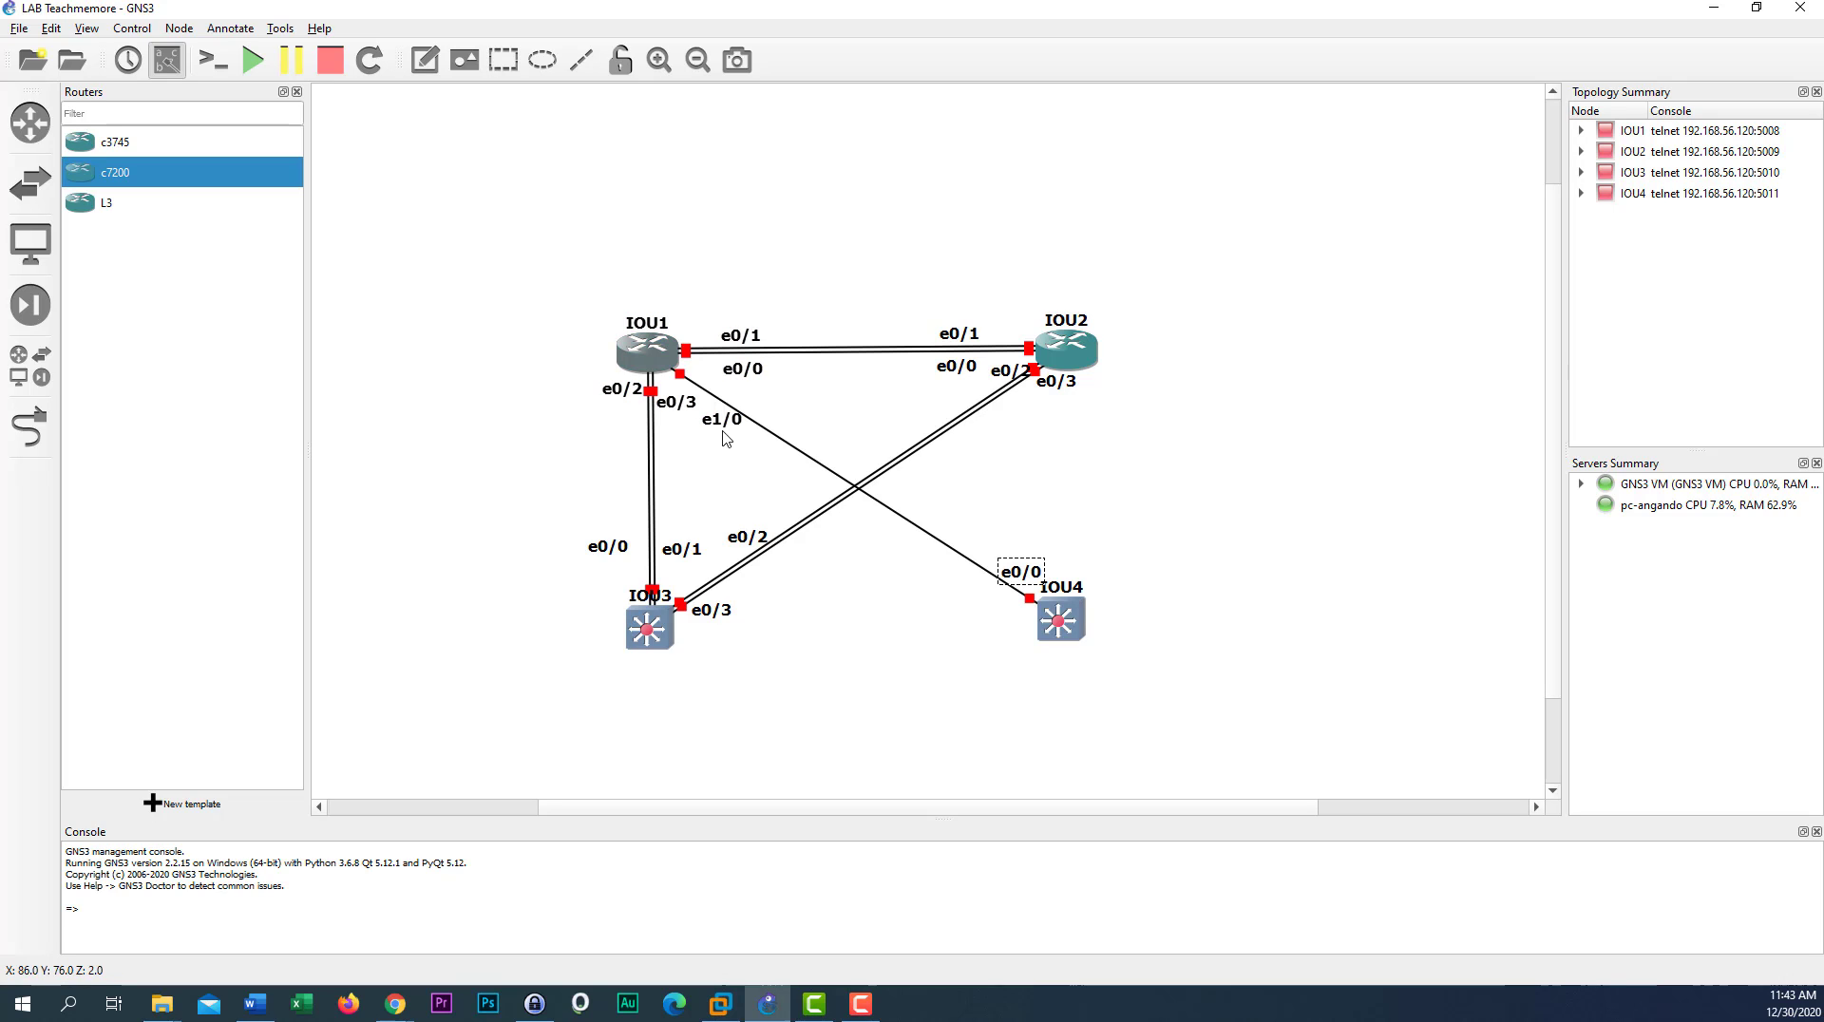
left_click_drag(724, 421, 759, 405)
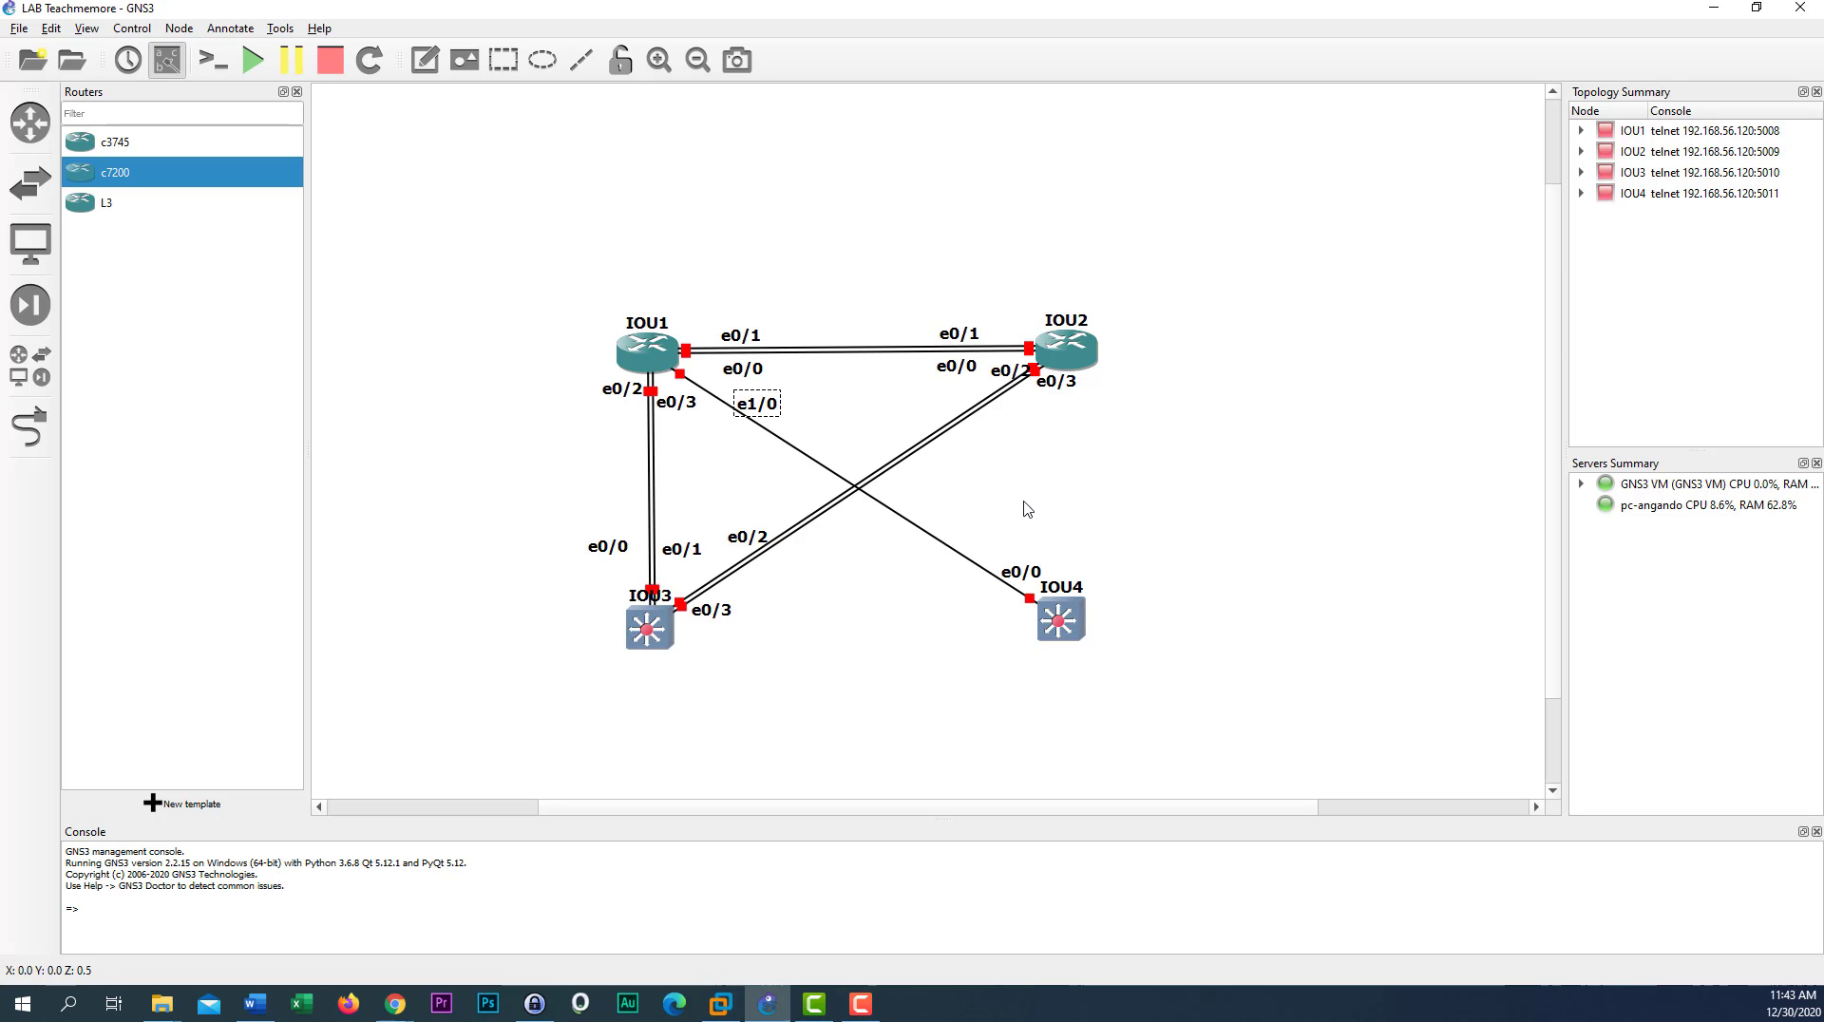
Add a second link between IOU1 and IOU4, from IOU1 Ethernet1/1 to IOU4 Ethernet0/1
left_click(30, 428)
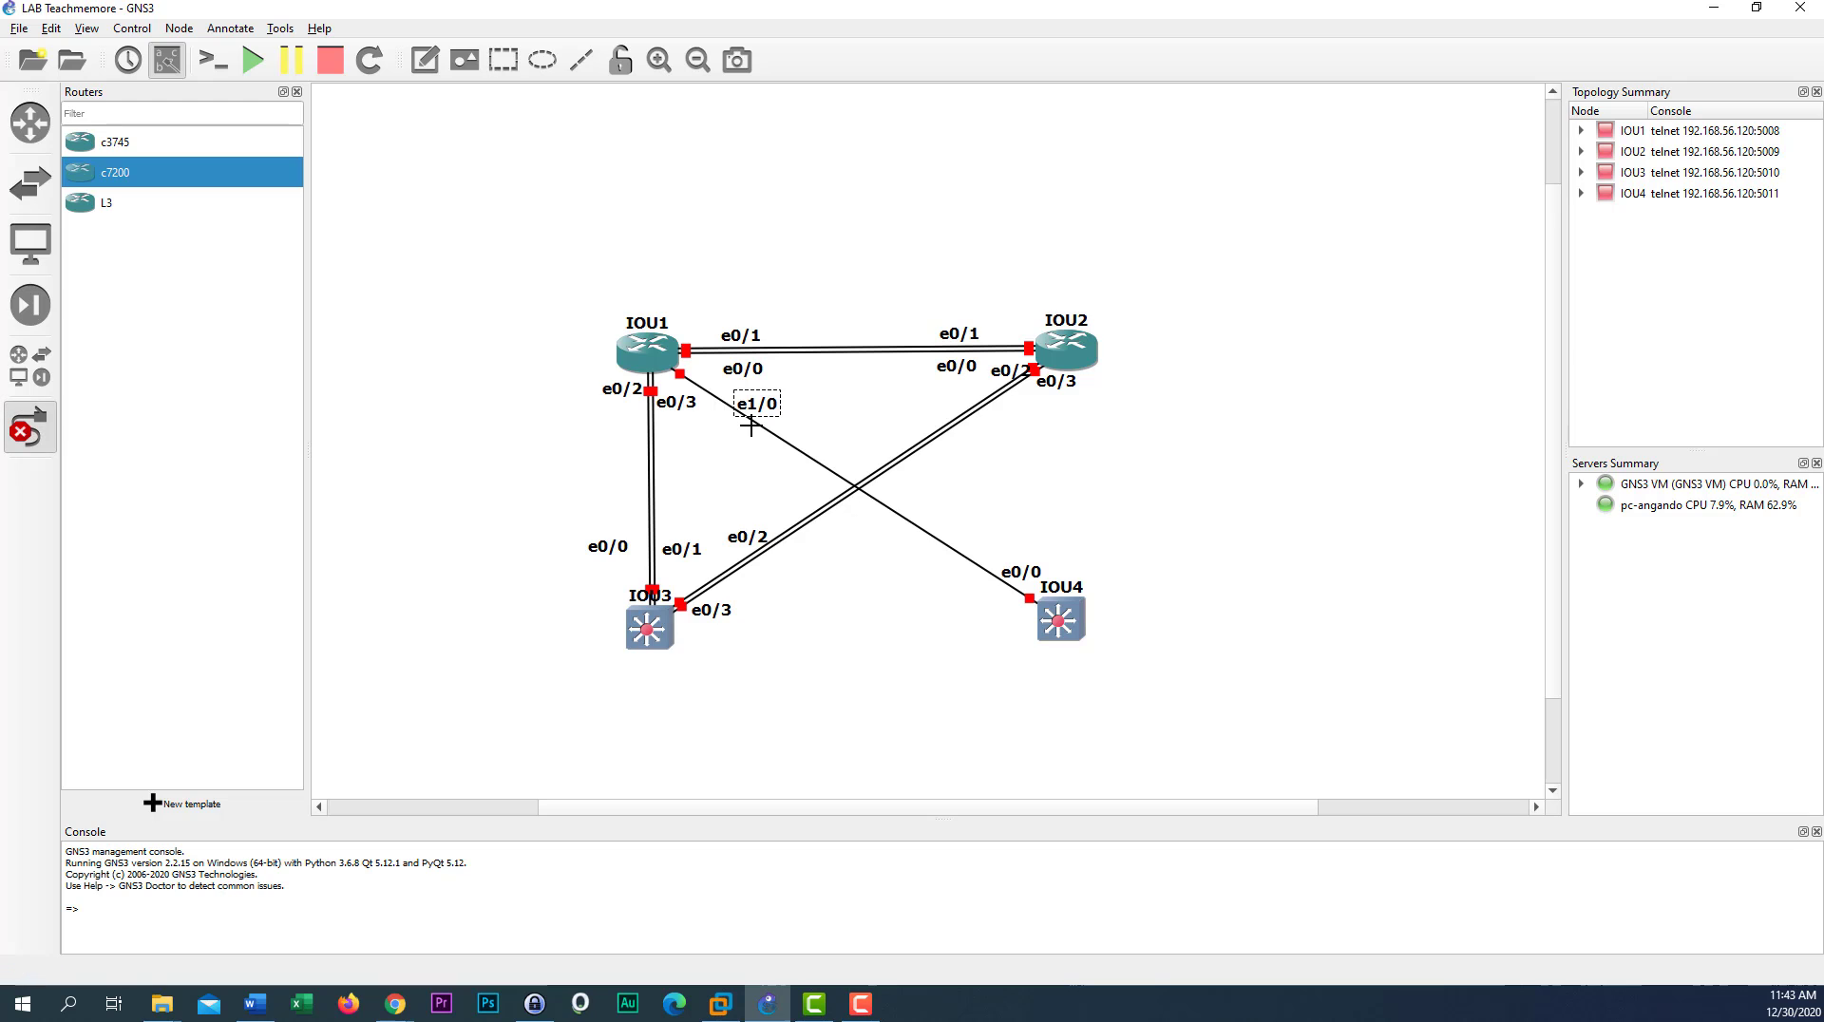
left_click(656, 367)
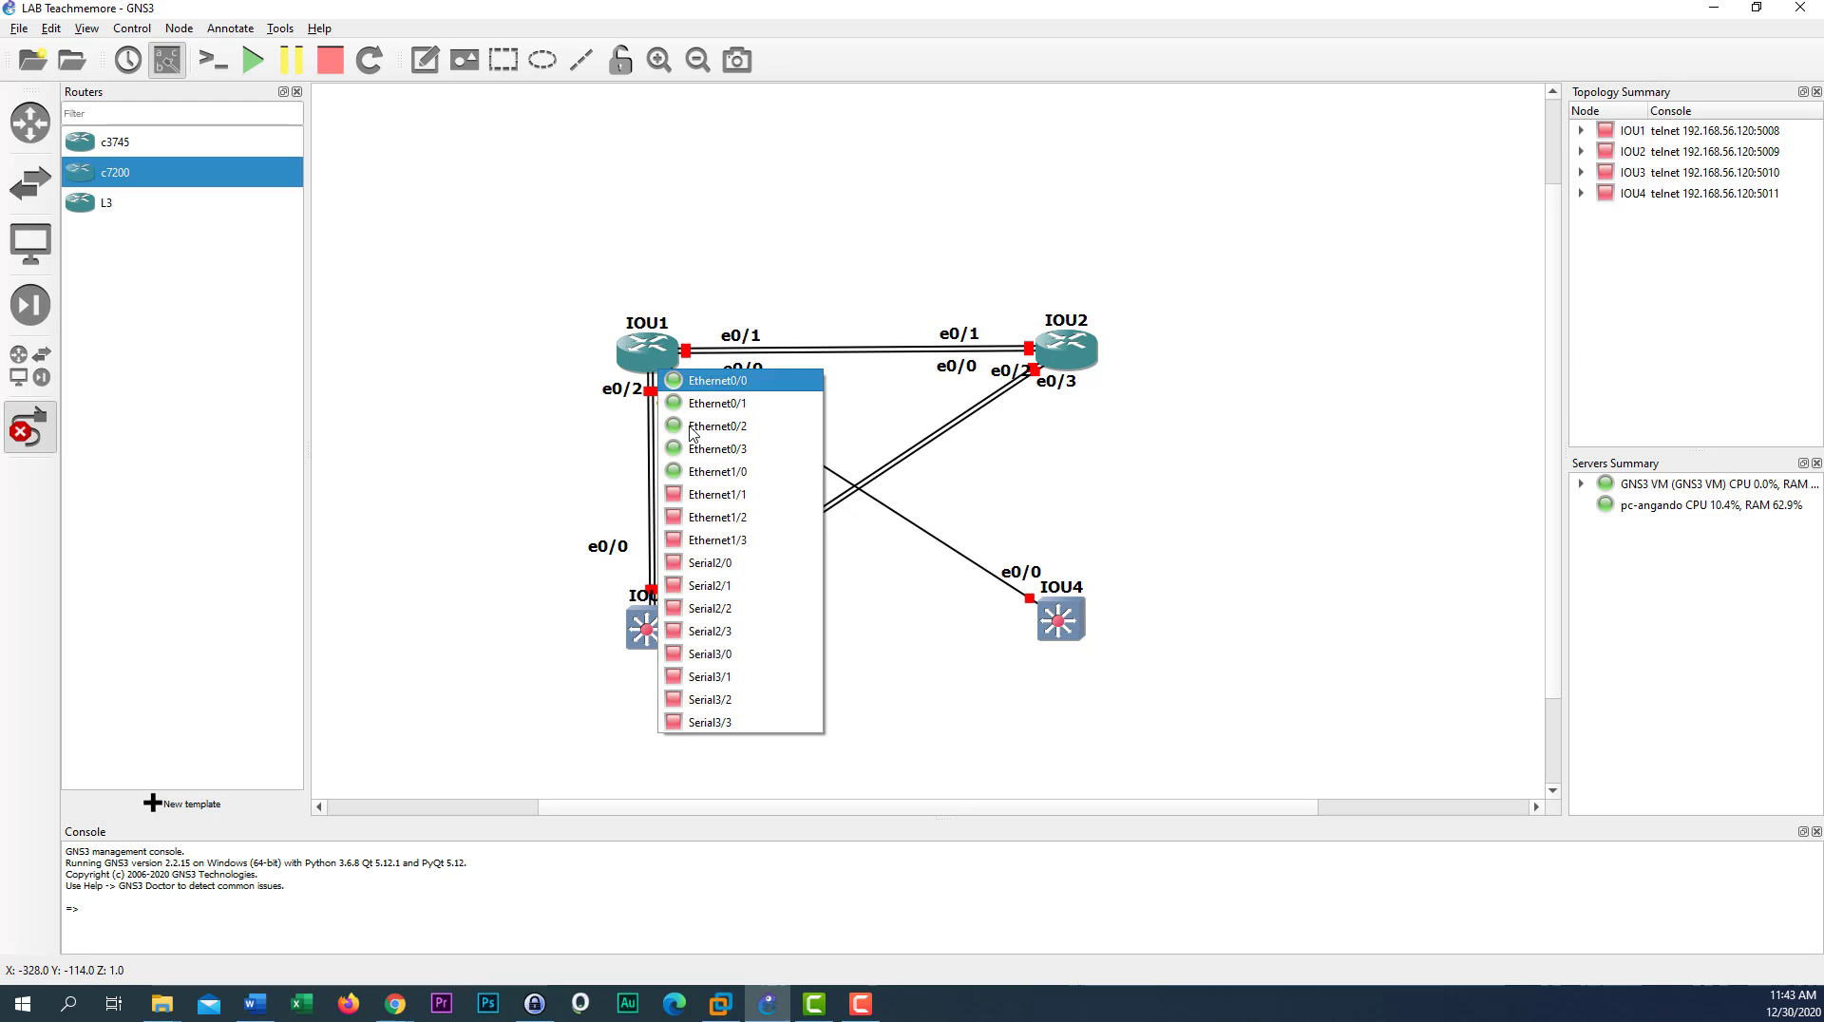
left_click(741, 496)
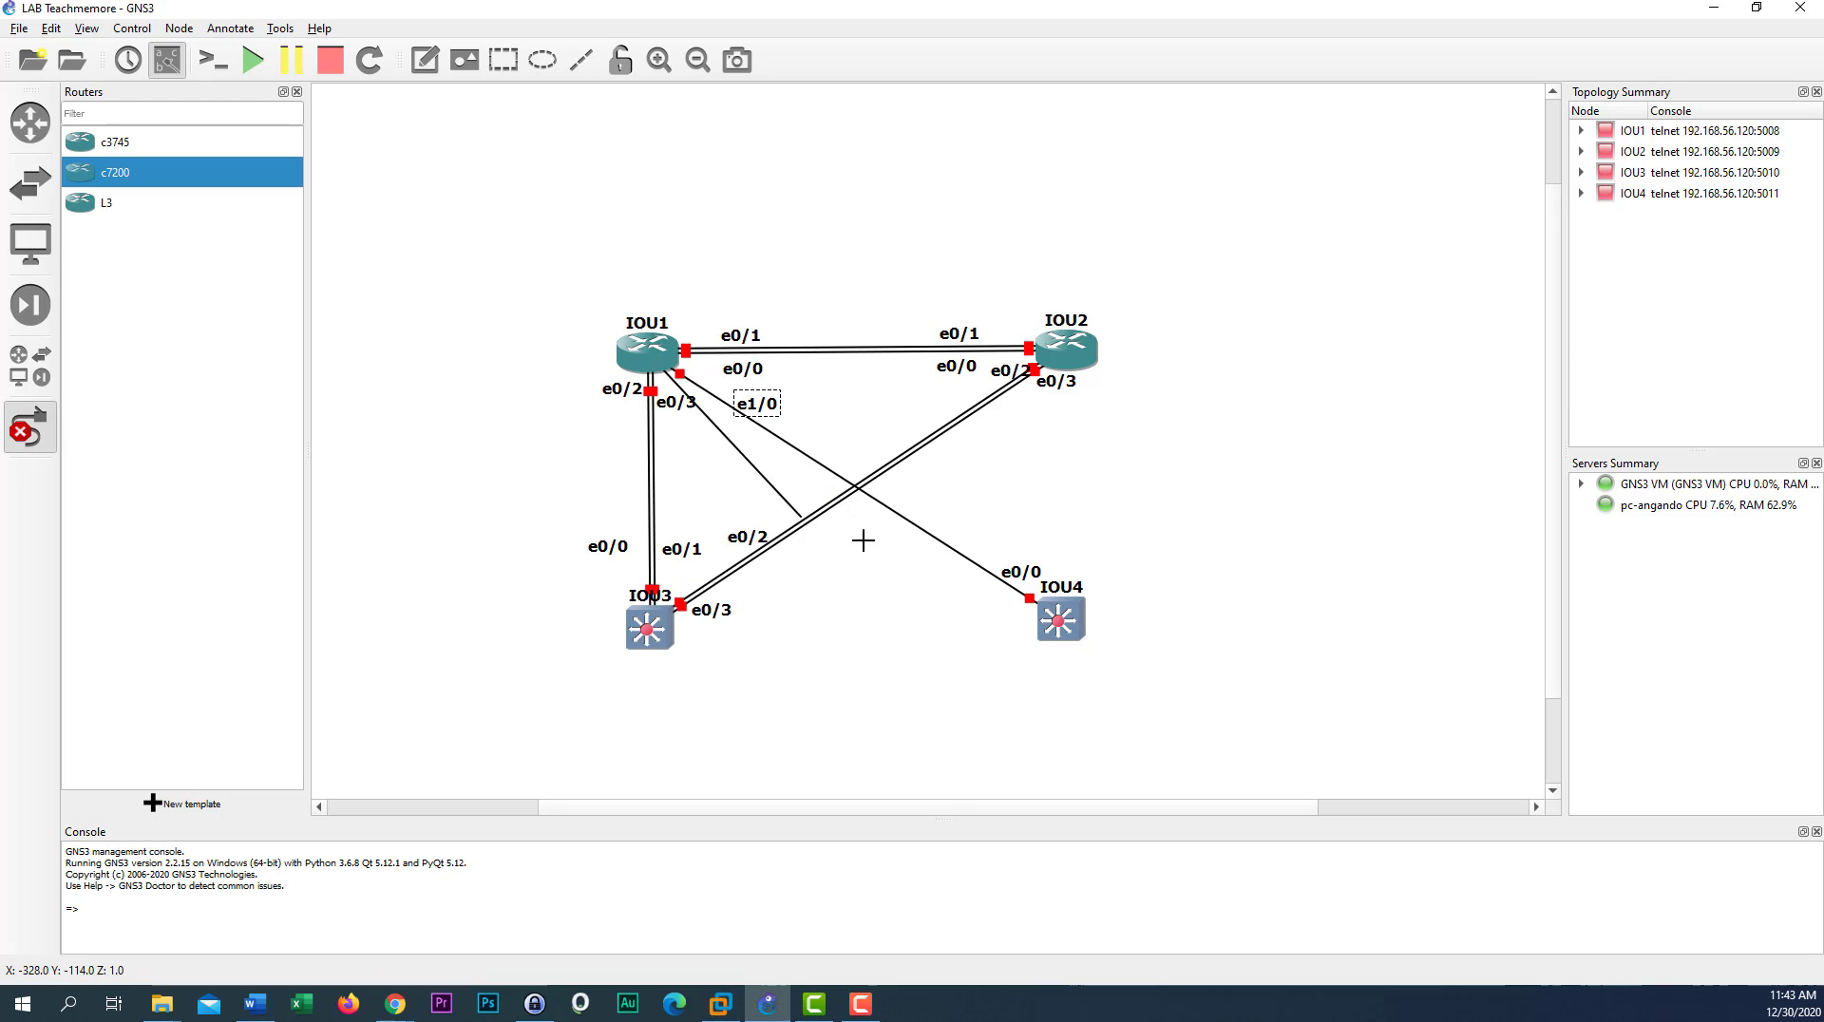
left_click(1044, 624)
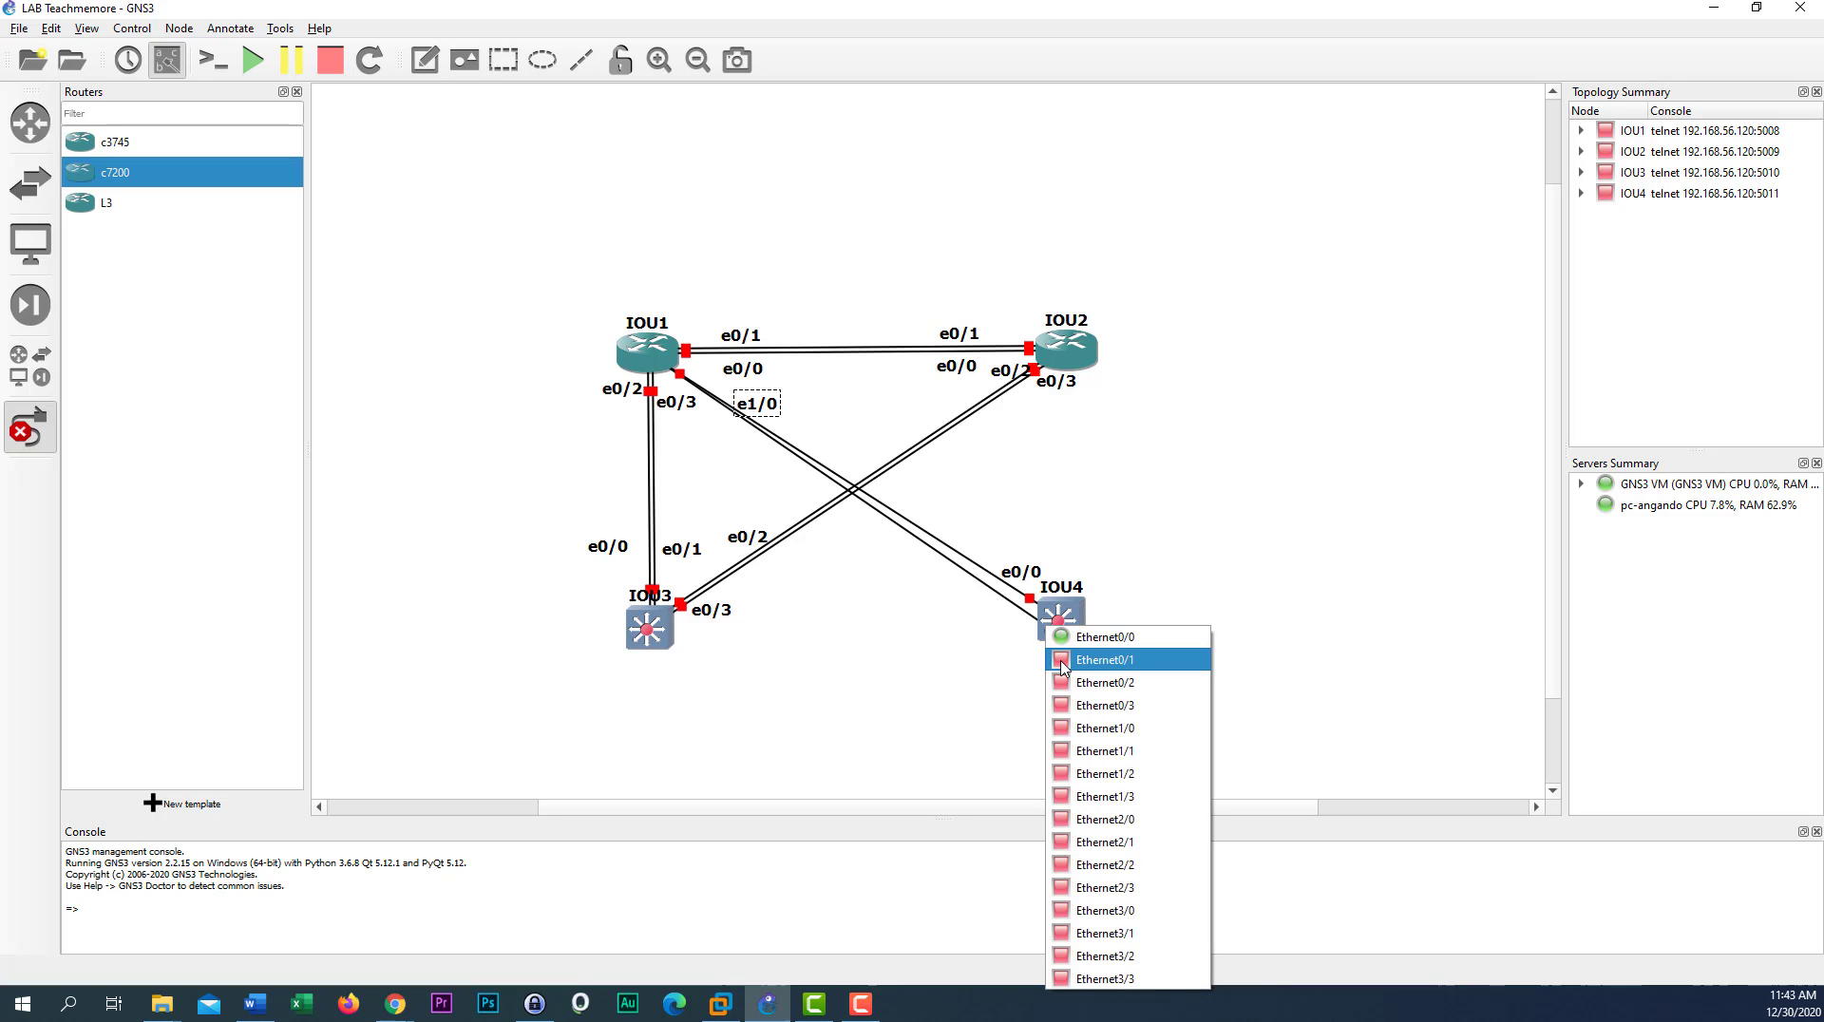
left_click(1064, 667)
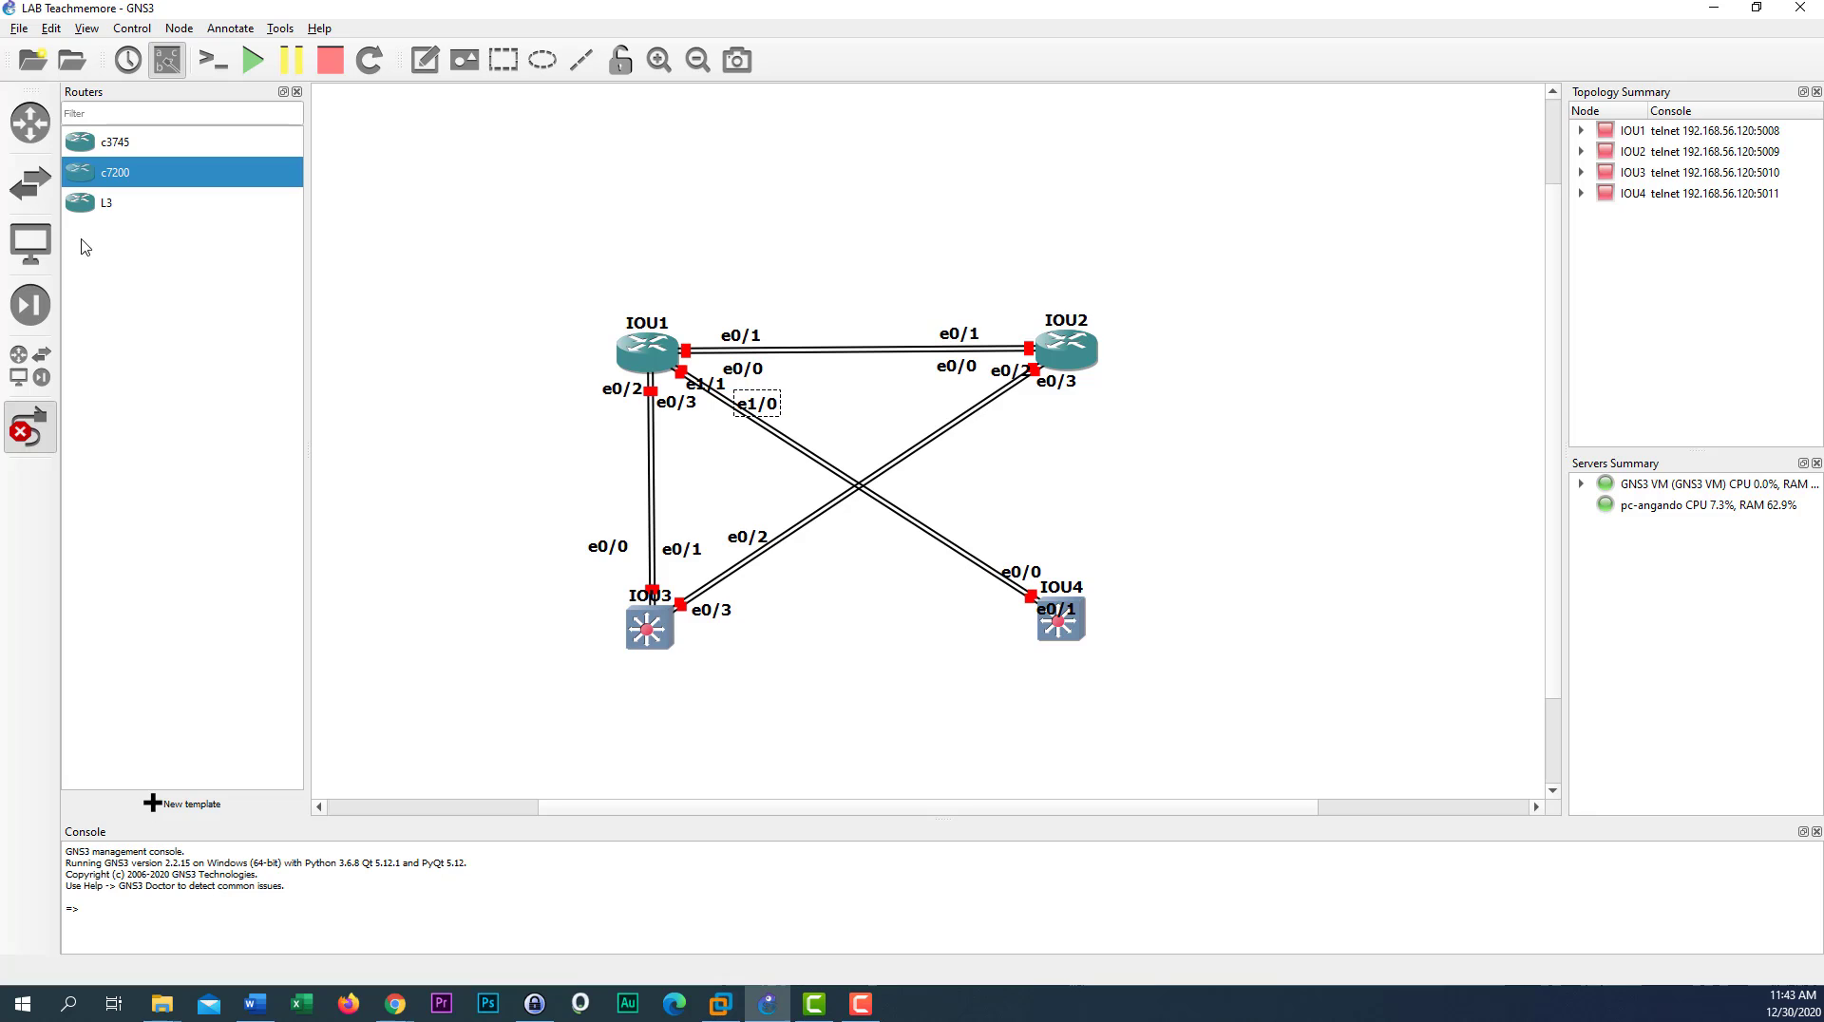
Stop adding links and arrange the IOU1–IOU4 link labels: e1/0 and e0/0 above the diagonal lines, e1/1 and e0/1 below them
left_click(40, 434)
left_click_drag(706, 389, 777, 408)
left_click_drag(1058, 610, 970, 593)
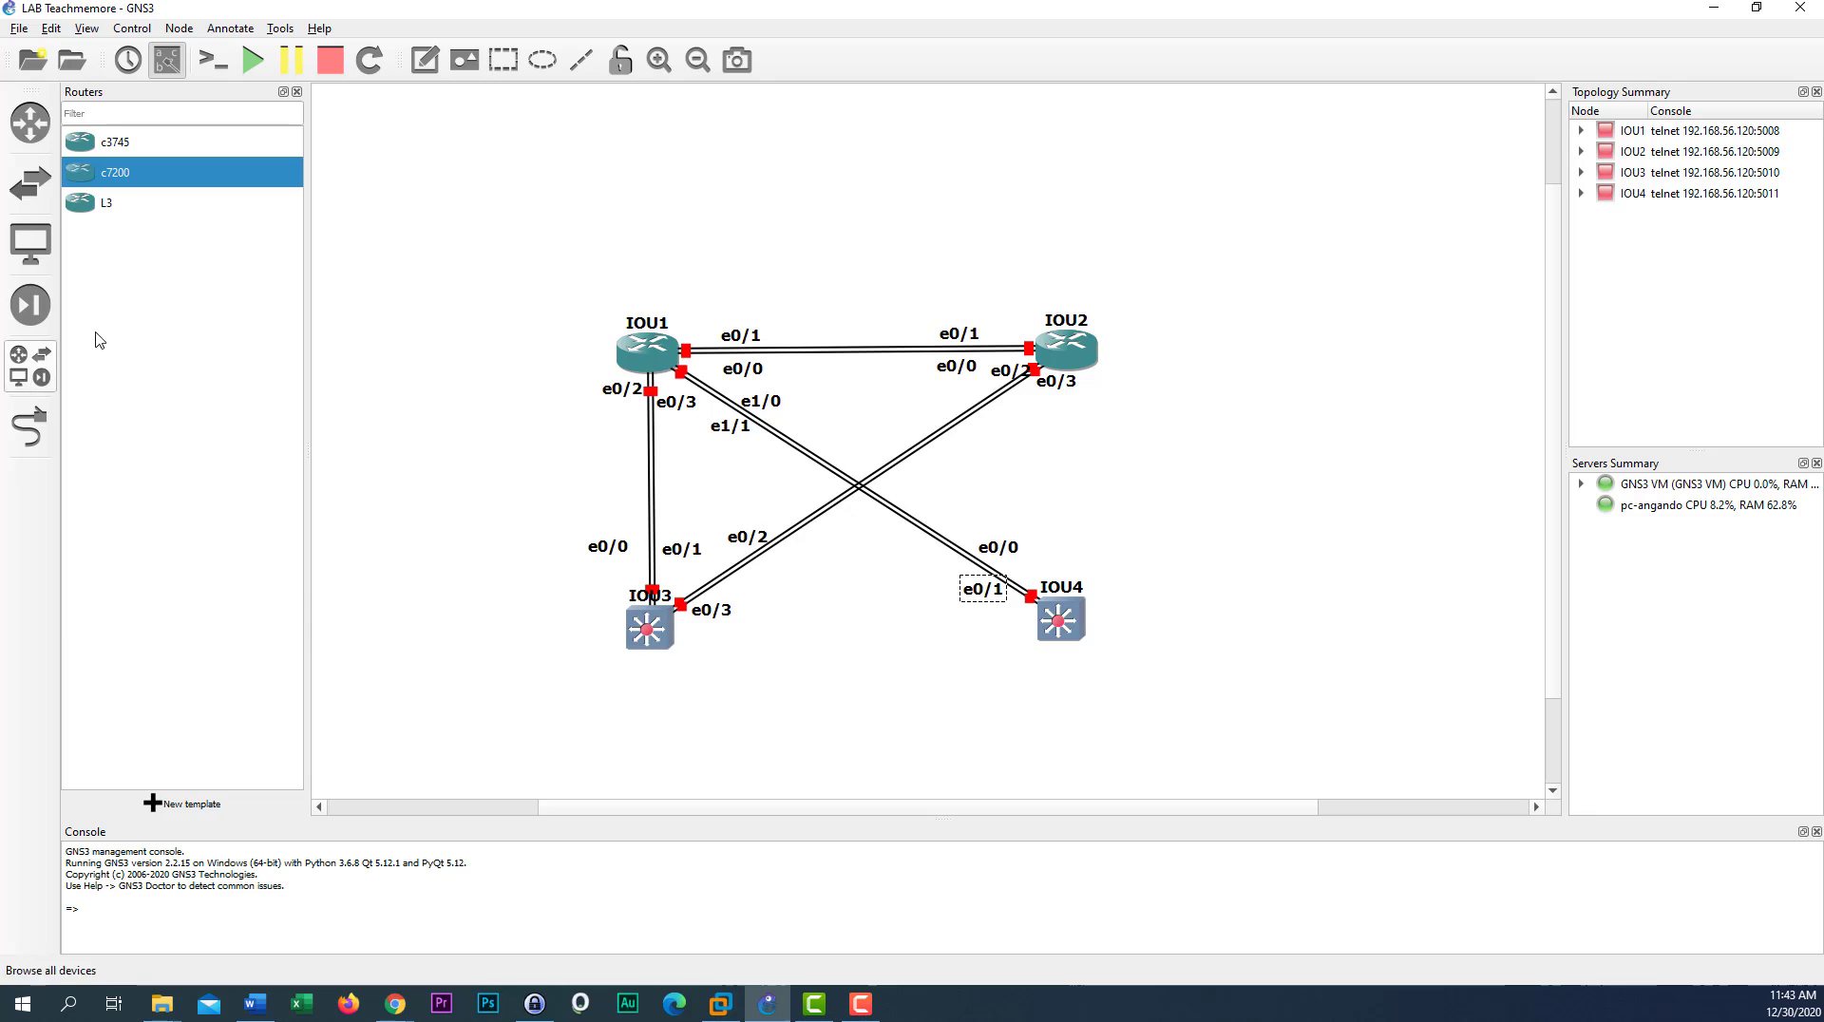
Leave link mode and move IOU2's e0/3 label just below the diagonal links to IOU3
left_click(30, 427)
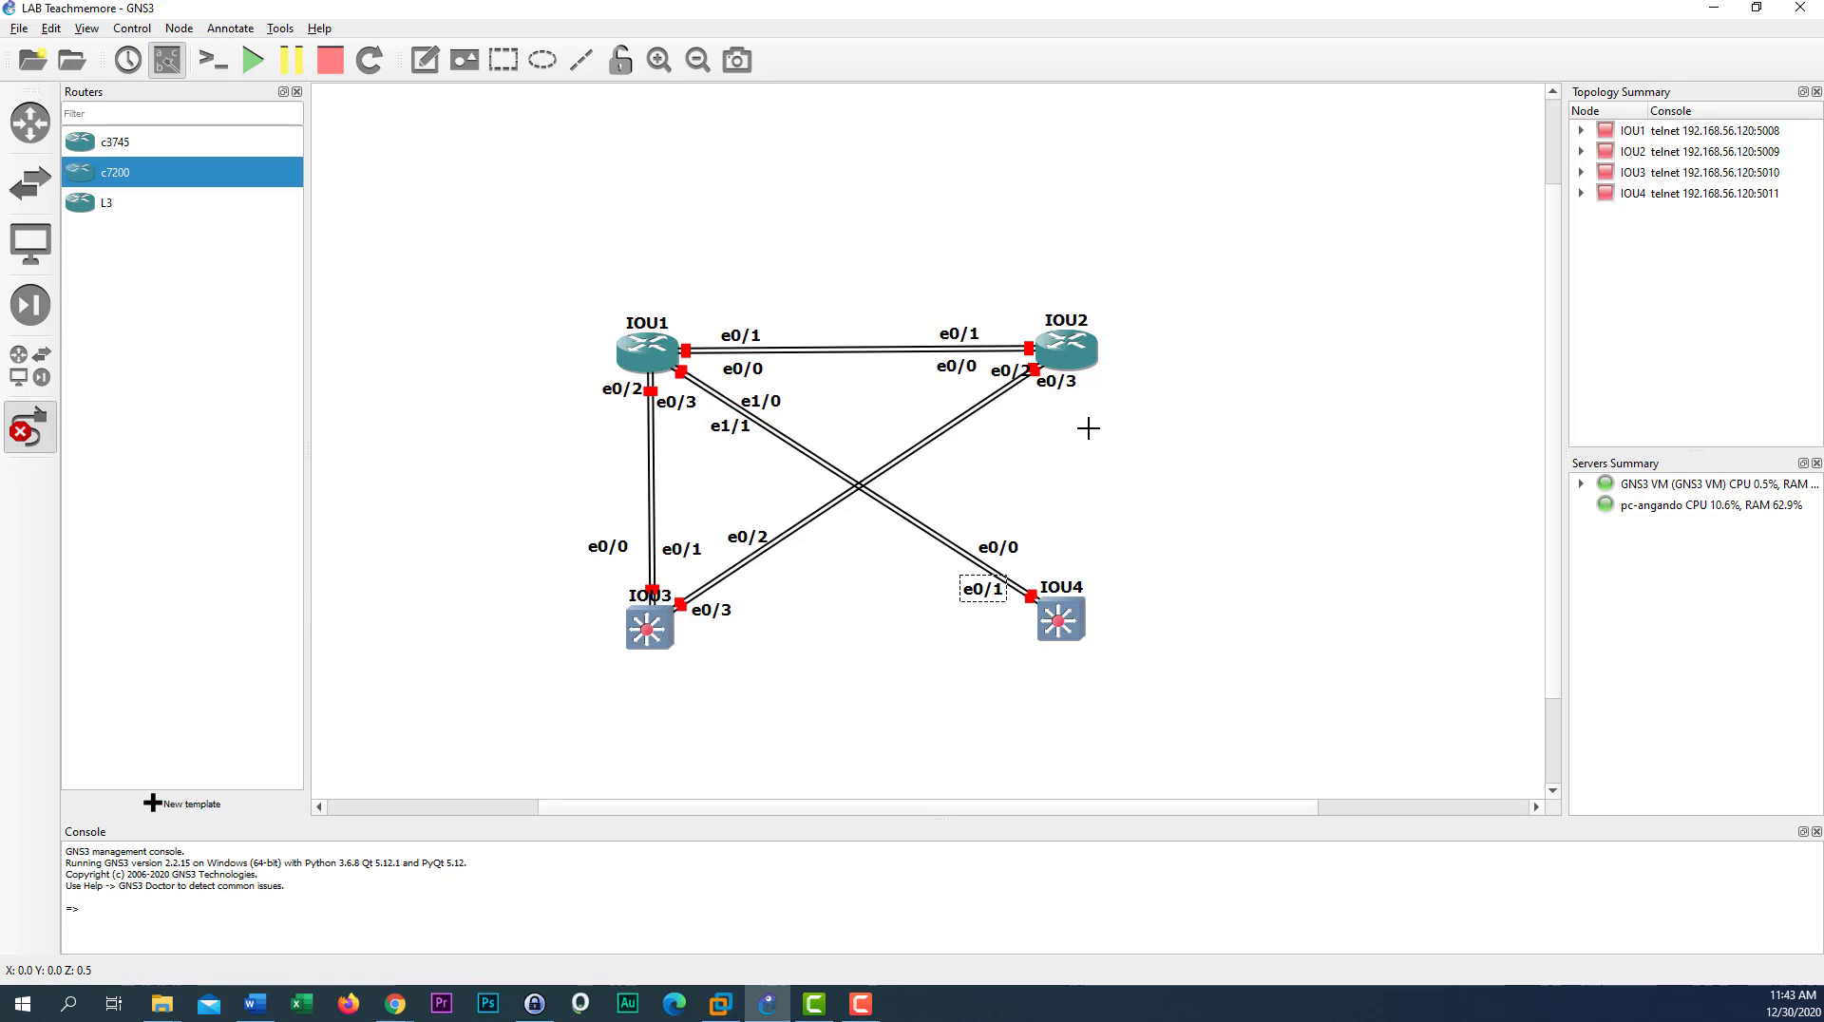
left_click(34, 432)
left_click_drag(1056, 390, 1016, 418)
Link Ethernet1/0 of router IOU2 to Ethernet0/2 of switch IOU4
left_click(31, 428)
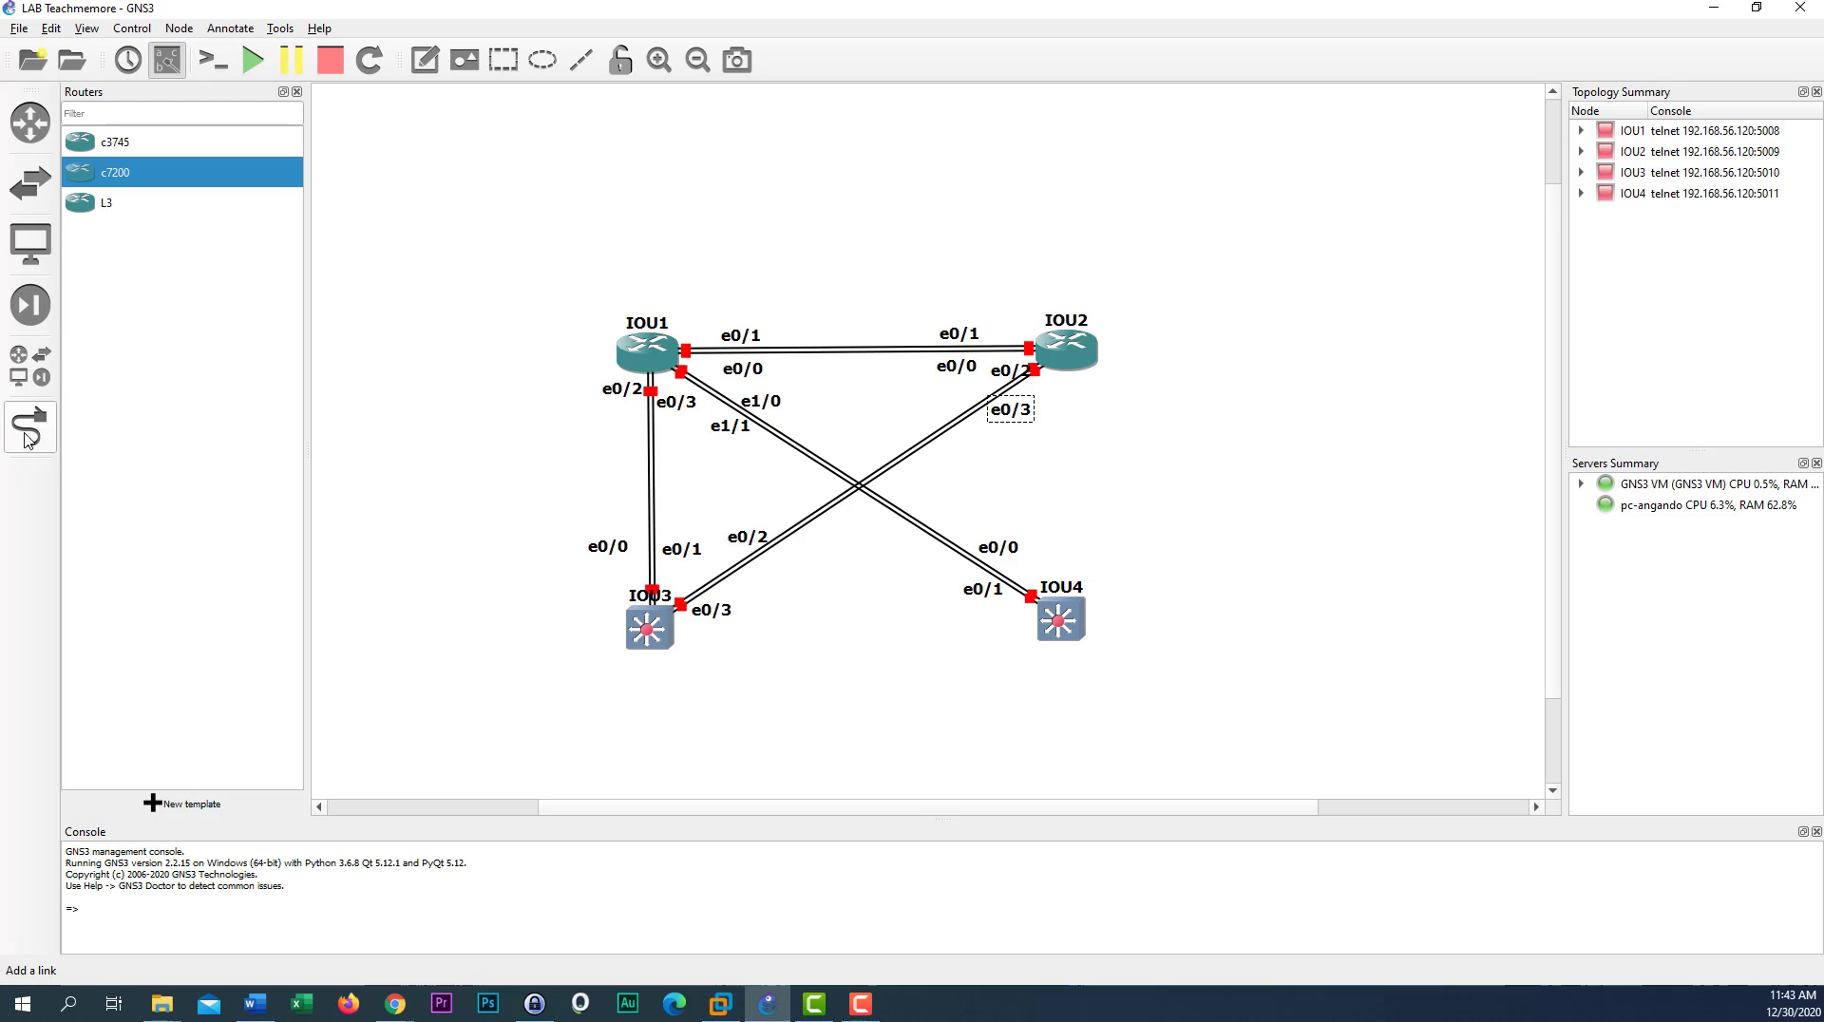
left_click(1056, 369)
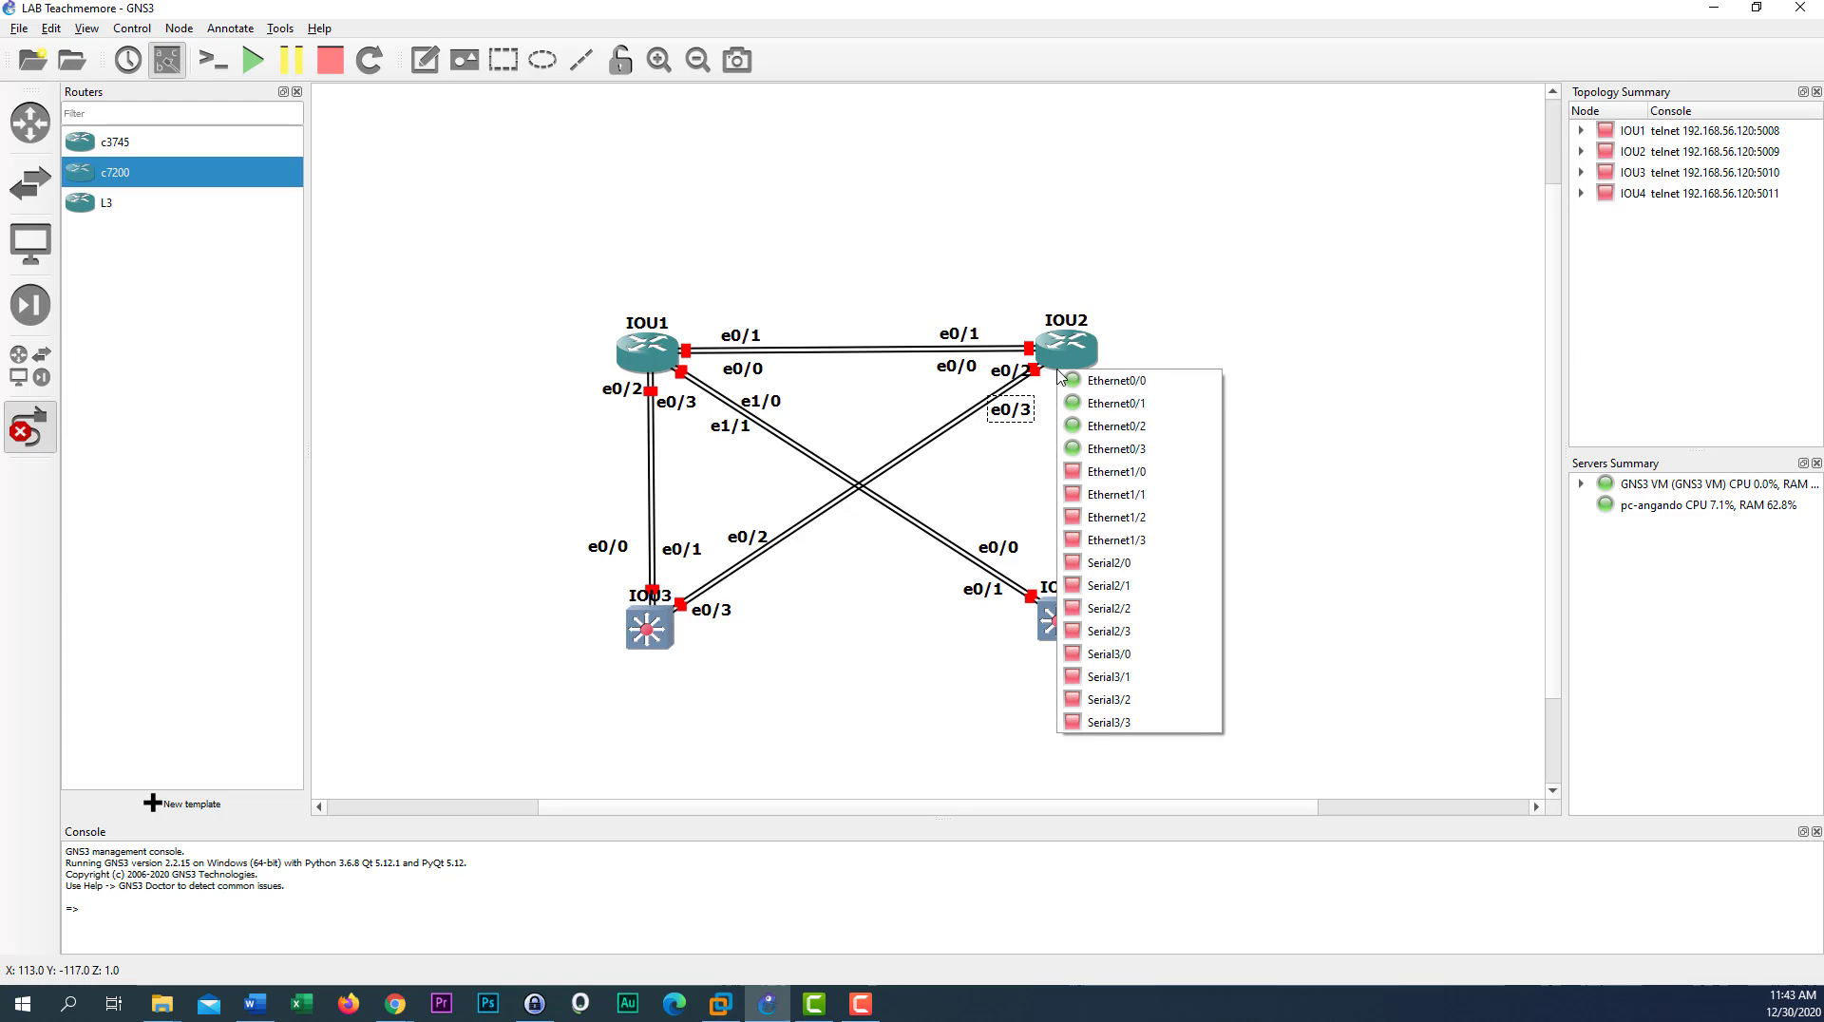
left_click(1093, 479)
left_click(1062, 601)
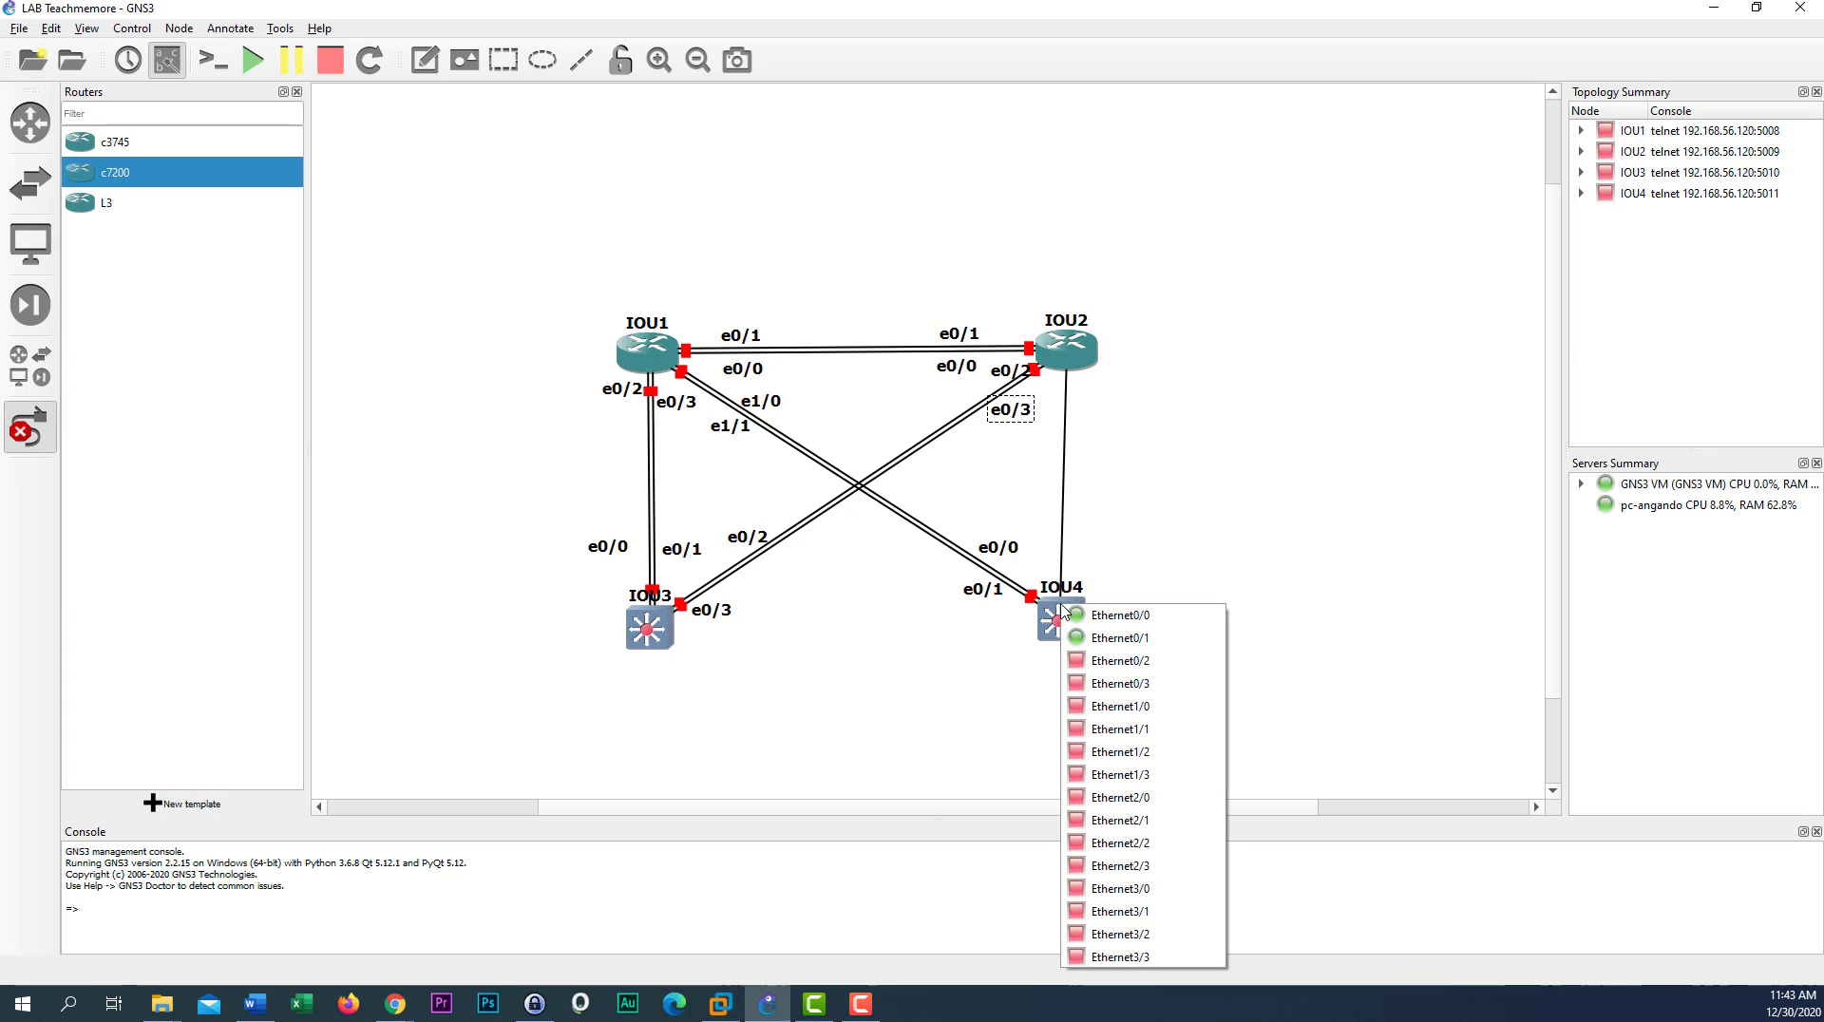
left_click(1093, 648)
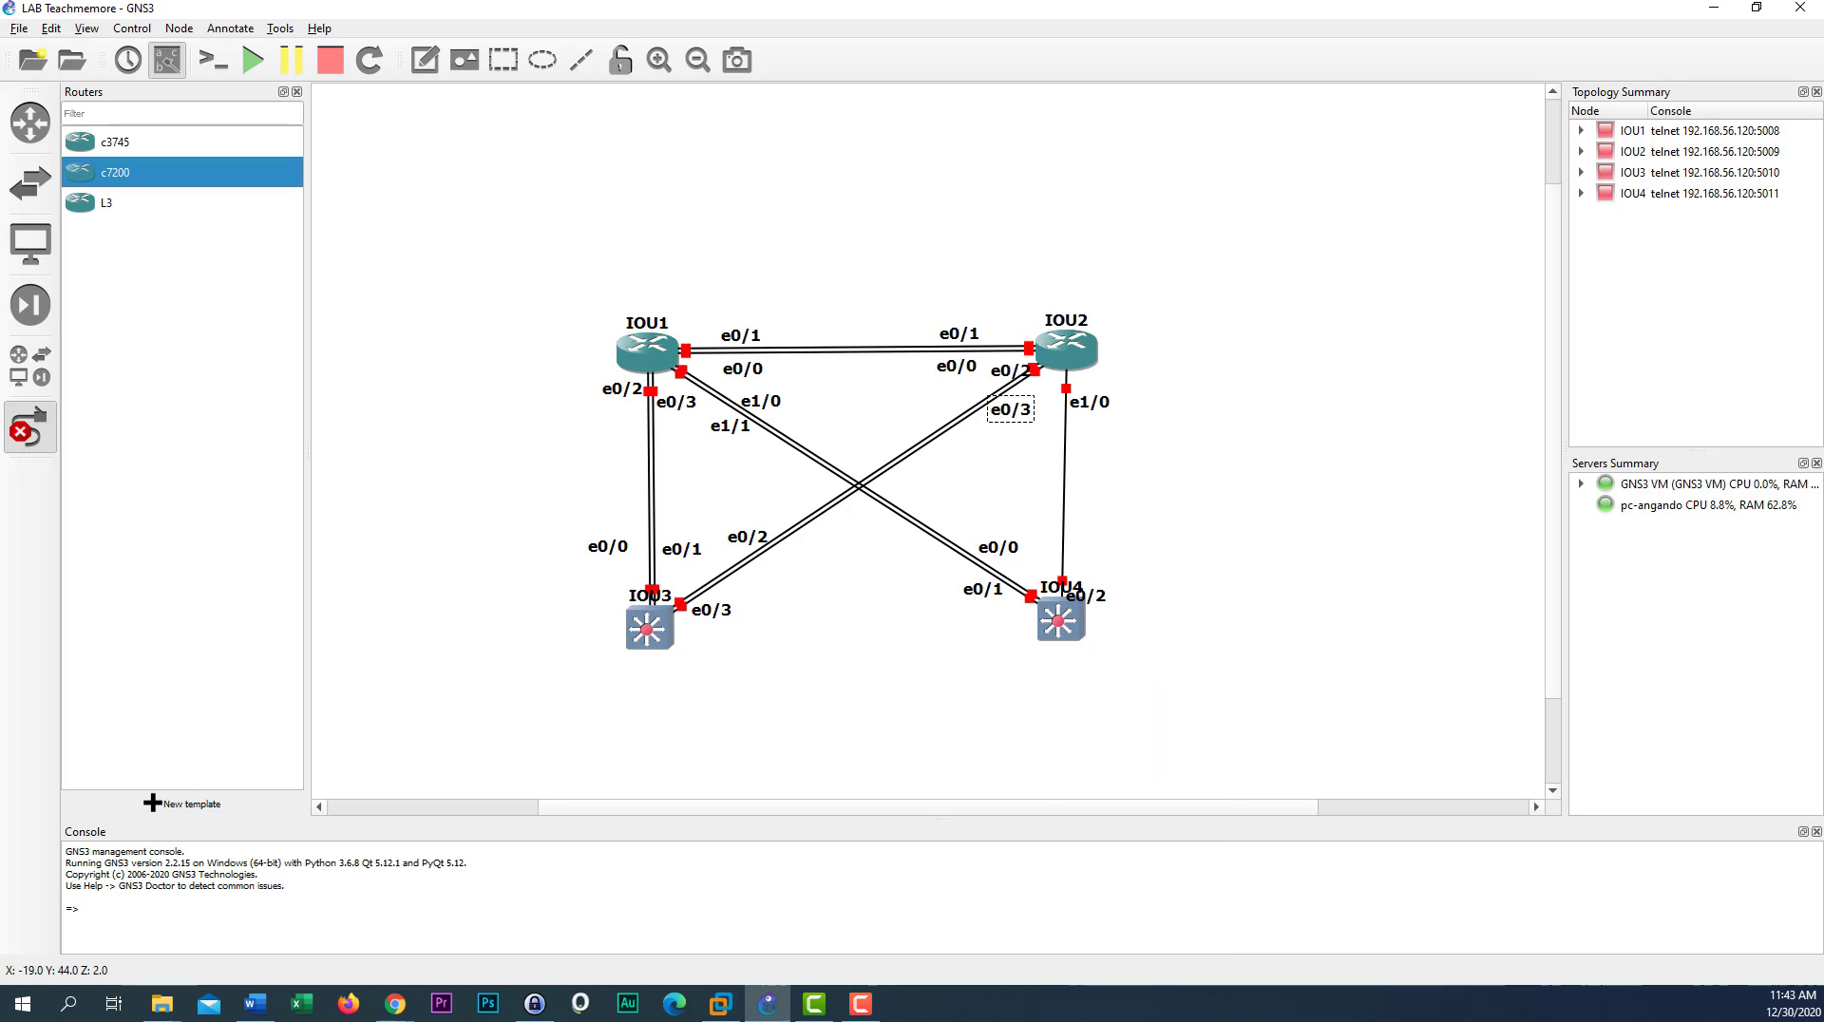
Stop adding links, align switch IOU4 directly beneath IOU2, and place its e0/2 label to the right of the vertical link
left_click(30, 427)
mouse_move(1103, 602)
left_mouse_down()
mouse_move(1114, 581)
mouse_move(1087, 629)
left_mouse_up()
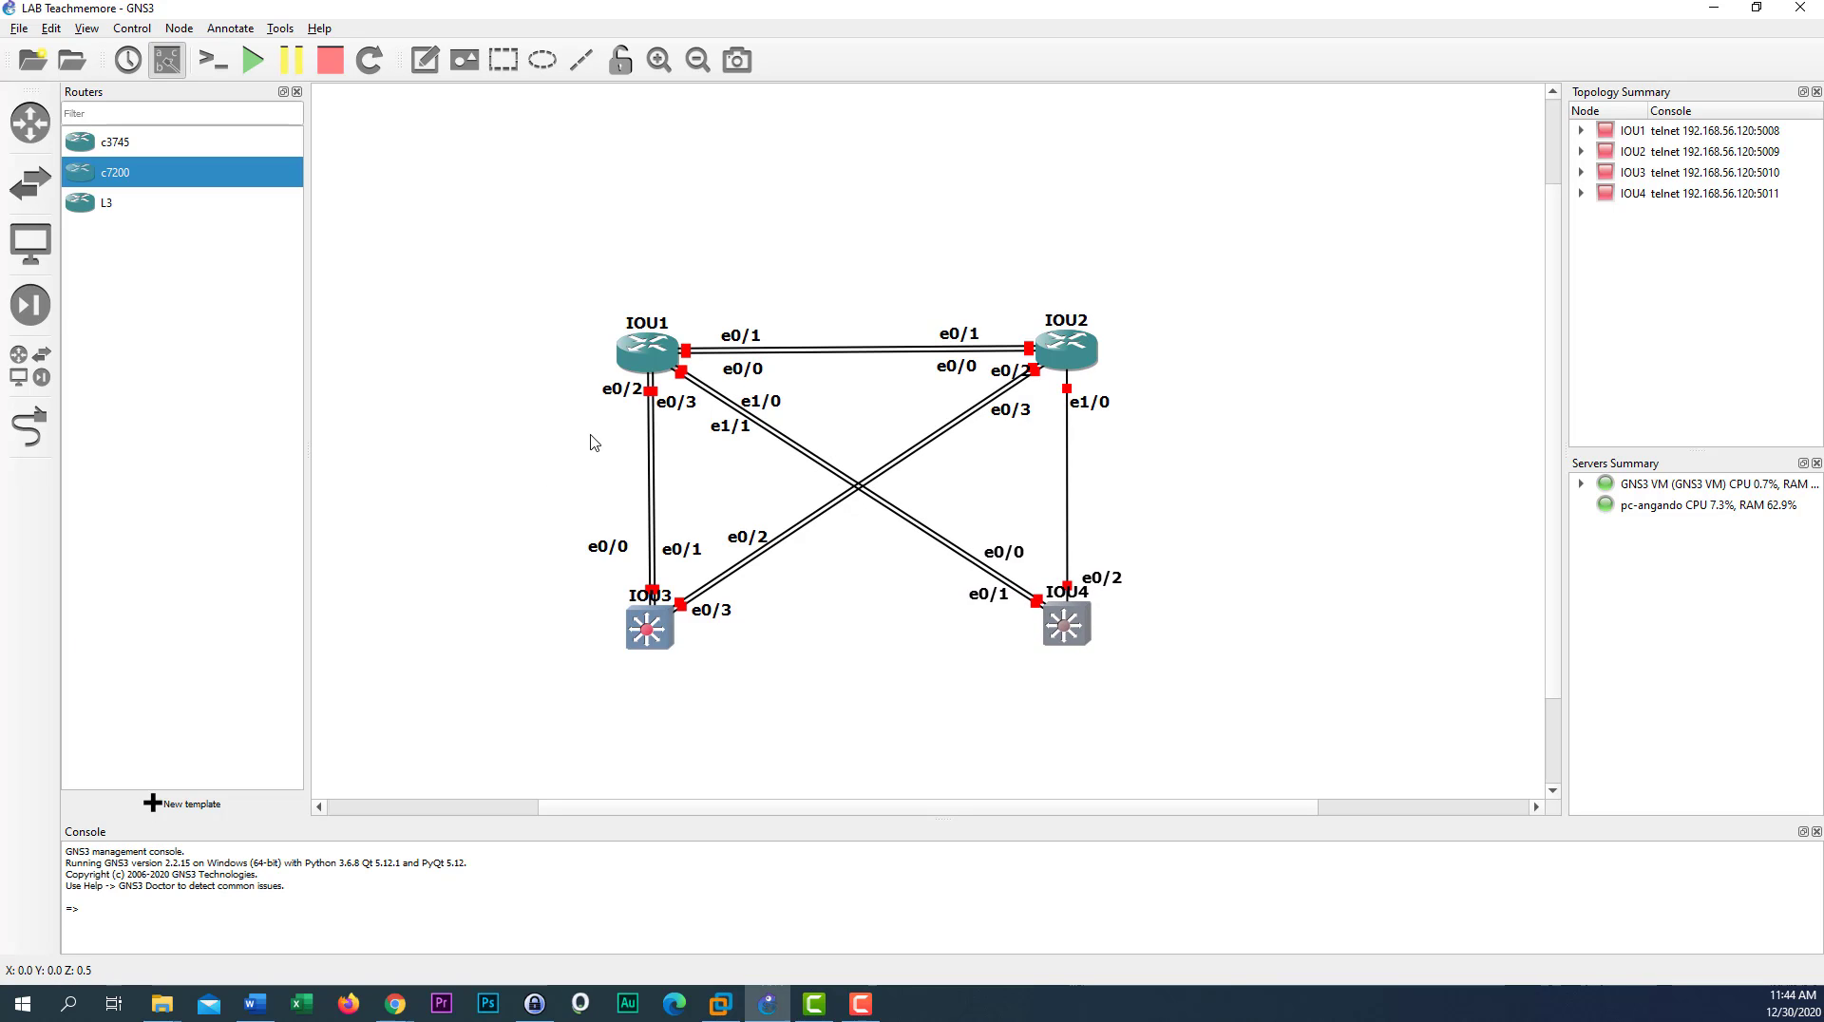
Add a second link between IOU2 and IOU4, from IOU2 Ethernet1/1 to IOU4 Ethernet0/3
left_click(29, 428)
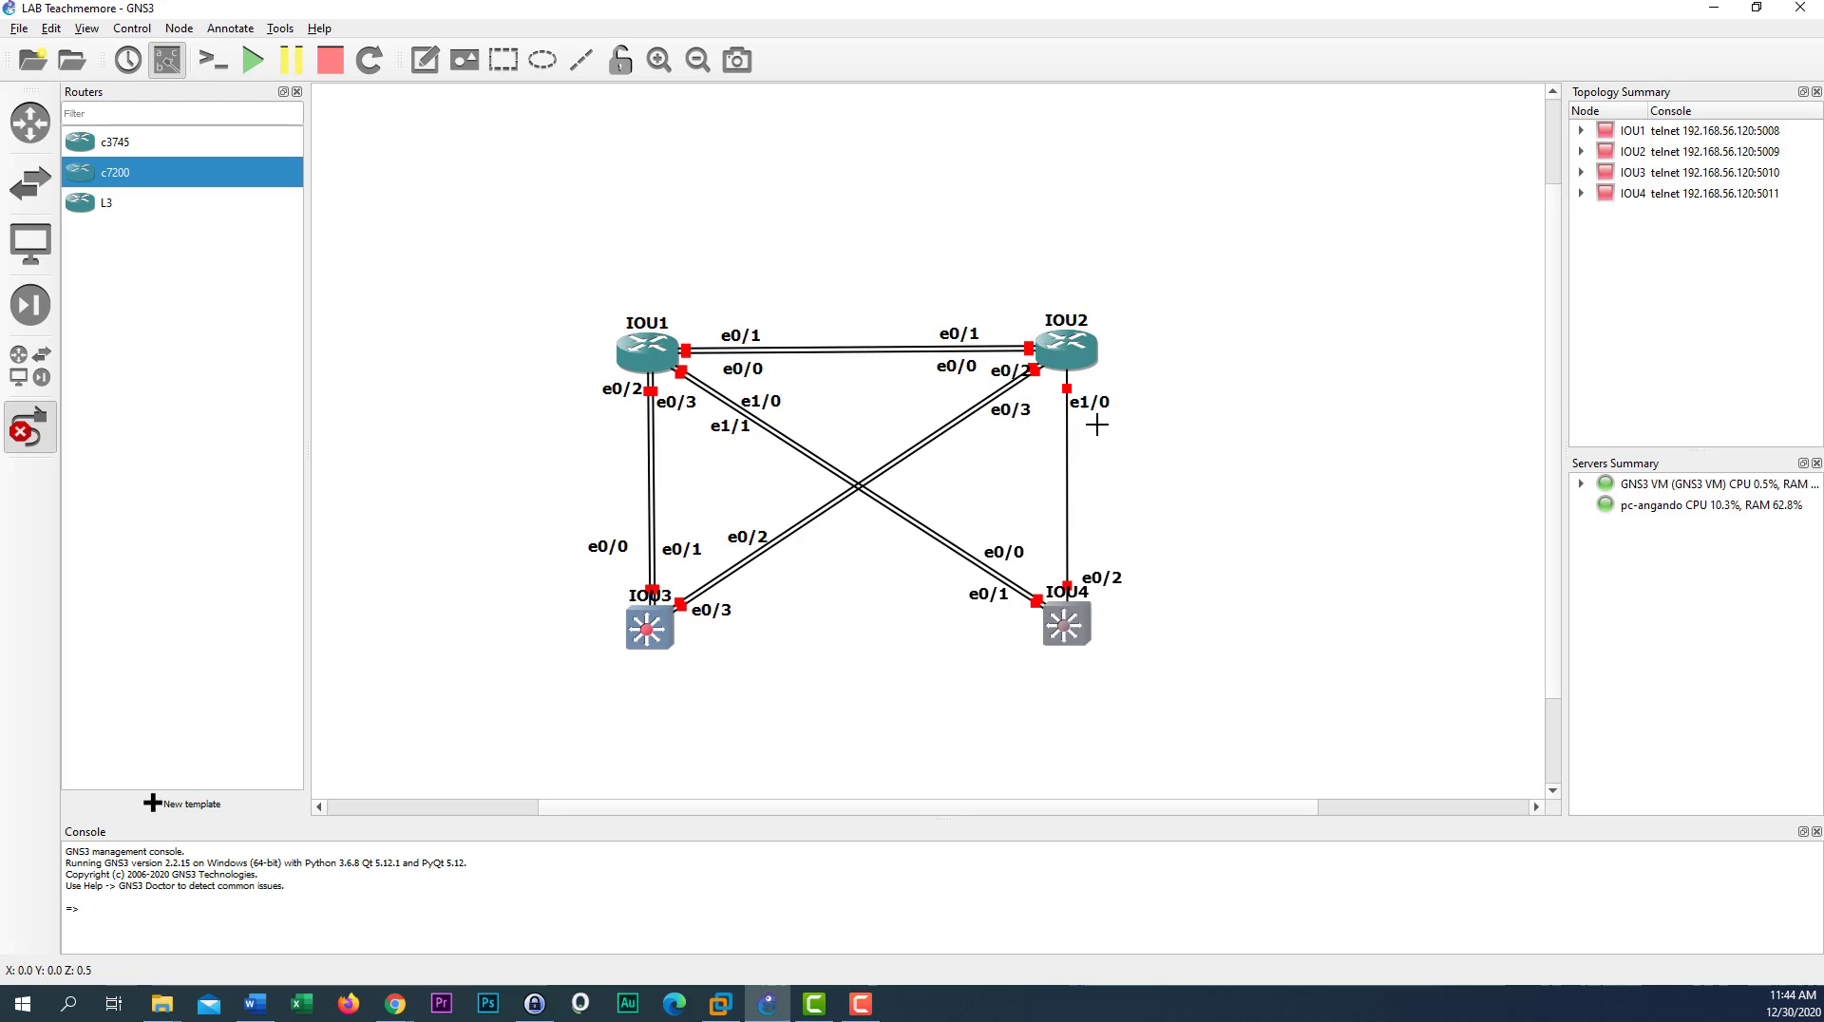
left_click(1054, 365)
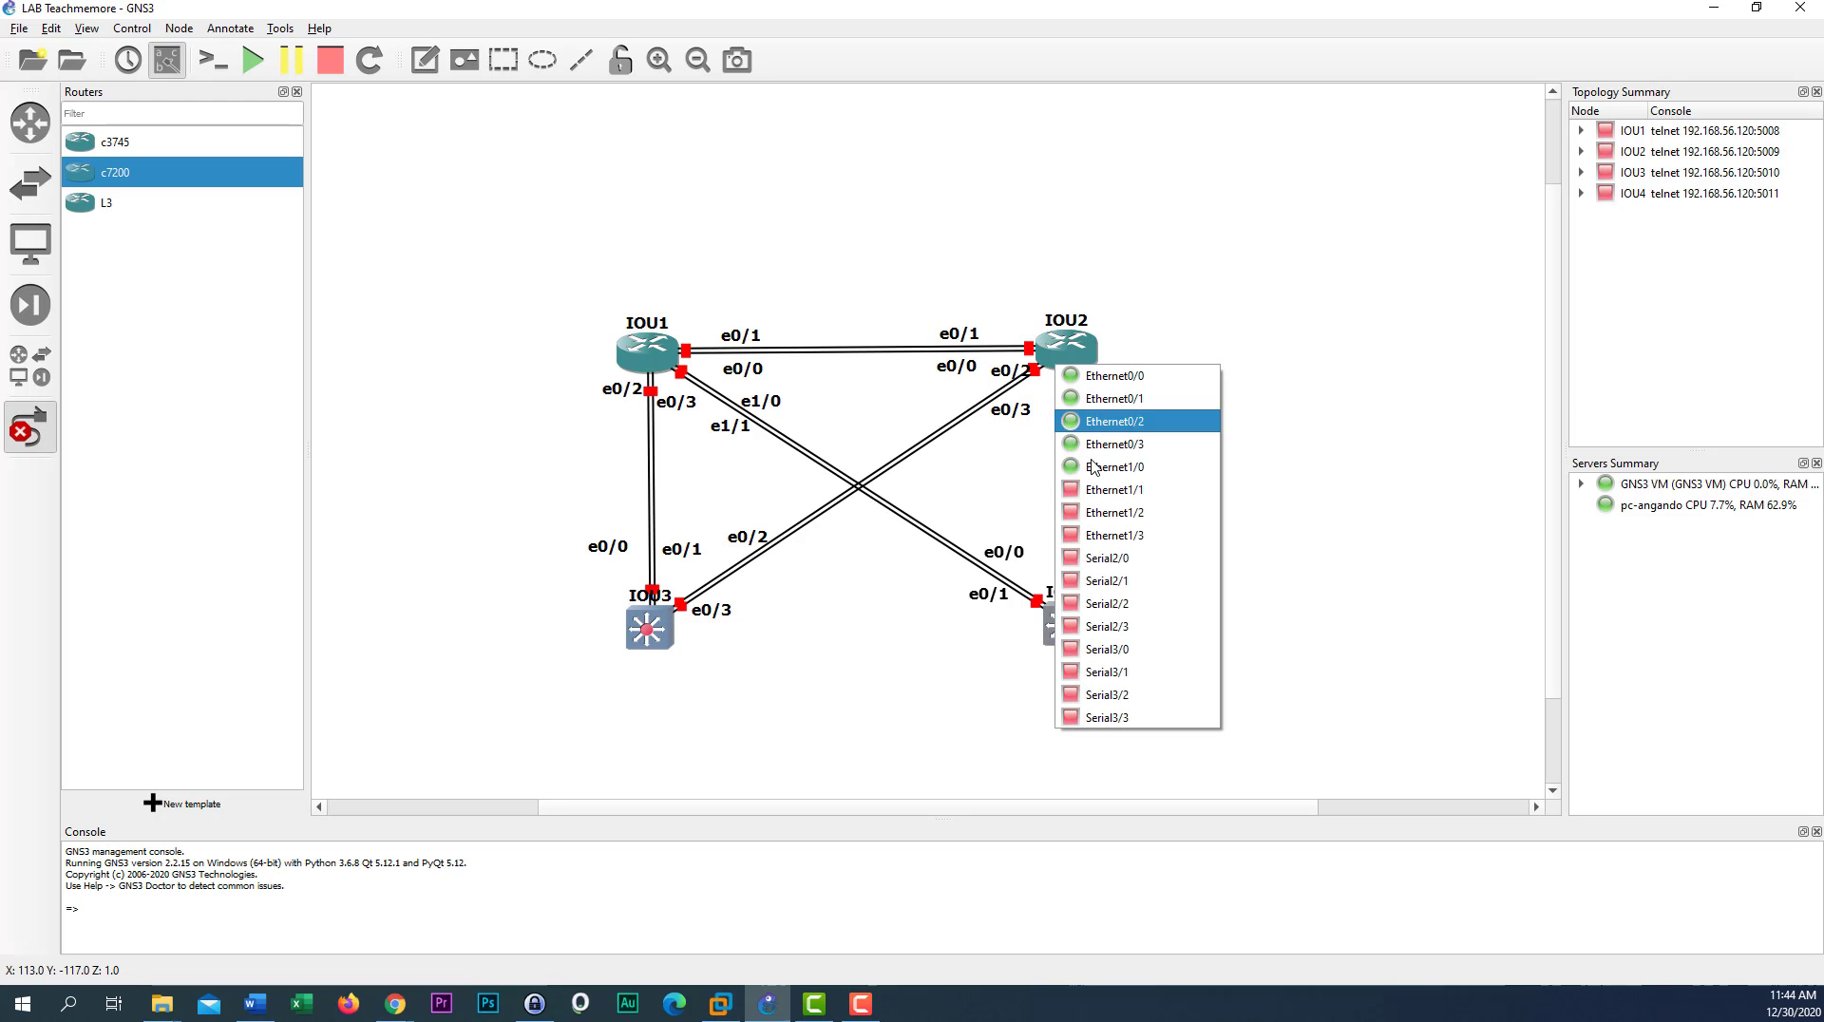
left_click(1095, 467)
left_click(1057, 608)
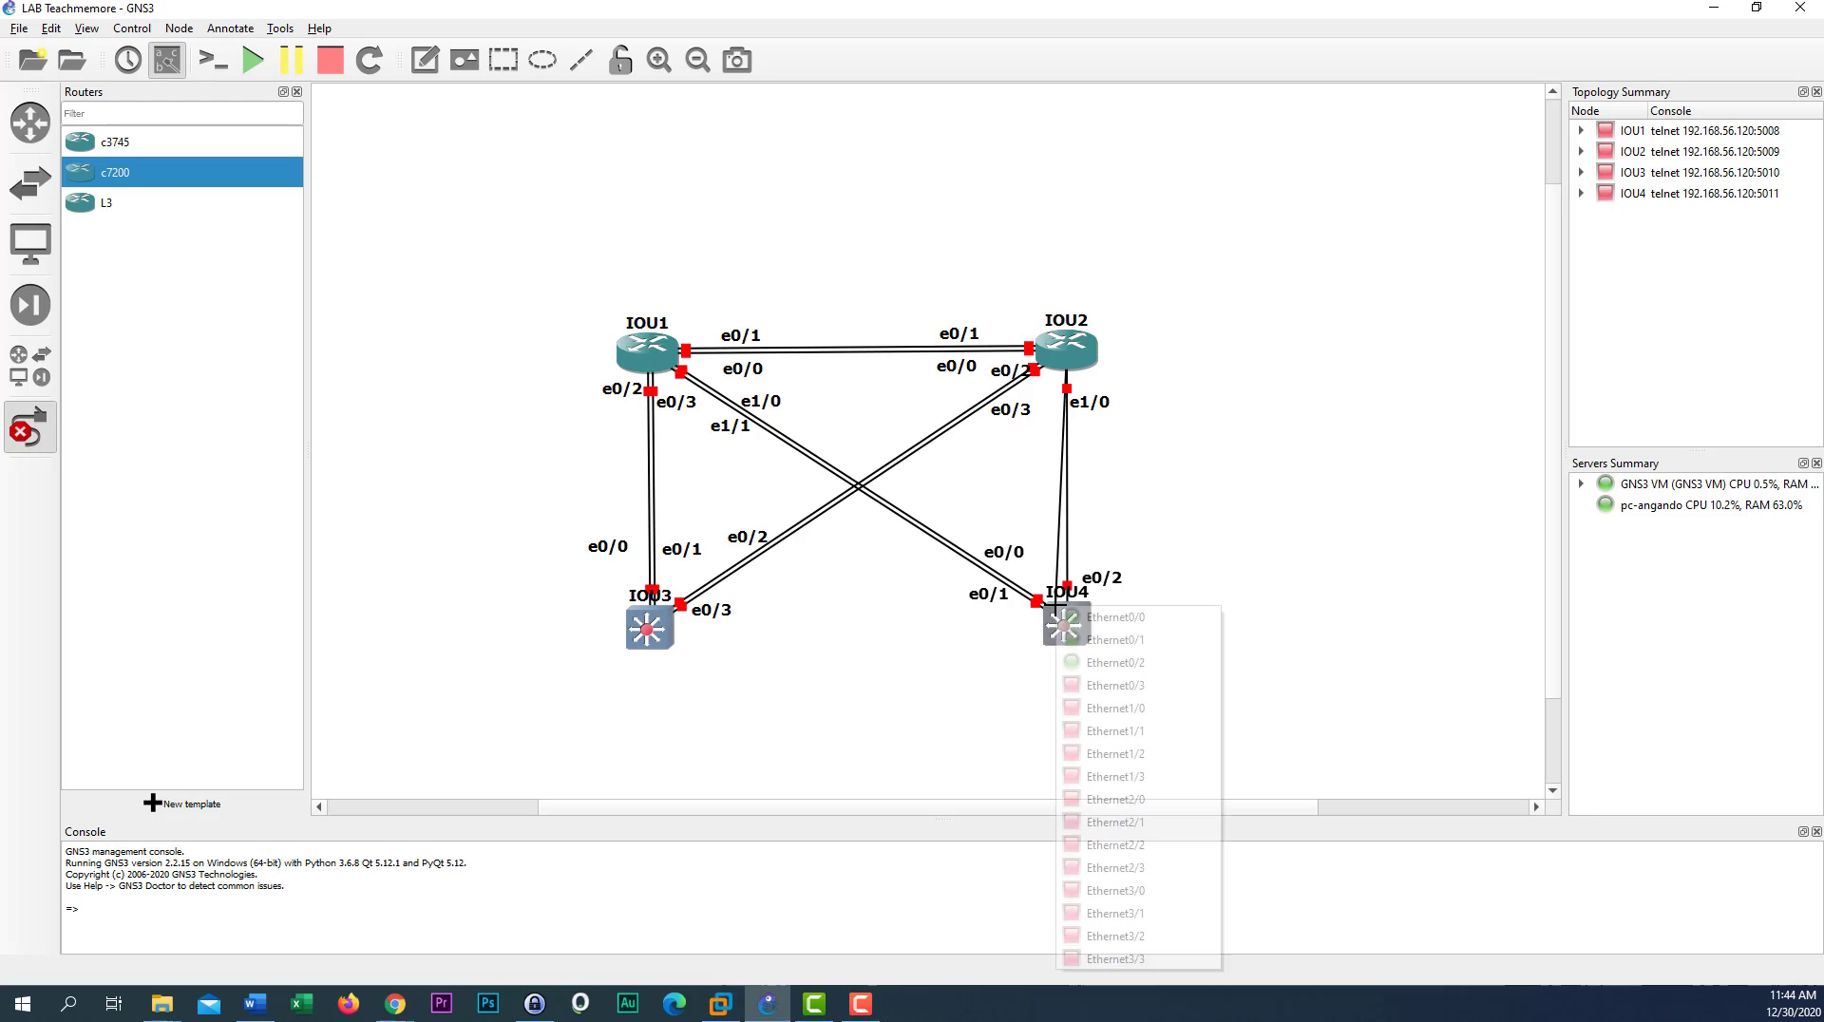
left_click(1078, 685)
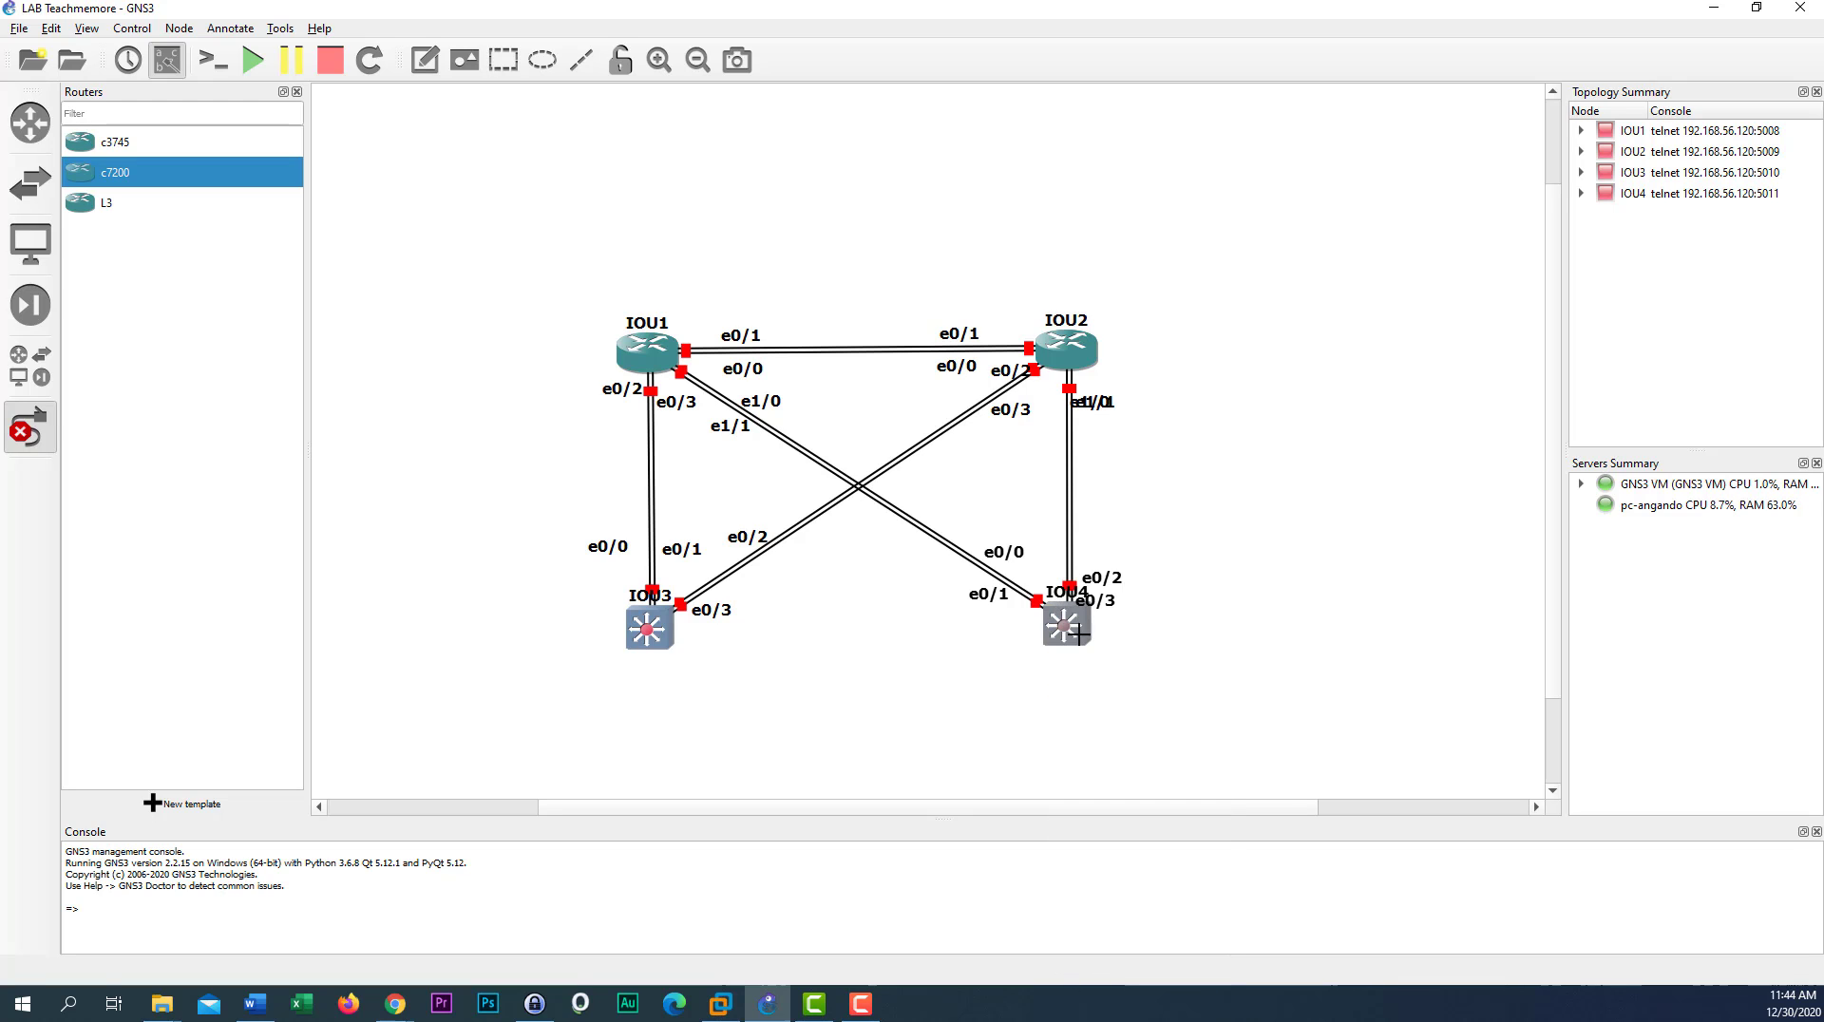
Stop adding links and separate the IOU2–IOU4 labels: e1/1 and e0/3 left of the vertical links, e1/0 and e0/2 right of them
left_click(43, 437)
left_click_drag(1102, 605, 1057, 514)
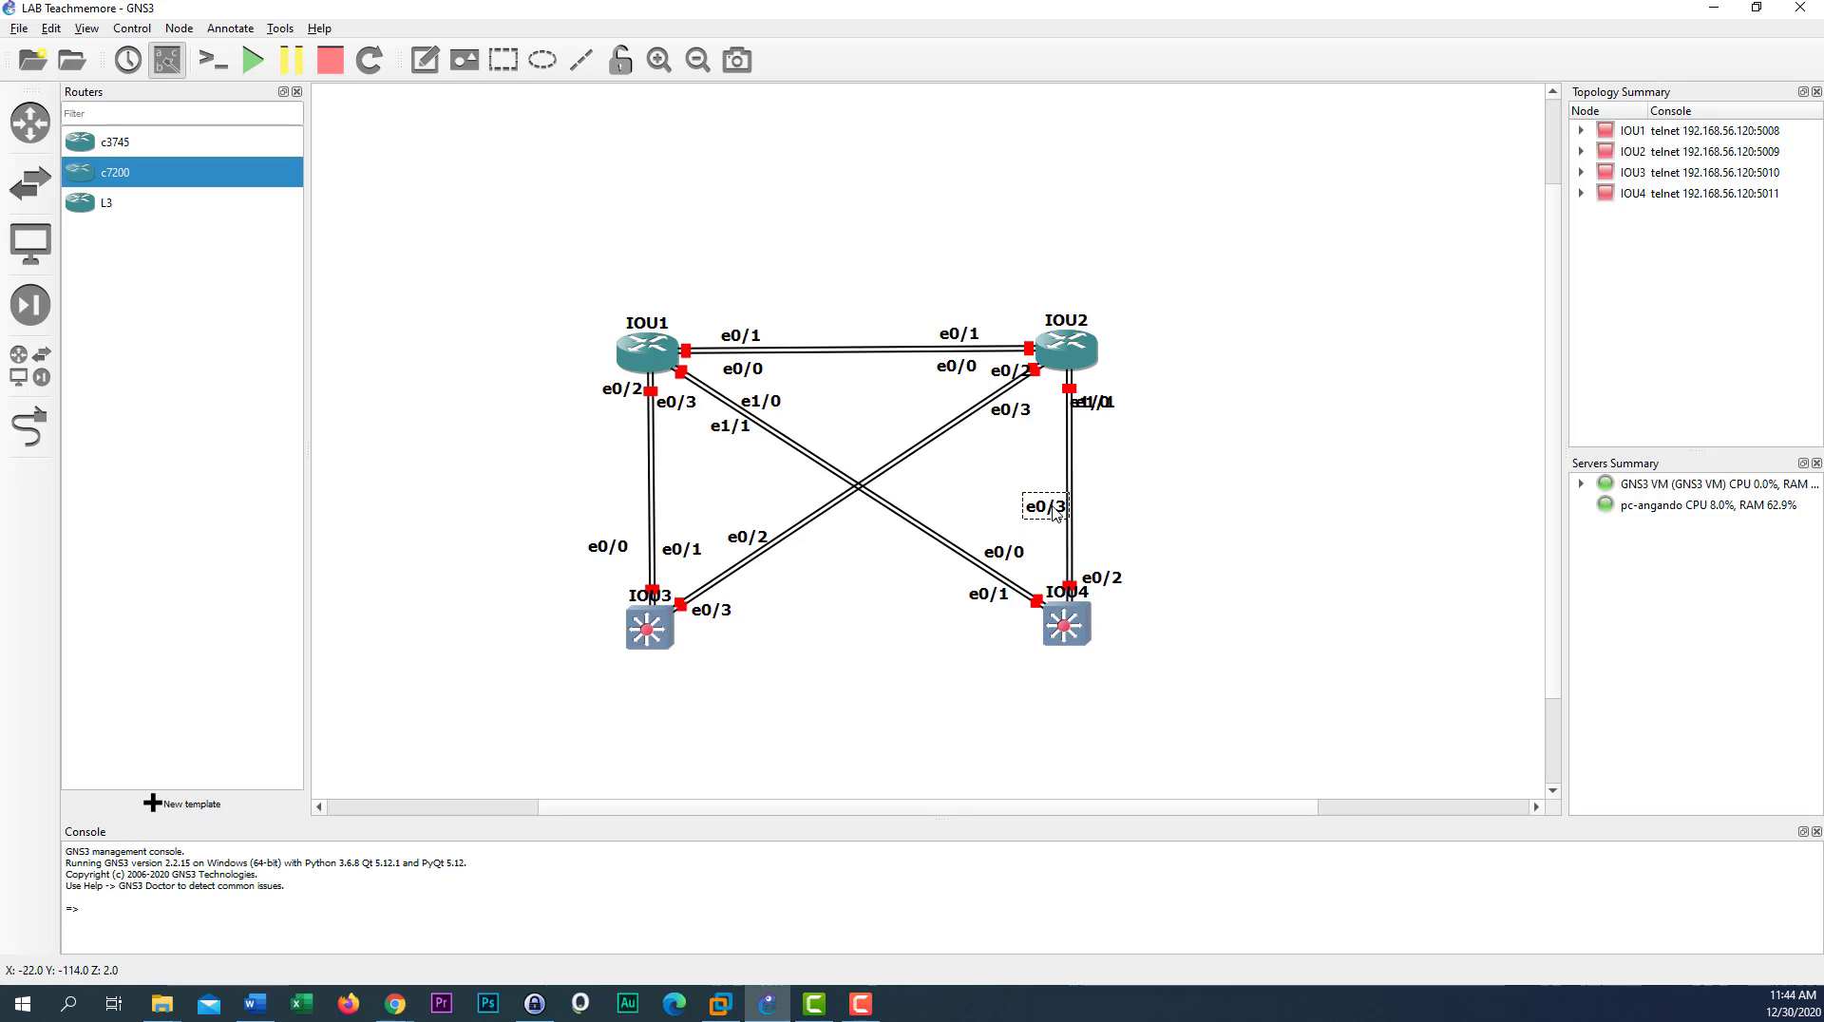
left_click_drag(1109, 580, 1108, 571)
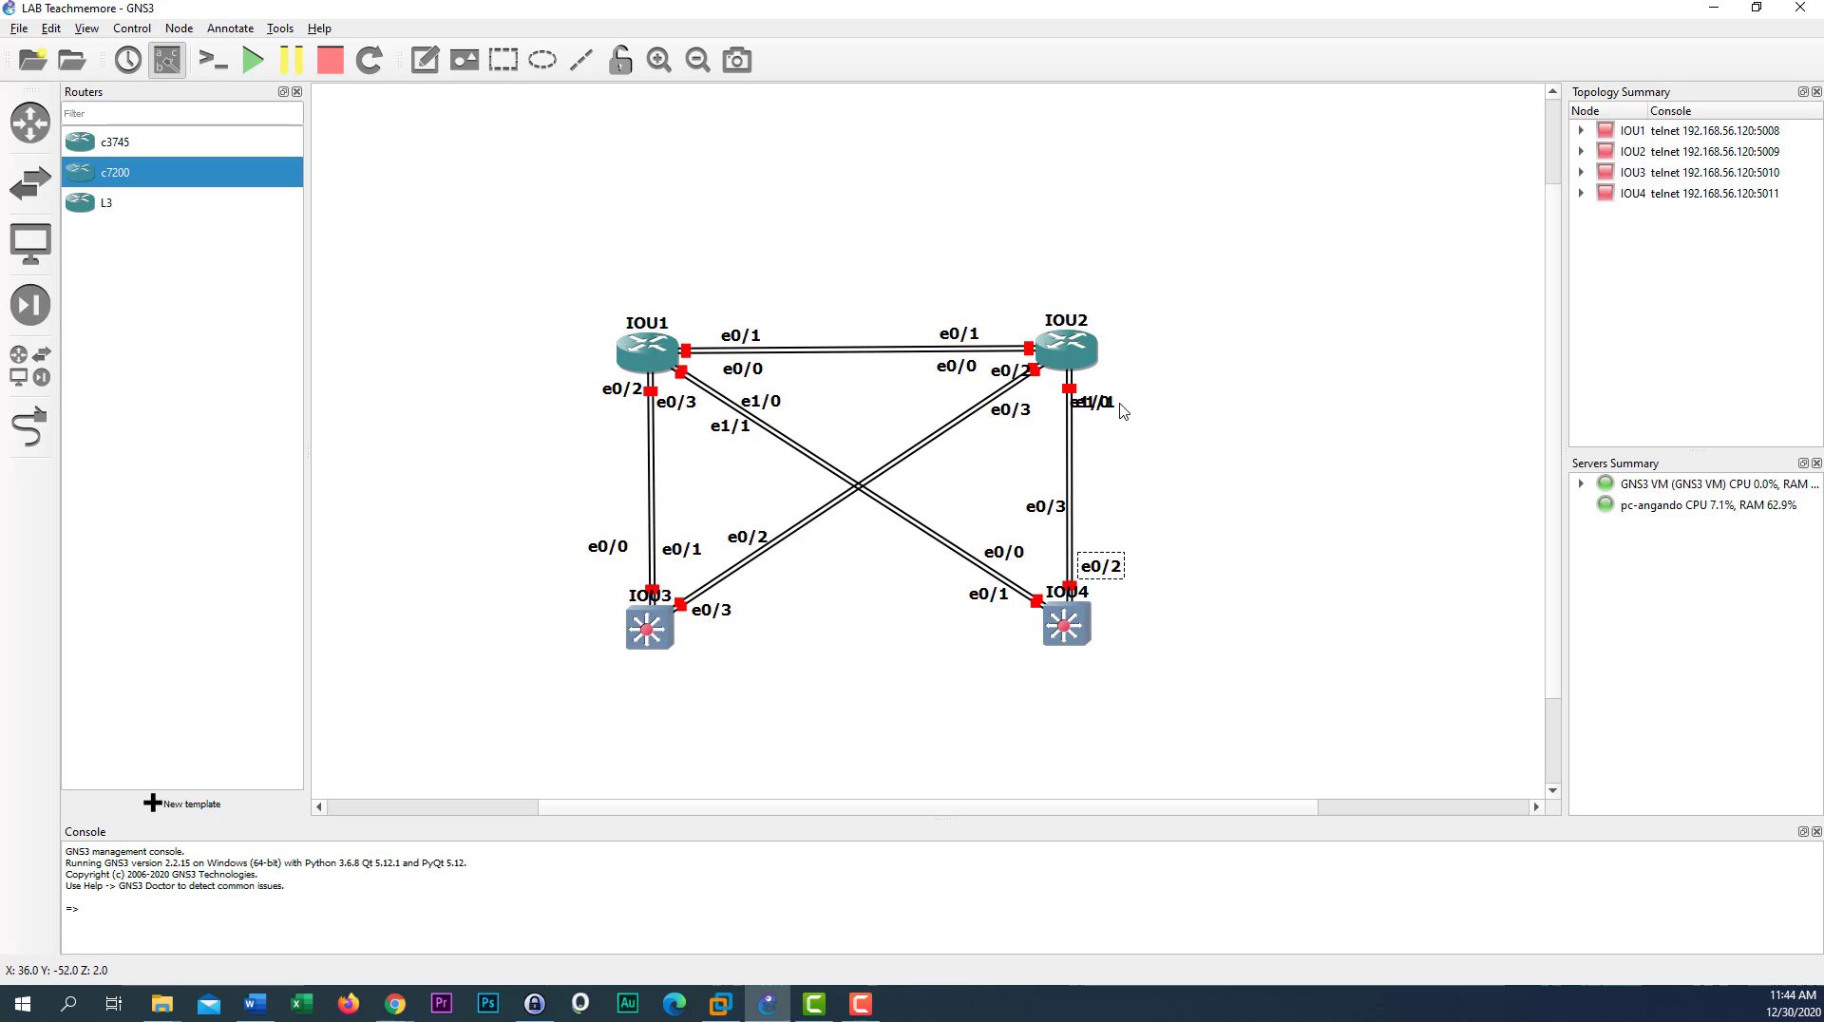
mouse_move(1107, 413)
left_mouse_down()
mouse_move(1113, 443)
mouse_move(1060, 432)
mouse_move(1058, 447)
mouse_move(1104, 428)
mouse_move(1113, 444)
left_mouse_up()
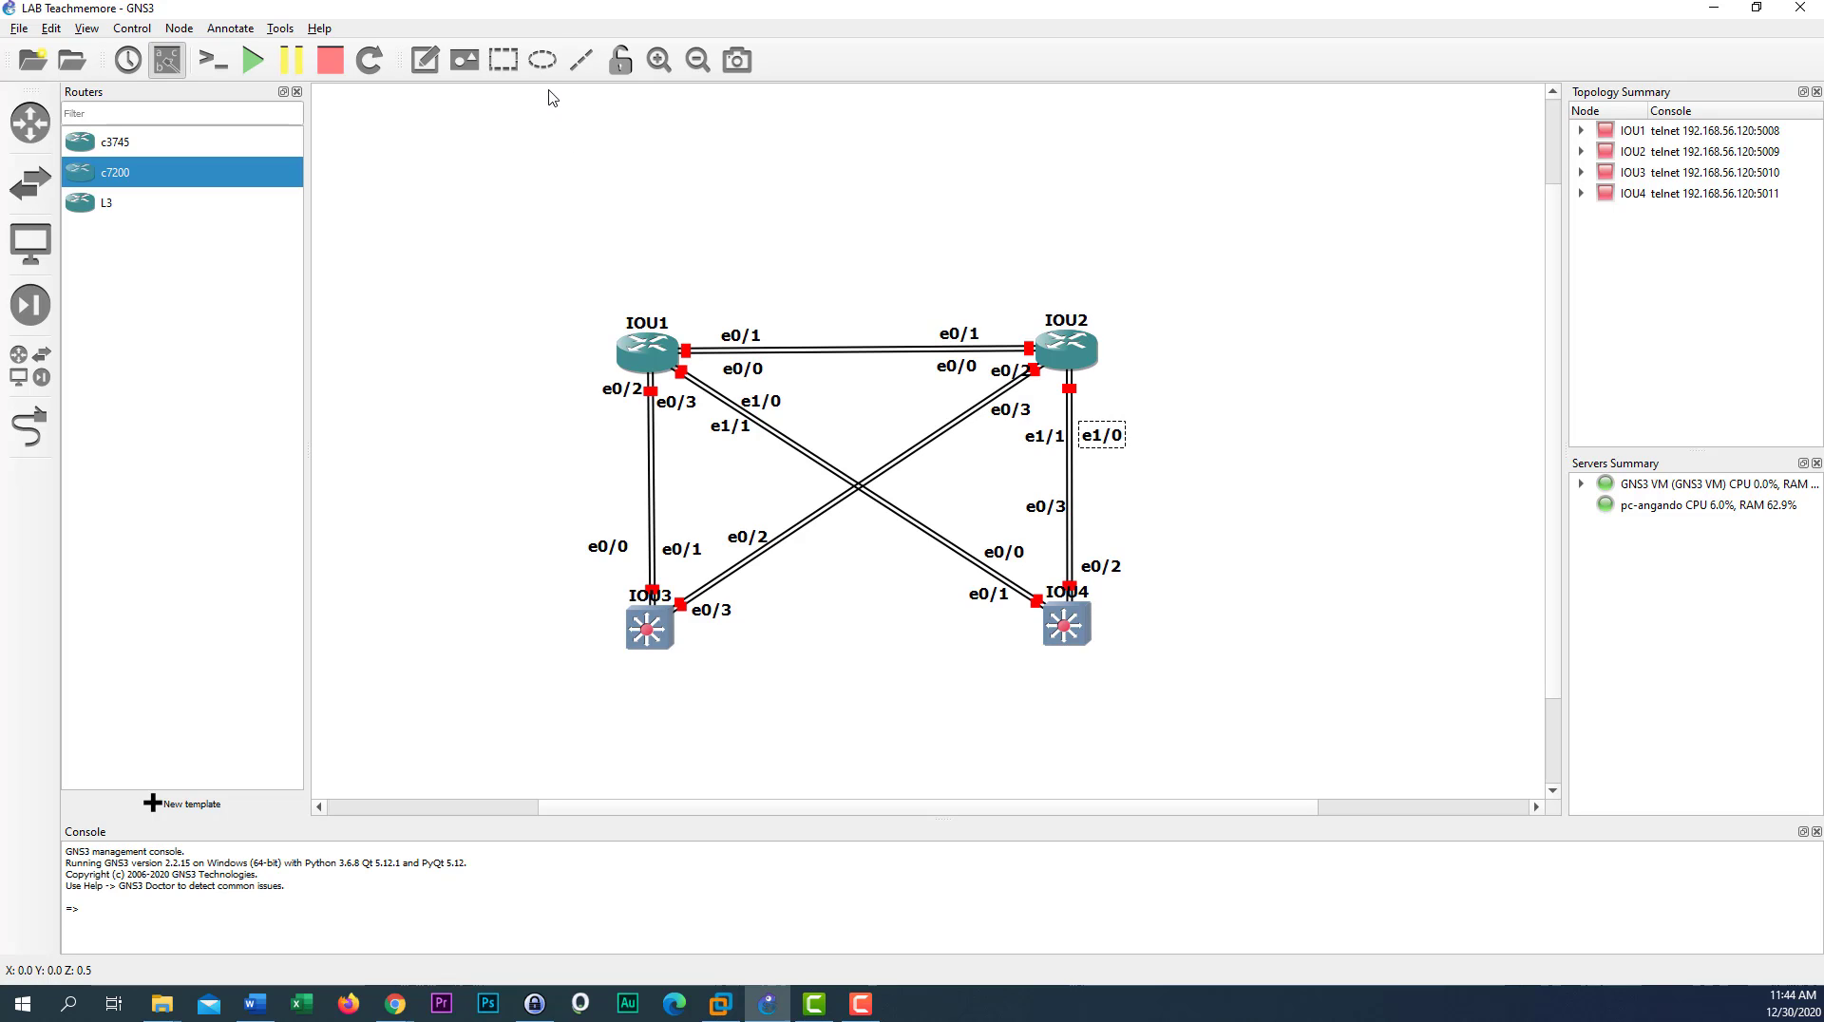
Draw an ellipse and shrink it to a small oval around the double diagonal link beside IOU3's e0/2 label
left_click(543, 59)
left_click(757, 498)
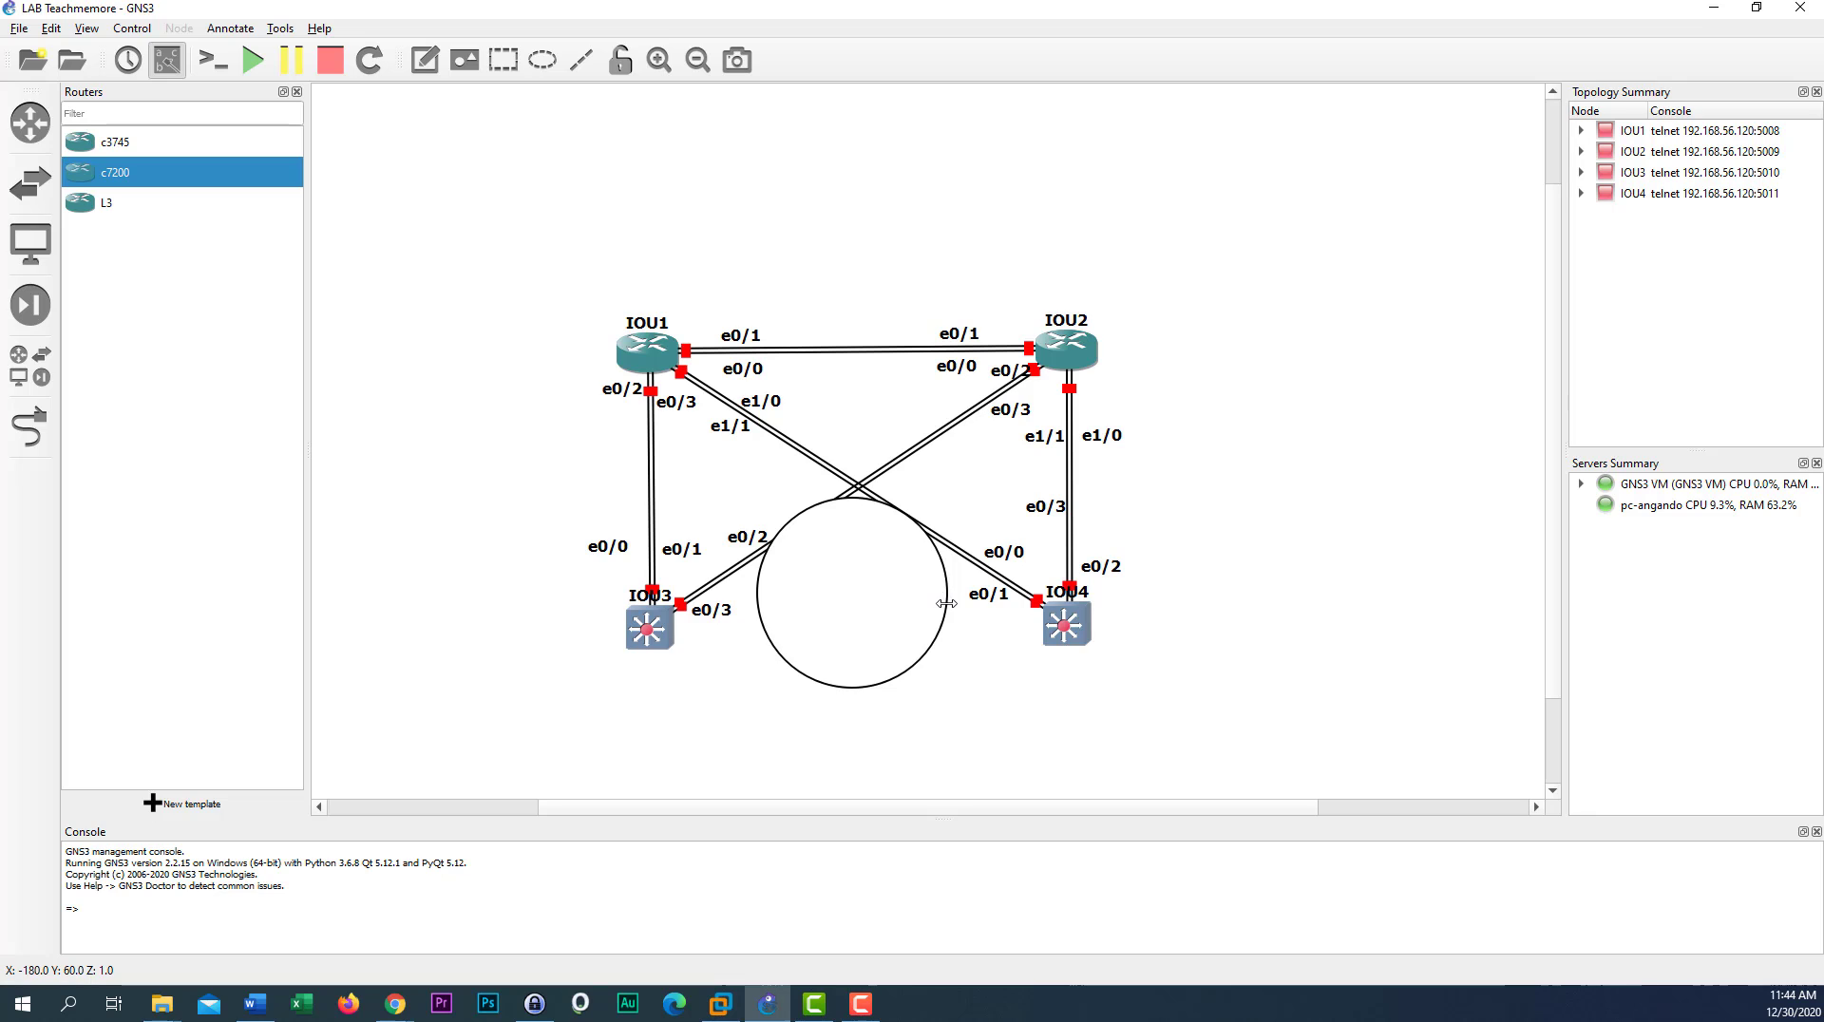
left_click_drag(948, 601, 813, 603)
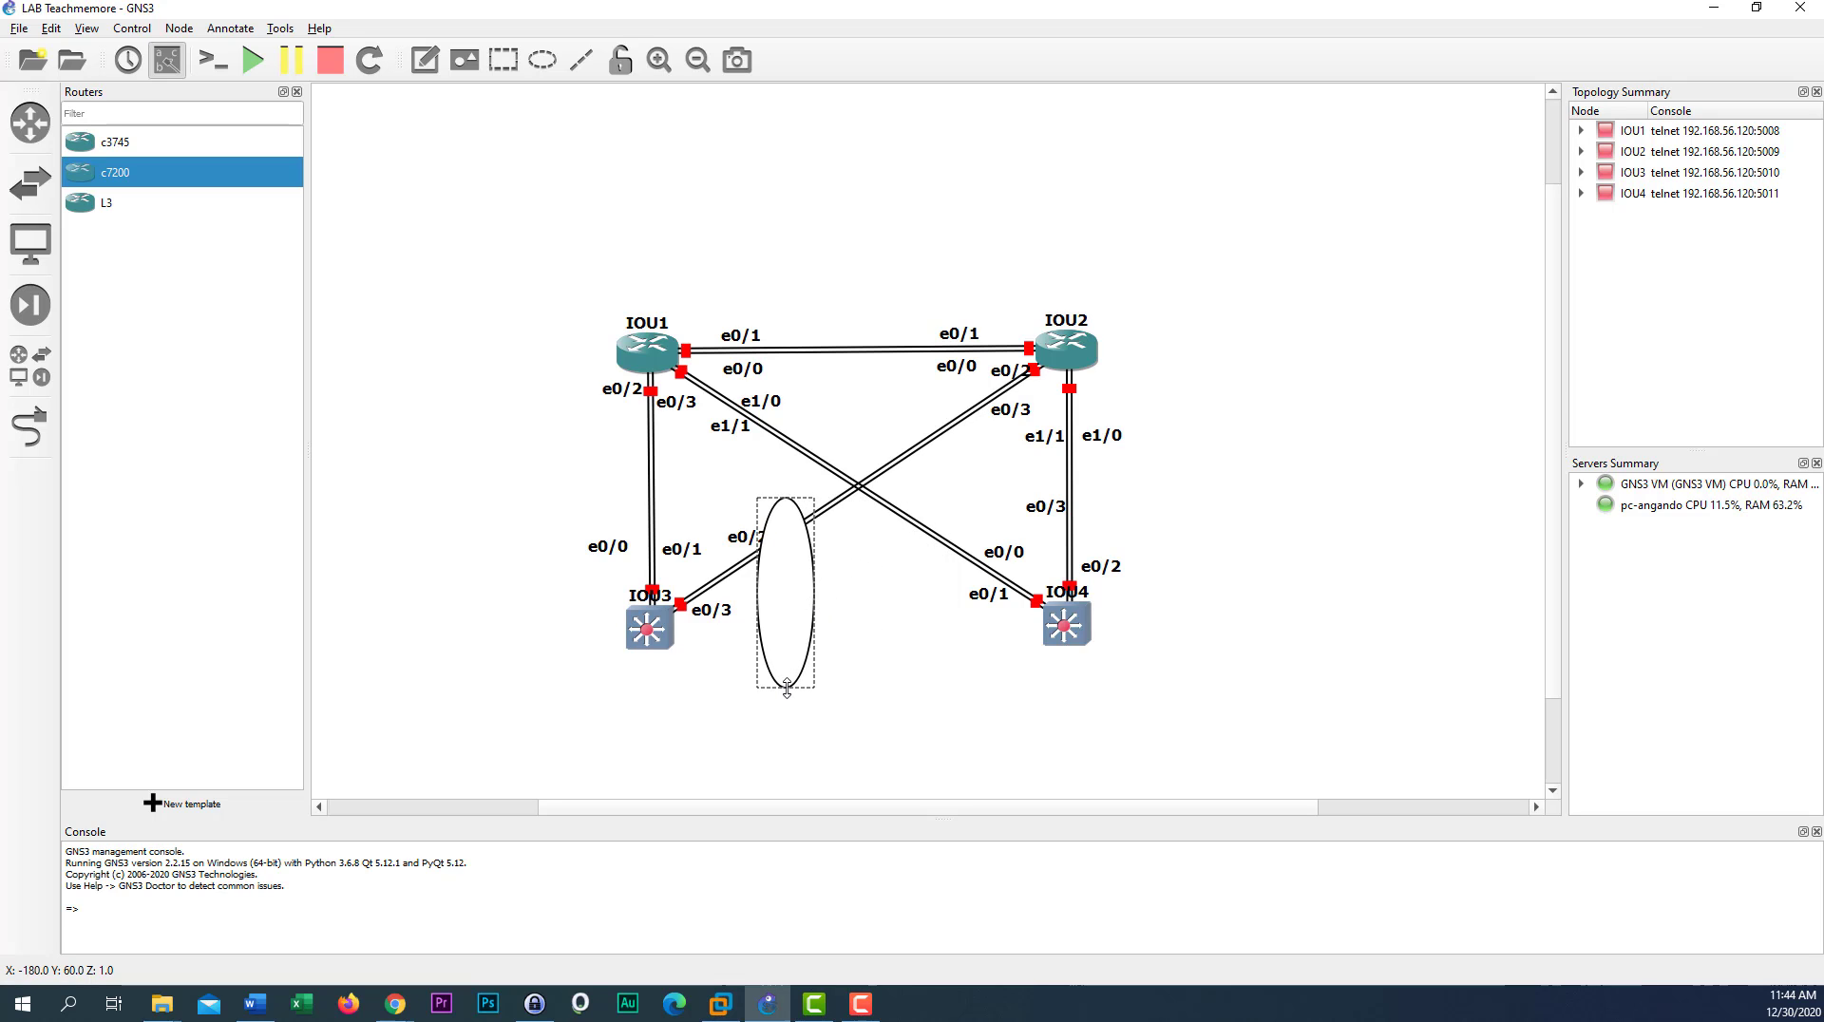
left_click_drag(787, 688, 802, 547)
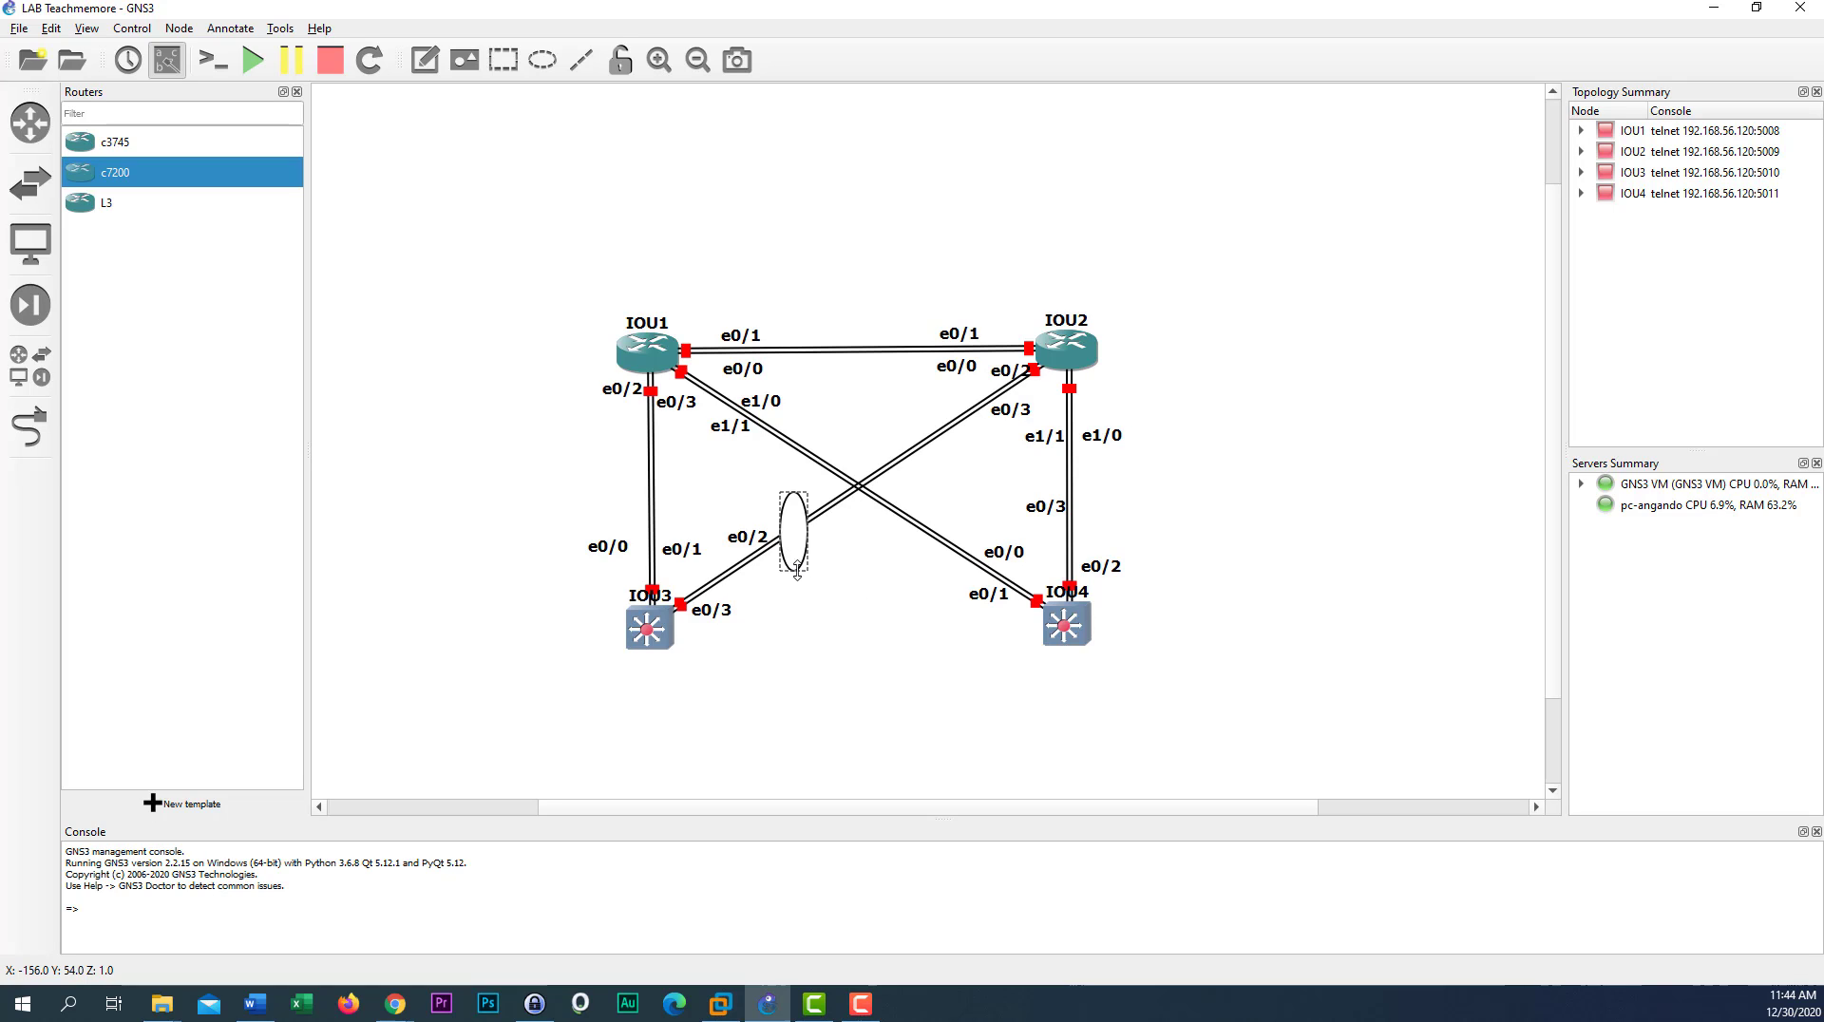
left_click_drag(797, 570, 794, 515)
left_click(844, 598)
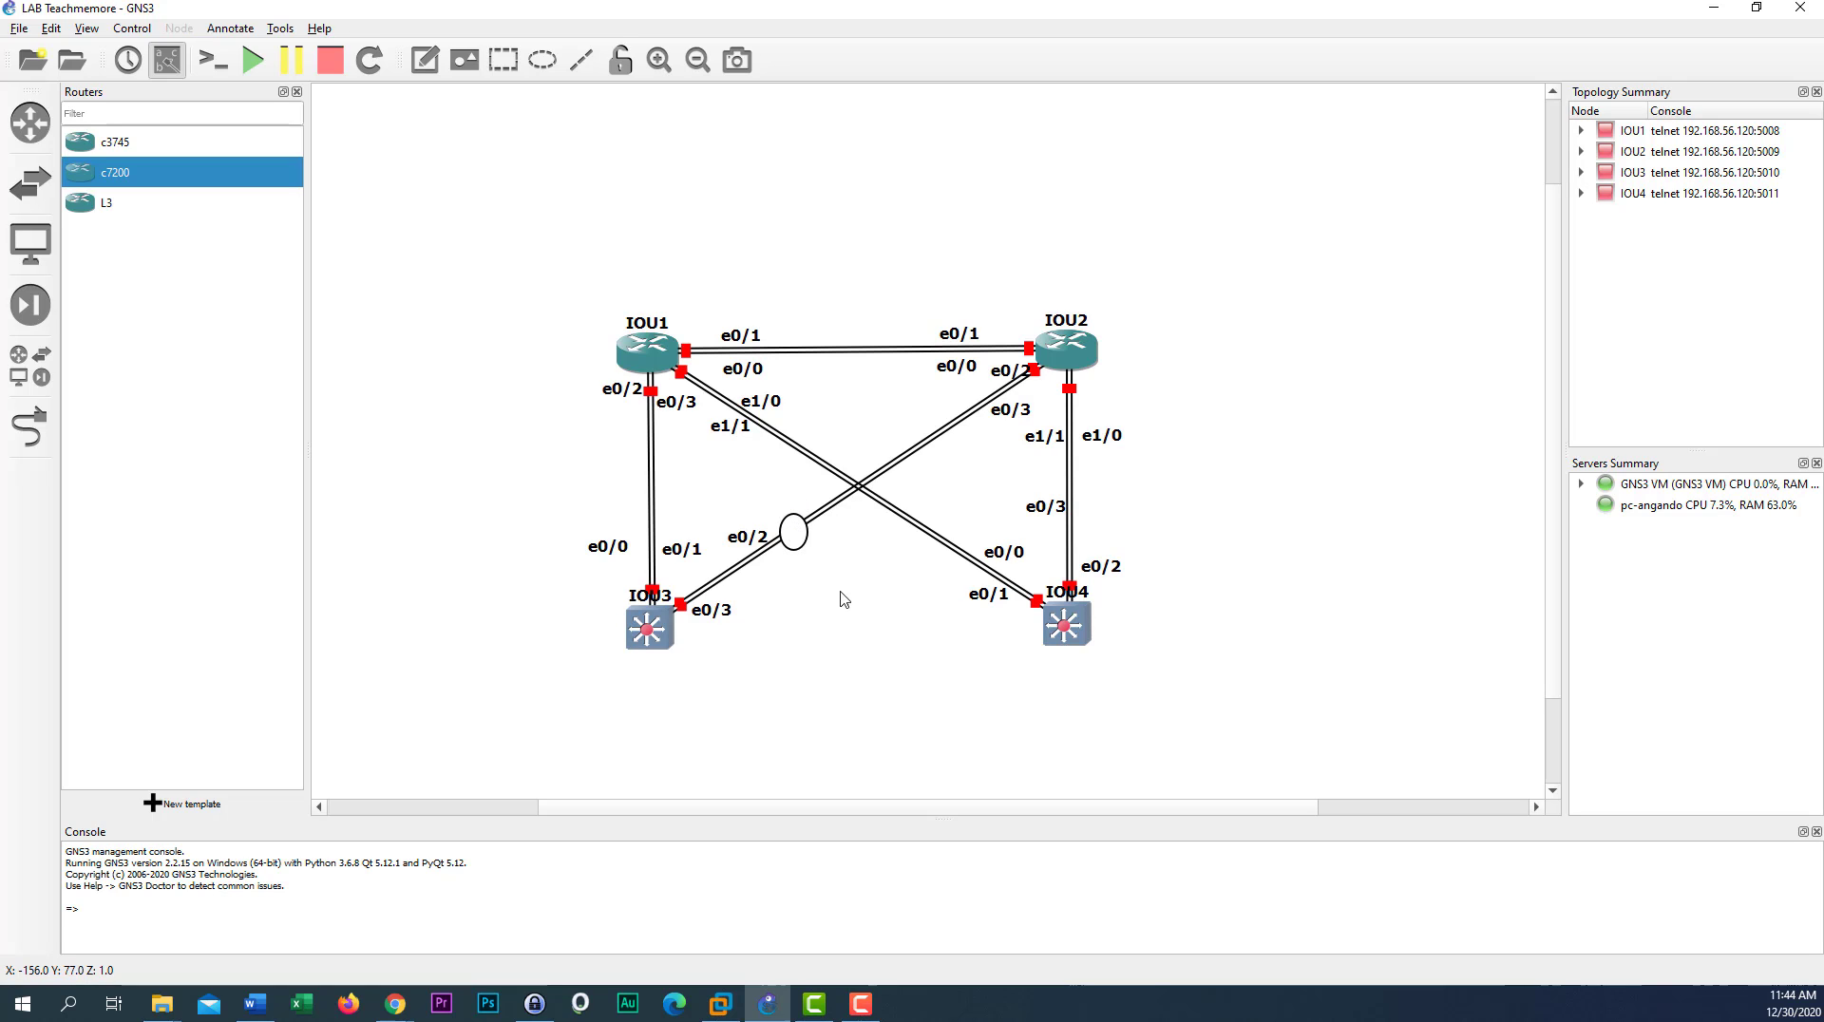
left_click(801, 540)
left_click(956, 570)
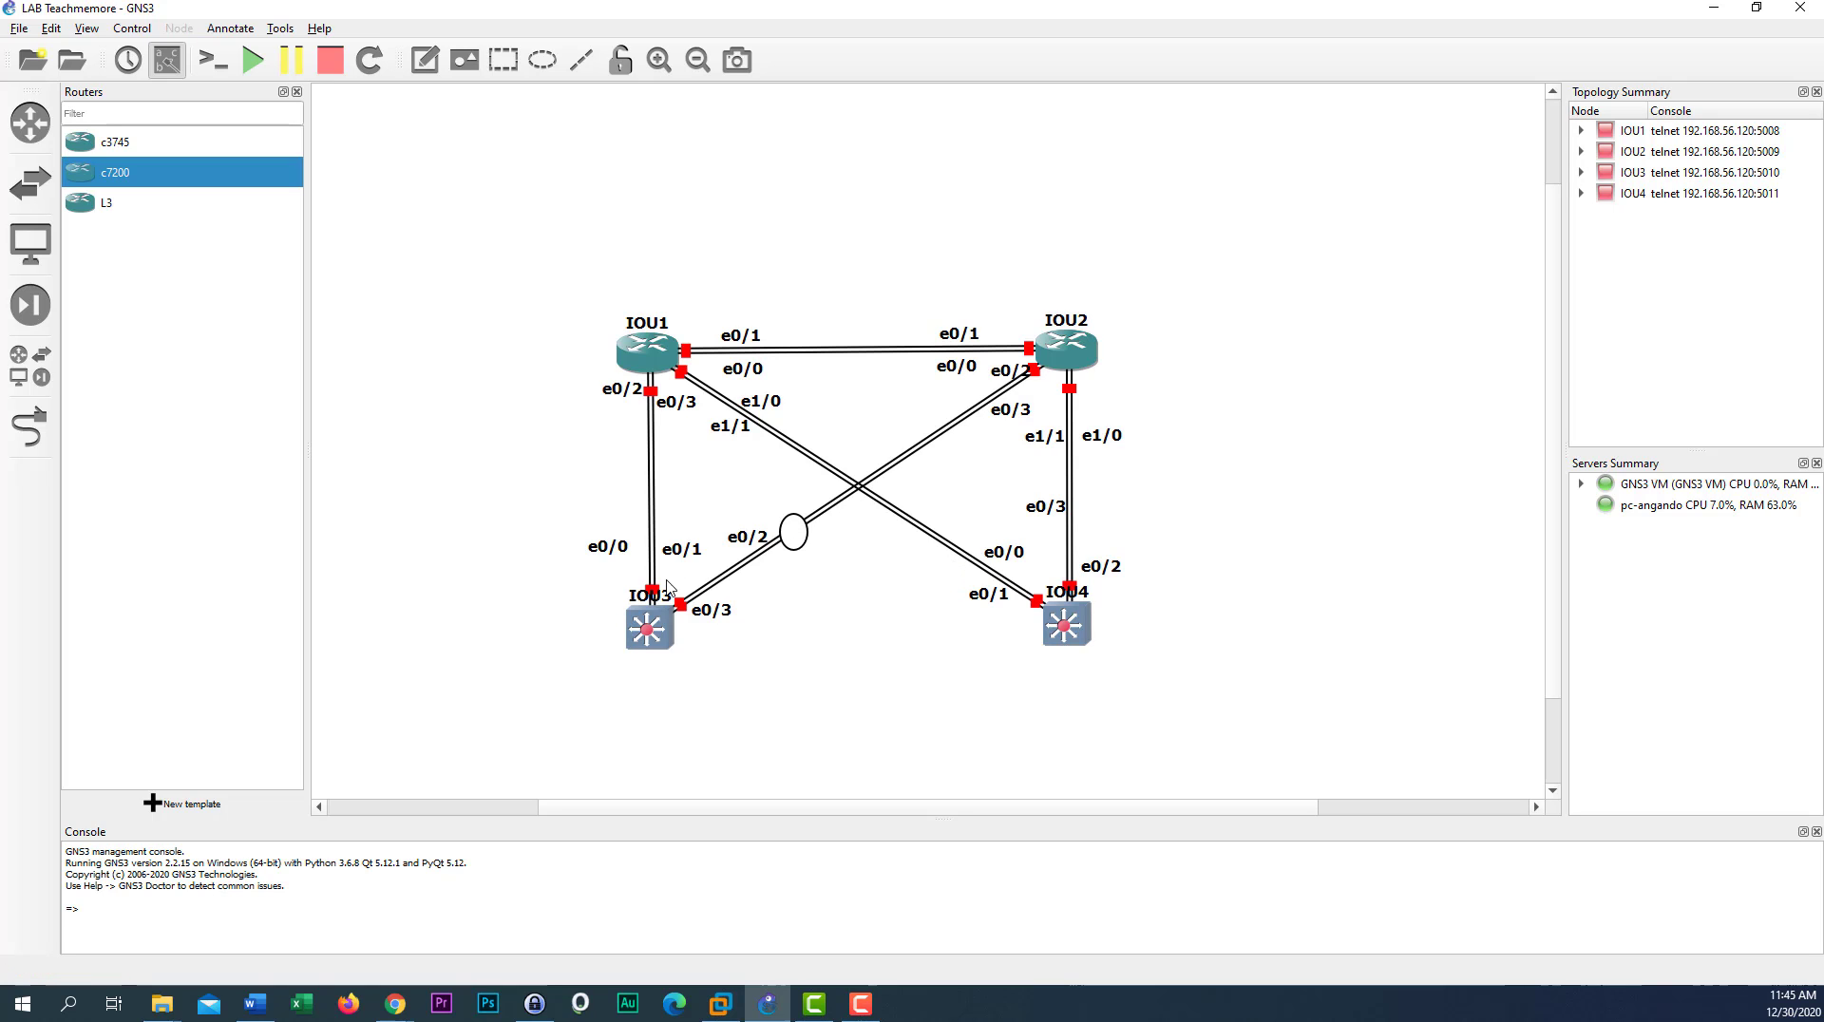